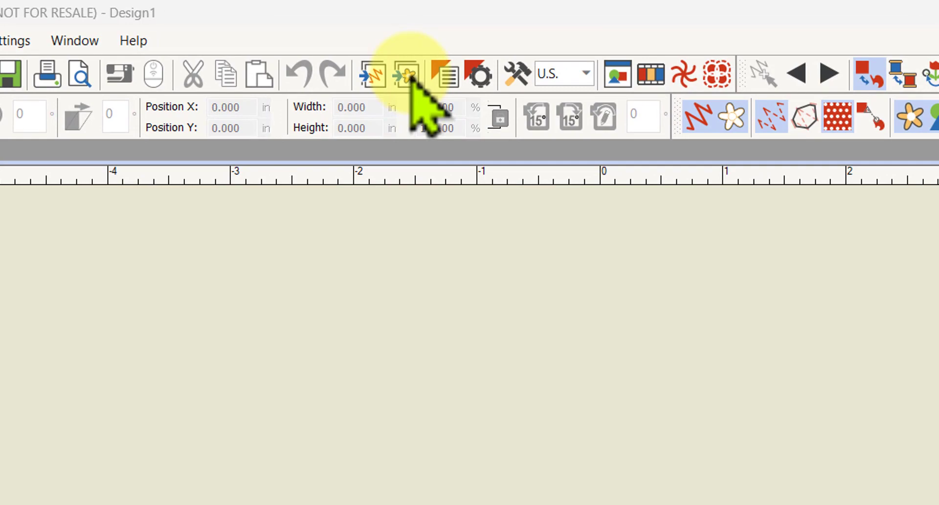
Start inserting artwork and browse to the bmp folder of the BERNINA 9 Pictures Artwork folder, previewing Bear.bmp.
click(410, 77)
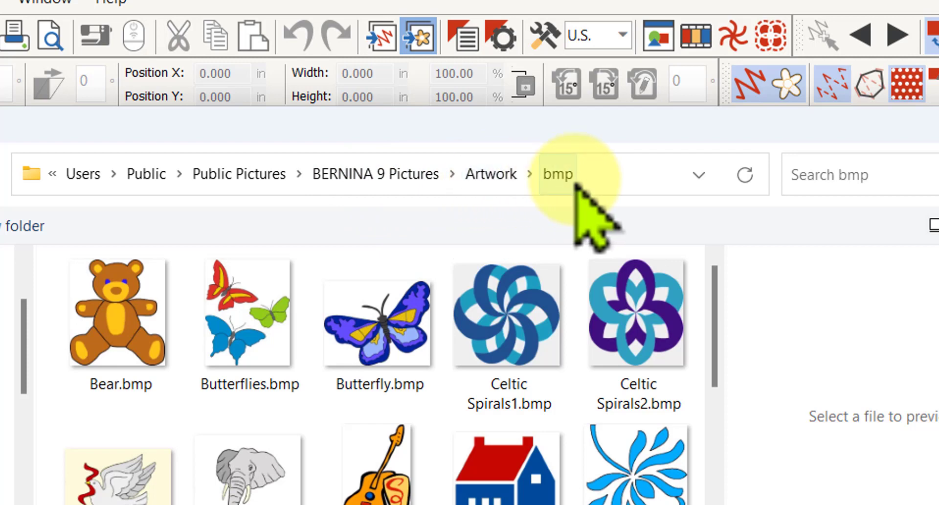
click(491, 175)
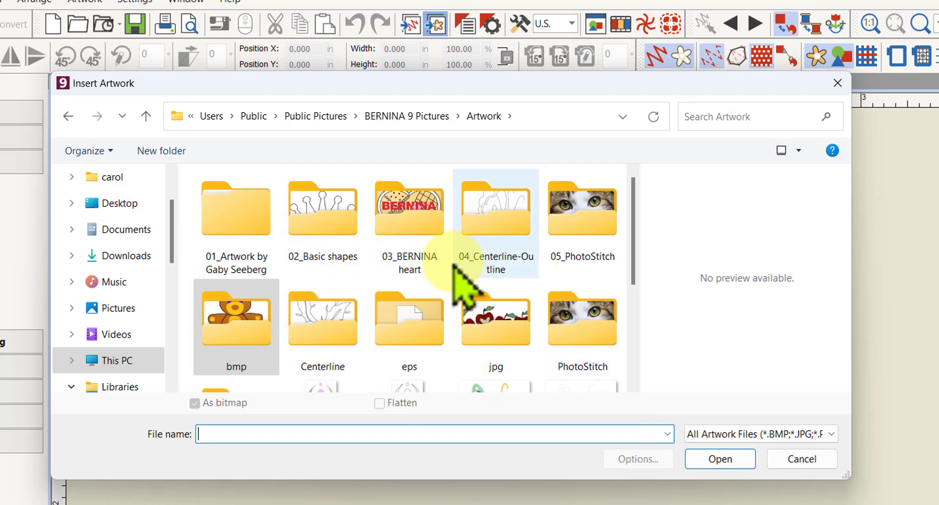
click(238, 323)
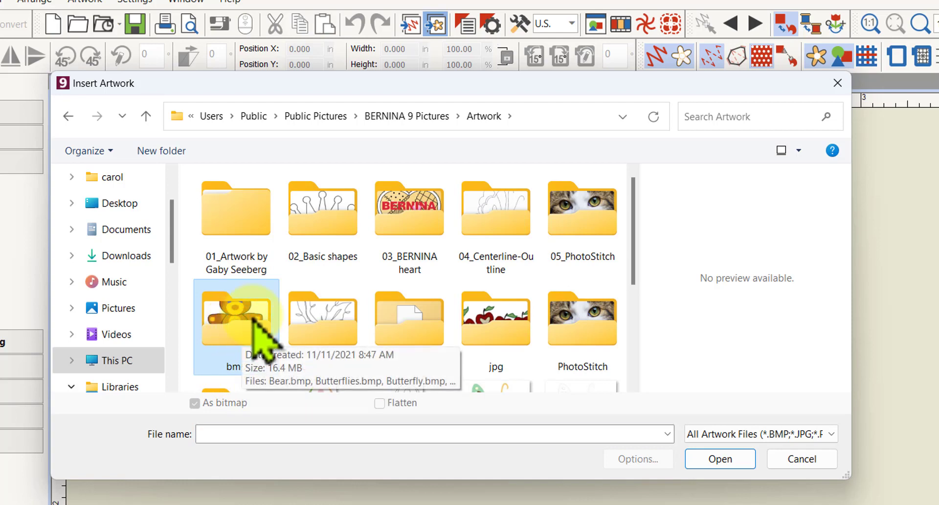
double_click(228, 313)
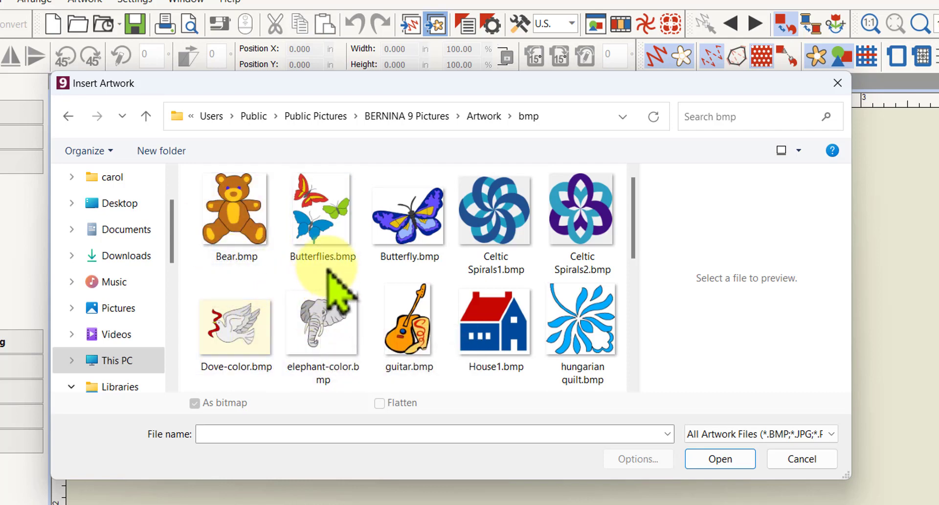
click(234, 208)
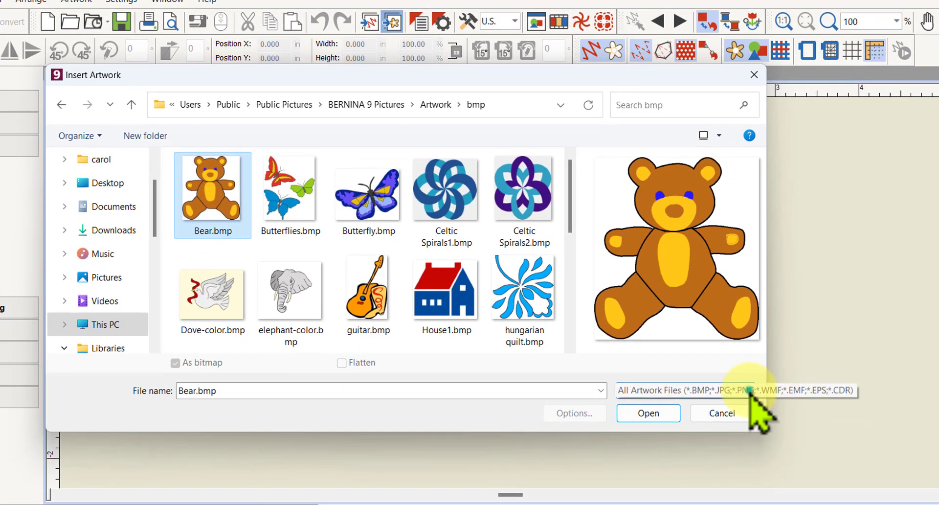
Filter the artwork listing by JPEG files and by BMP files, and return it to all artwork file types.
click(750, 390)
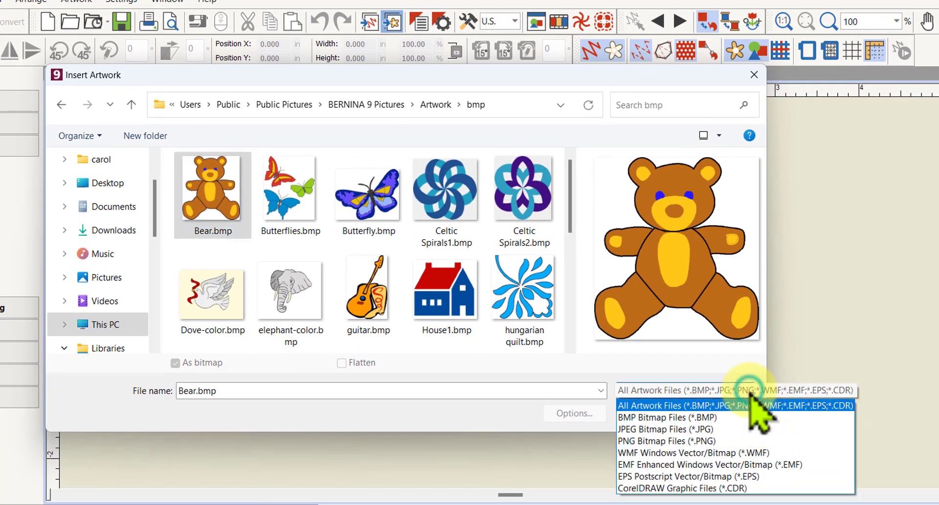
click(714, 431)
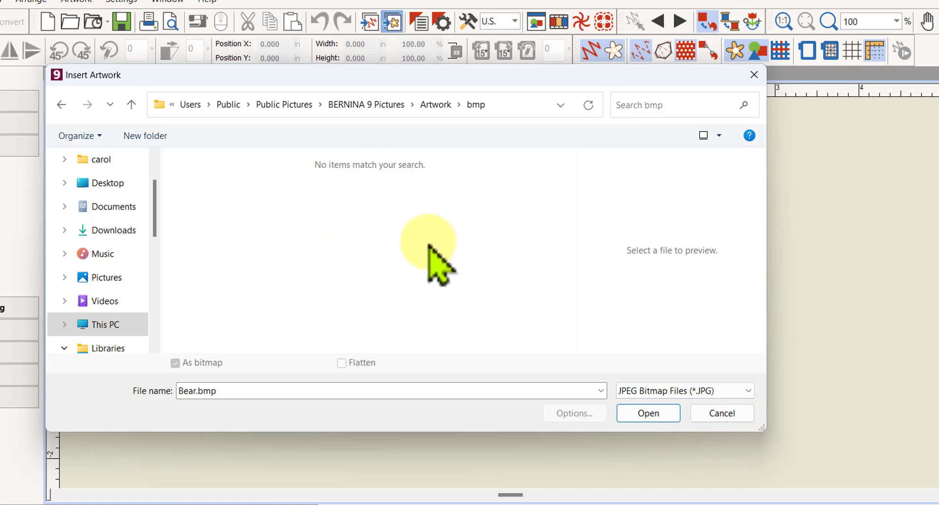
click(748, 391)
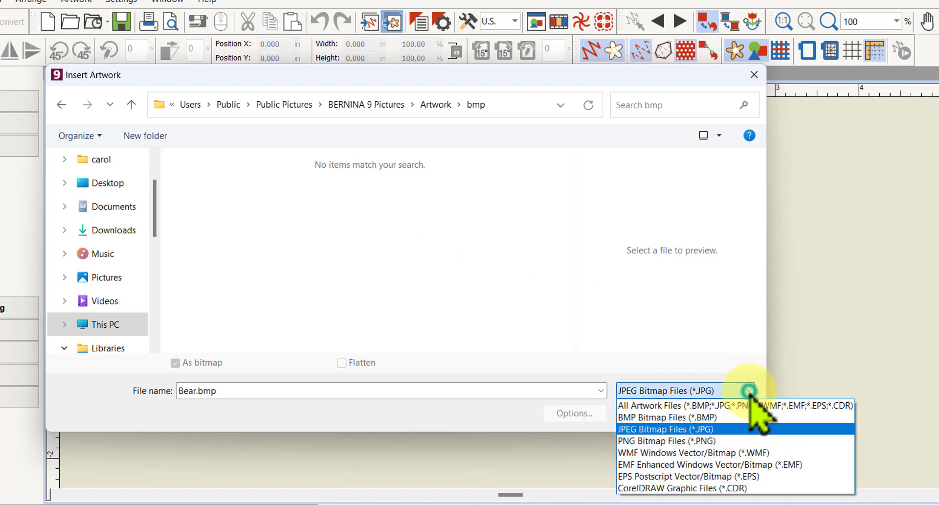
click(719, 418)
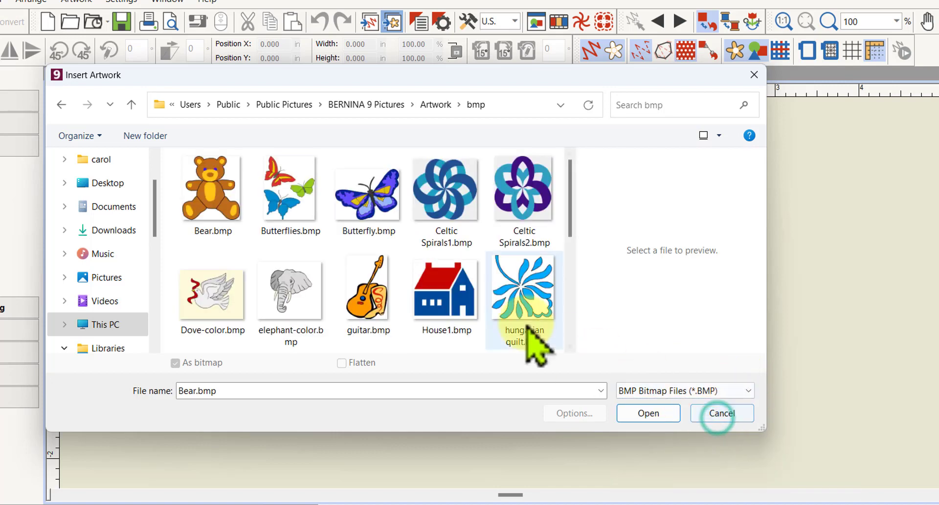
click(748, 390)
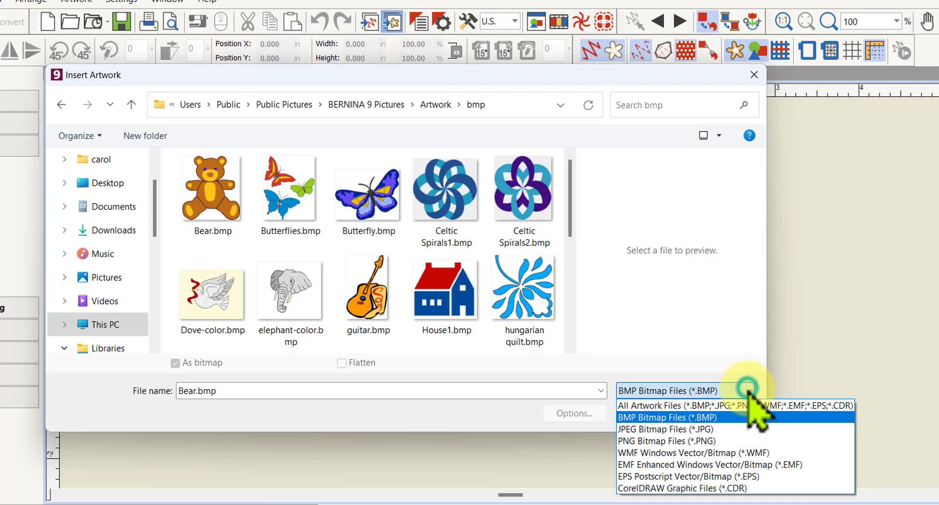
click(678, 405)
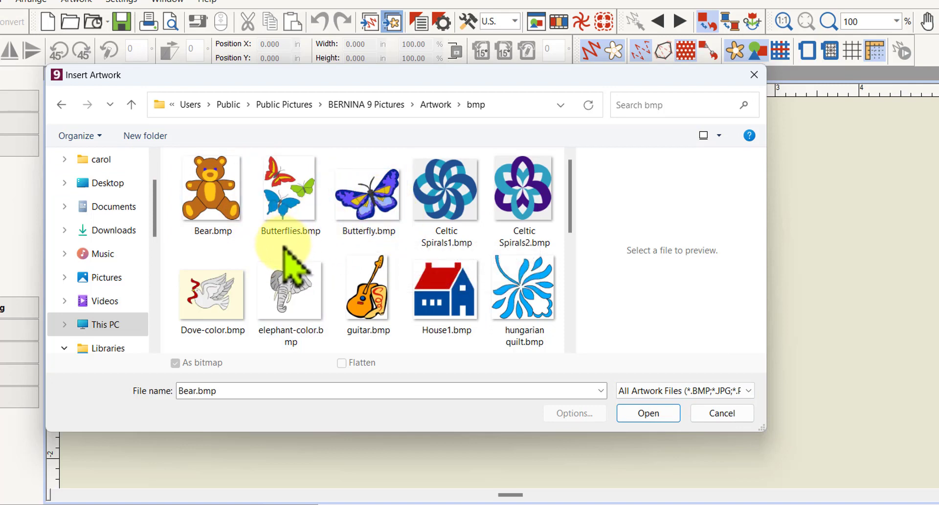
Insert the rose1-color.bmp picture into the design.
scroll(303, 244, down, 2)
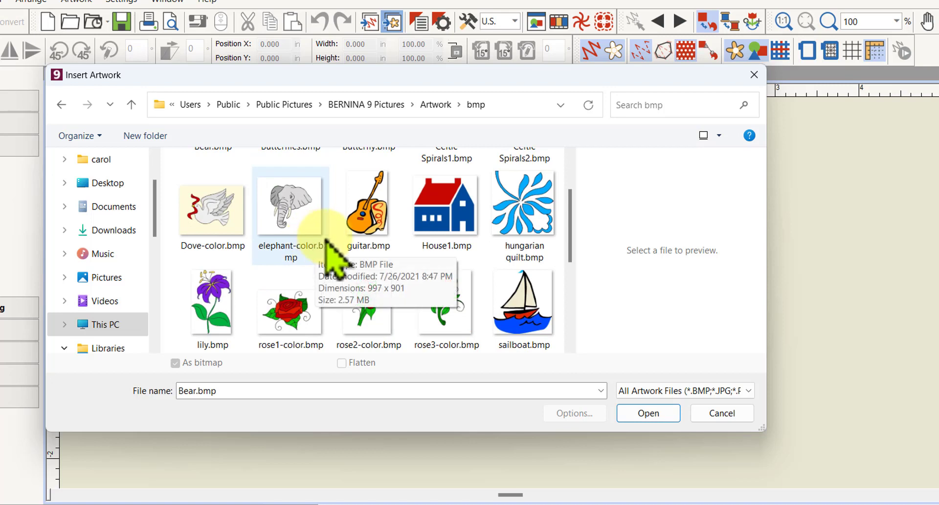
click(289, 326)
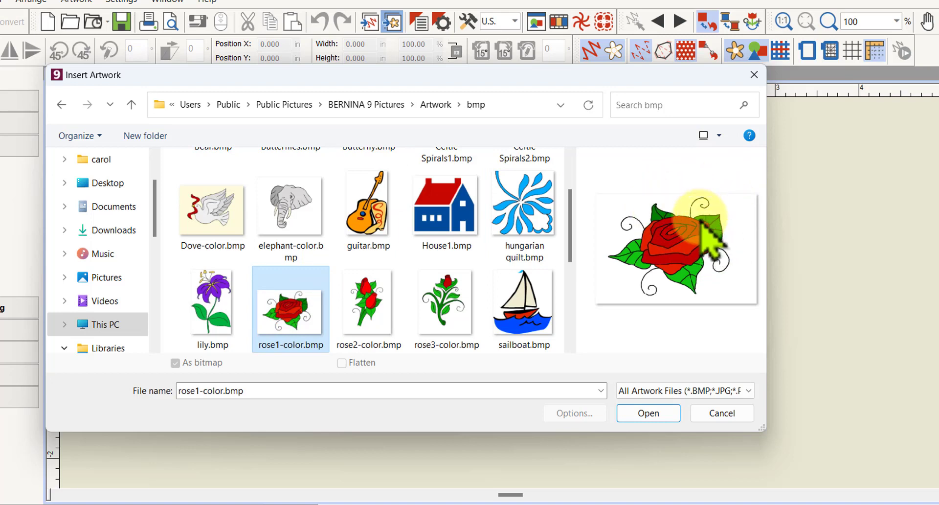
click(649, 413)
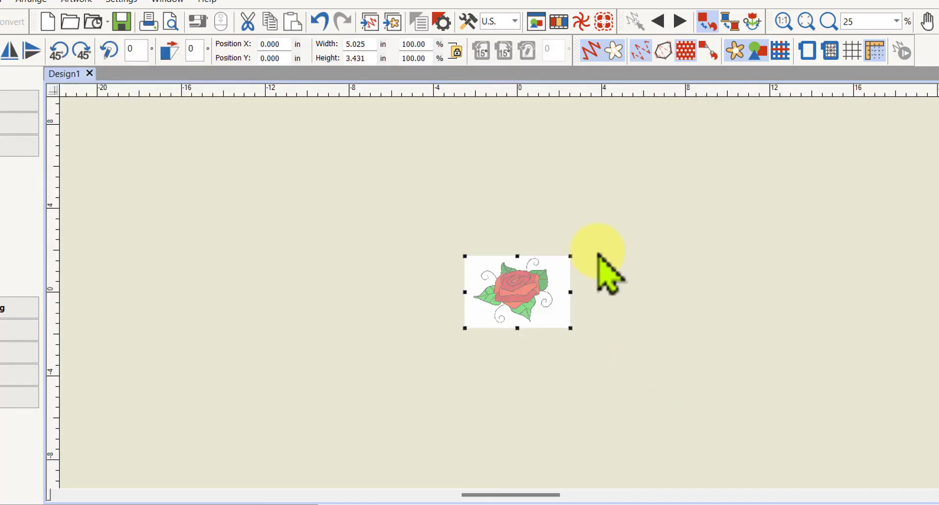
Turn off artwork dimming so the rose shows in full color, and zoom it to fit the design window.
click(614, 50)
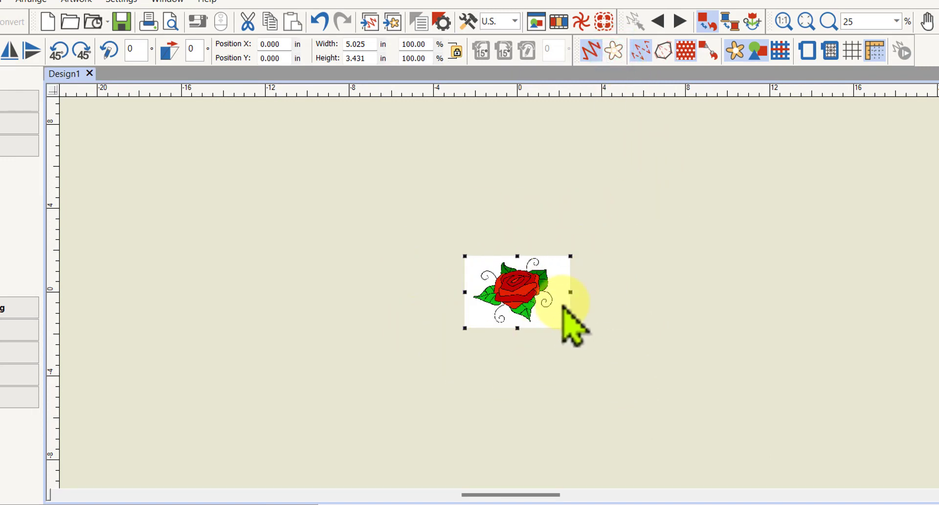
click(783, 22)
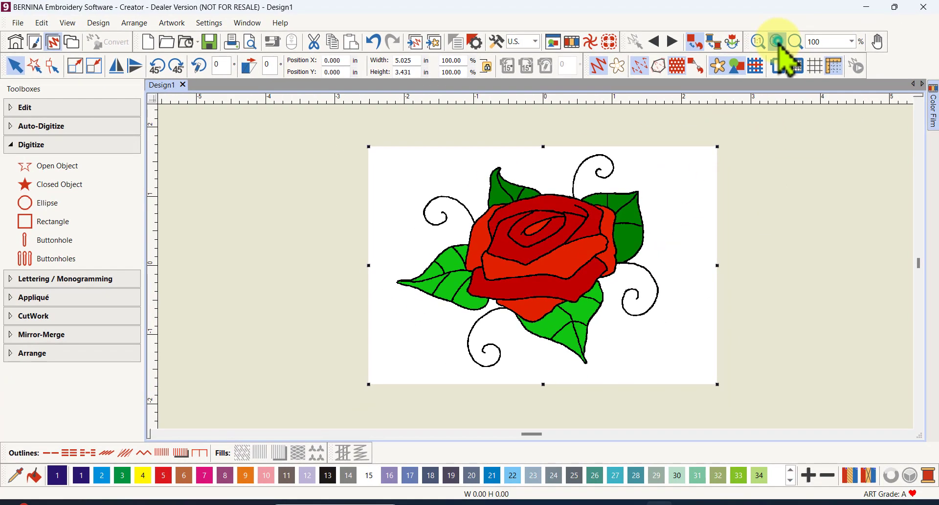
click(807, 21)
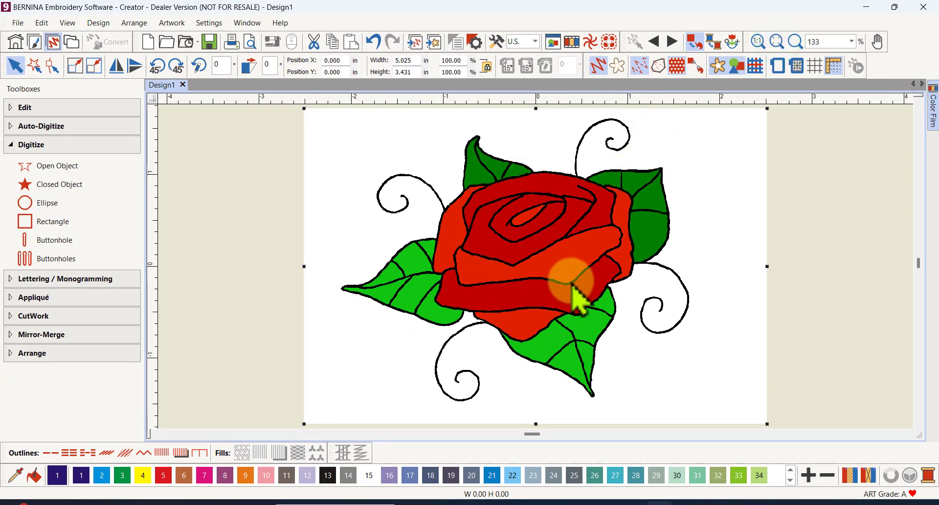
Show Color Film, pin it so it stays open, and make it narrower.
click(932, 109)
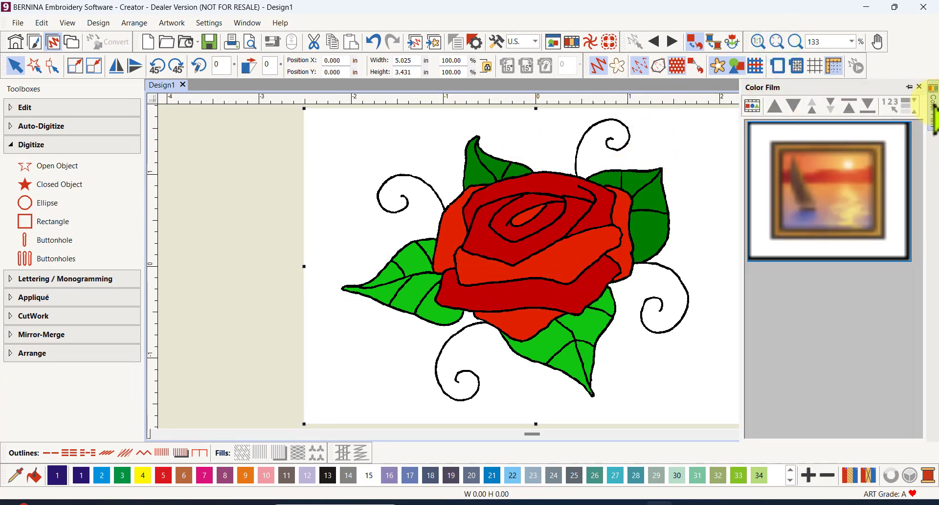
click(908, 88)
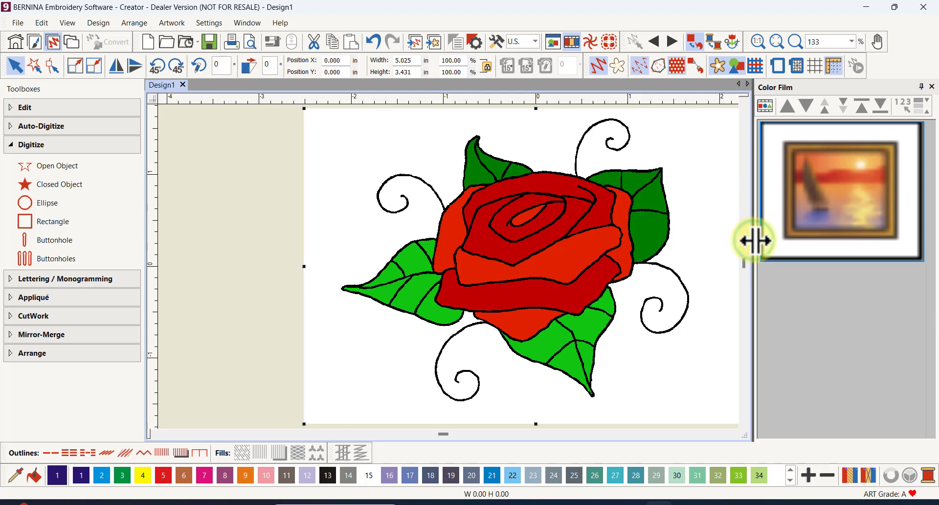
drag(756, 240, 805, 240)
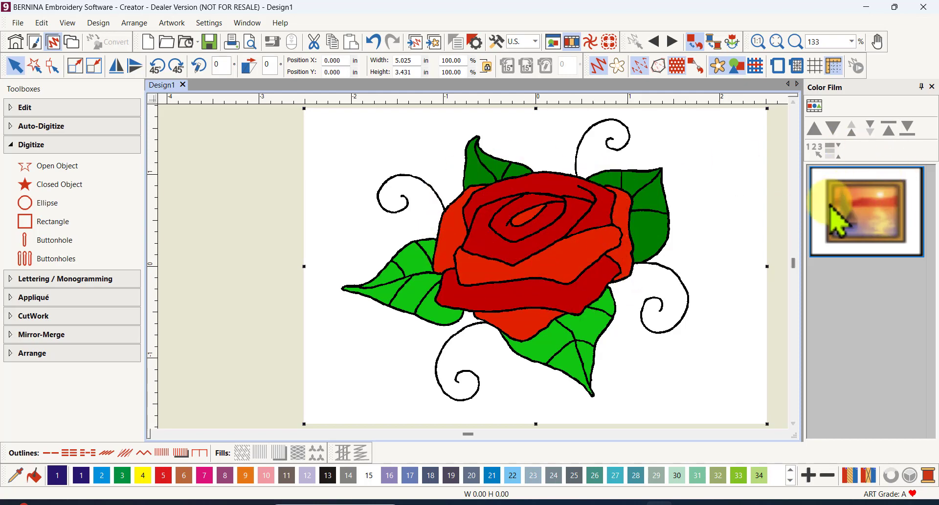
Switch Color Film to show the individual artwork object, and return it to the generic picture view.
click(814, 106)
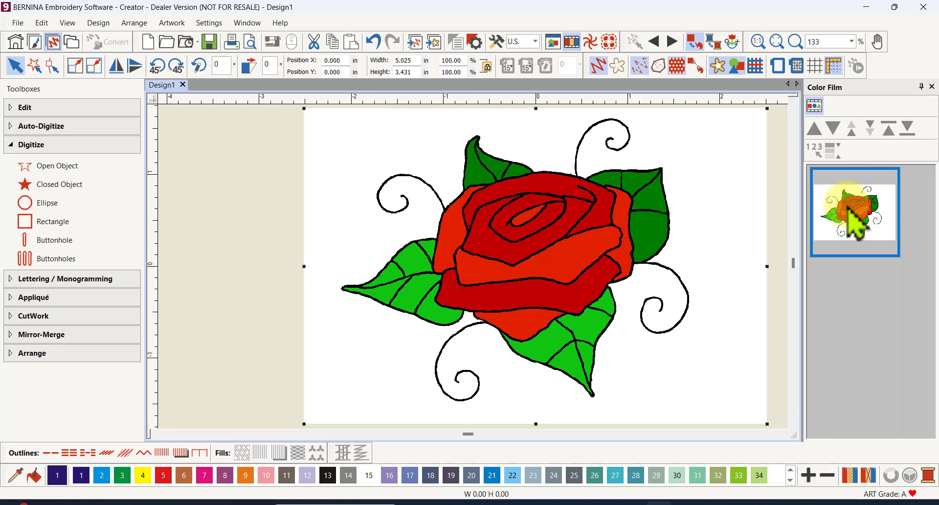
click(814, 105)
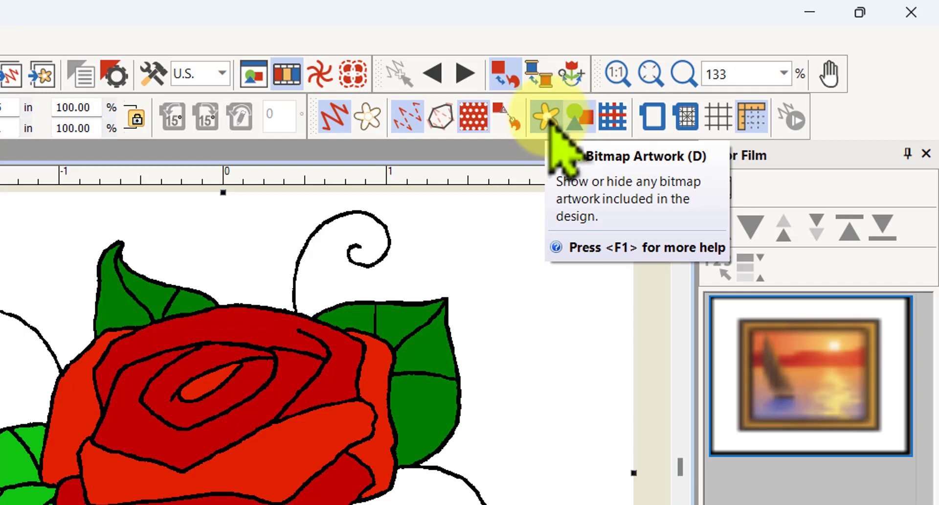
Hide the bitmap artwork and show it again, and dim the rose picture and restore its full color.
click(550, 123)
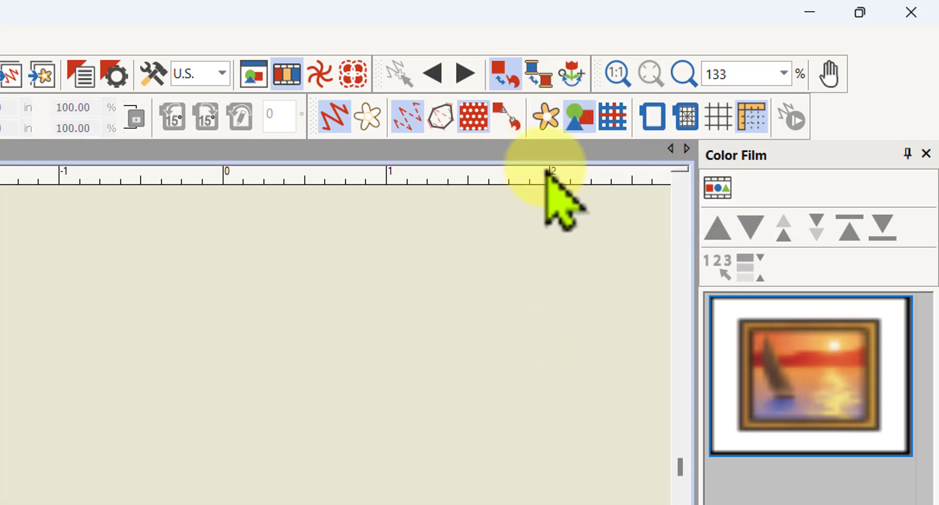
click(545, 130)
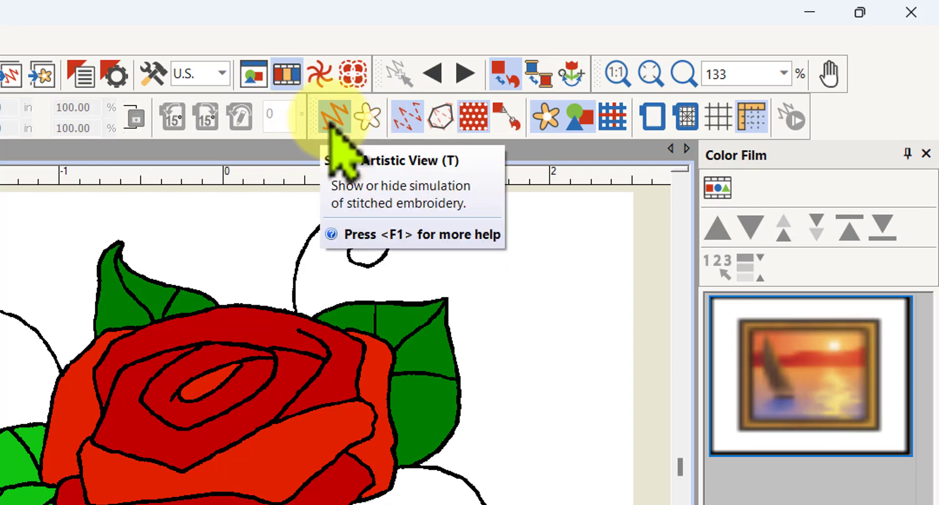
click(368, 117)
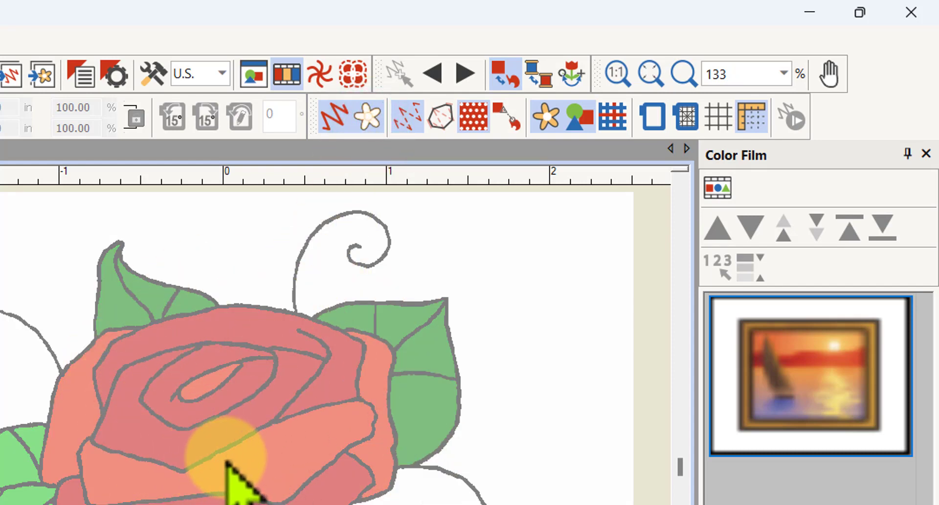
click(368, 117)
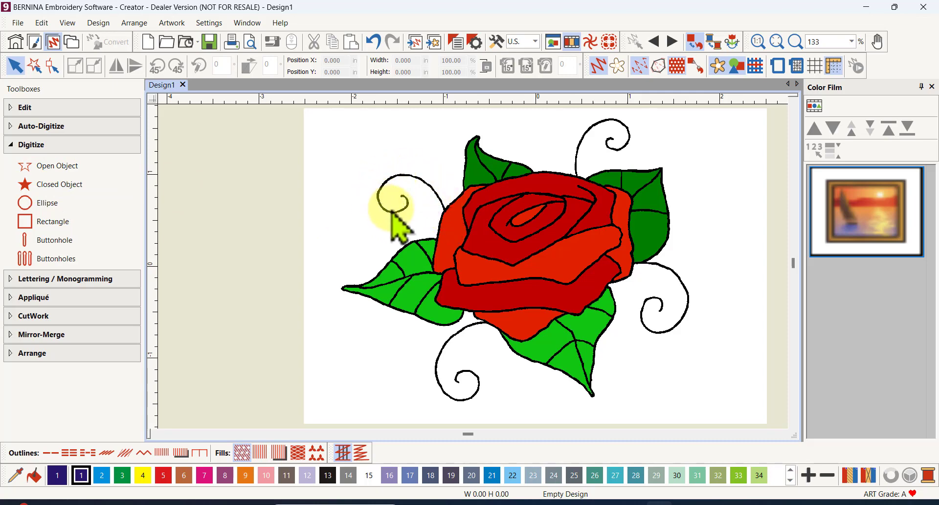
Digitize the curl at the rose's upper left as an open object with a single outline in color 13, tracing it to its inner end.
click(61, 167)
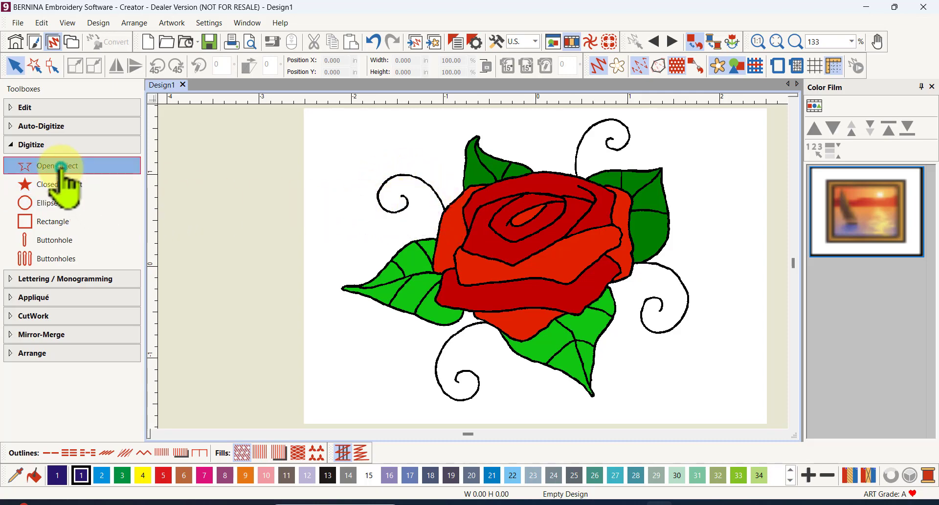
click(50, 454)
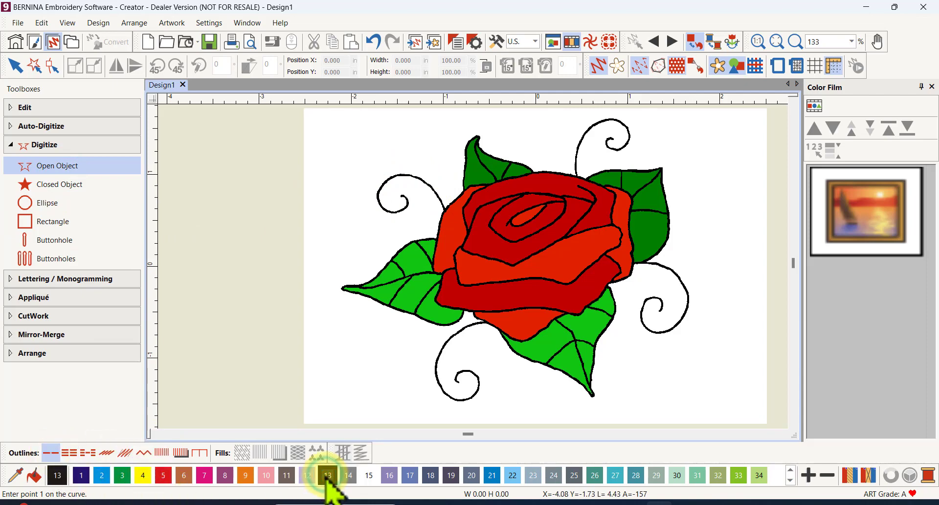
scroll(471, 274, up, 4)
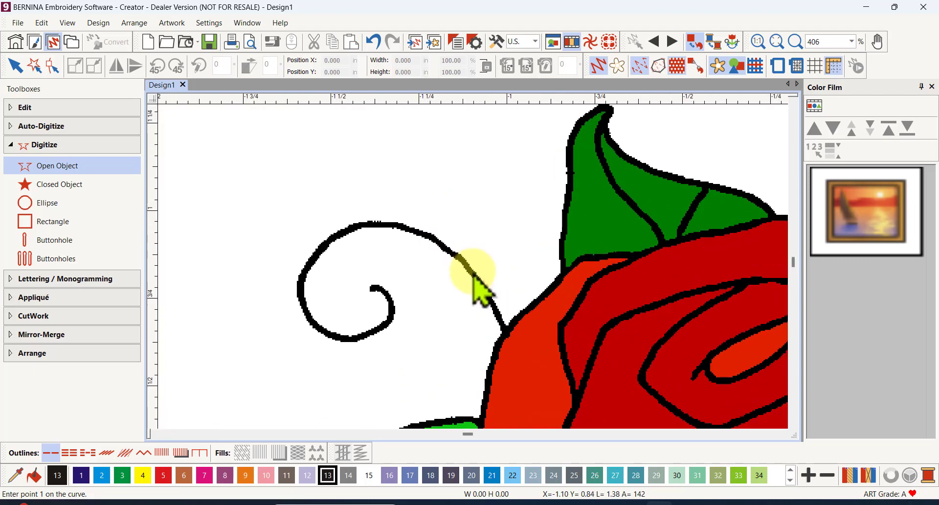
scroll(472, 274, up, 3)
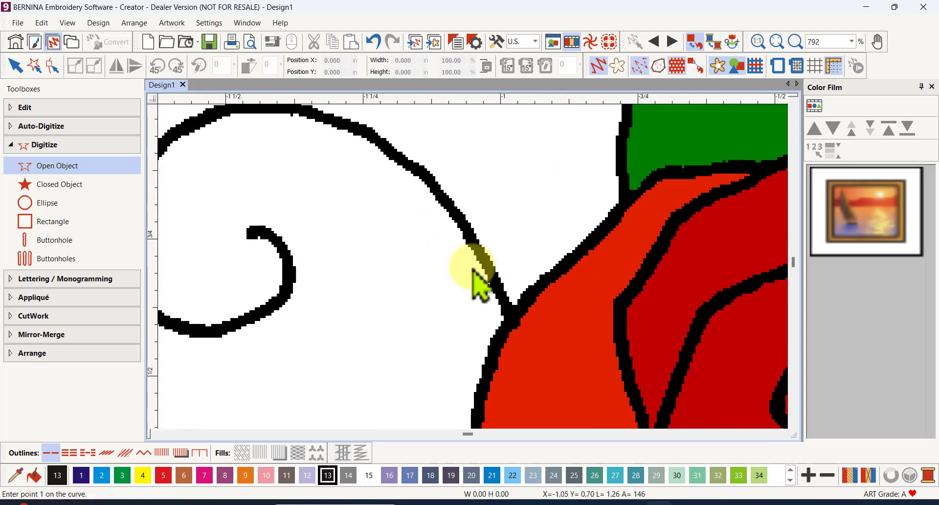
scroll(472, 274, down, 1)
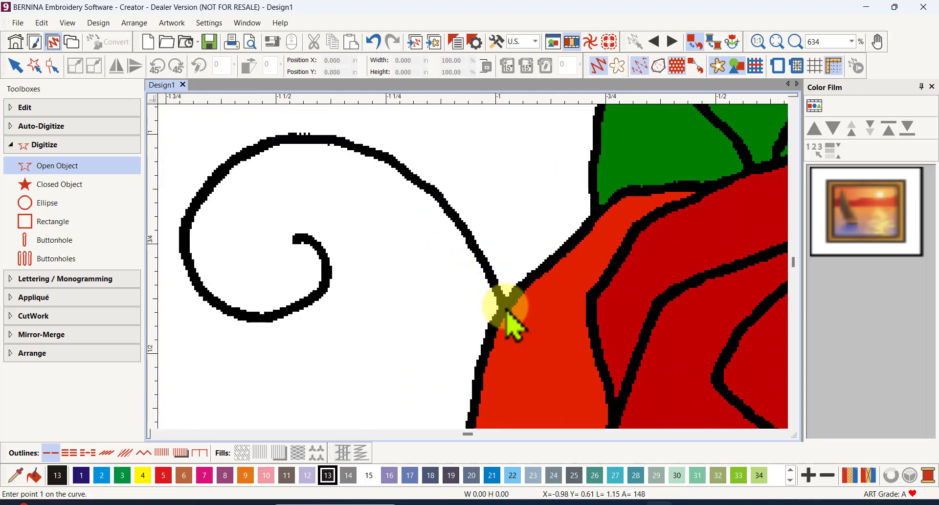
click(467, 235)
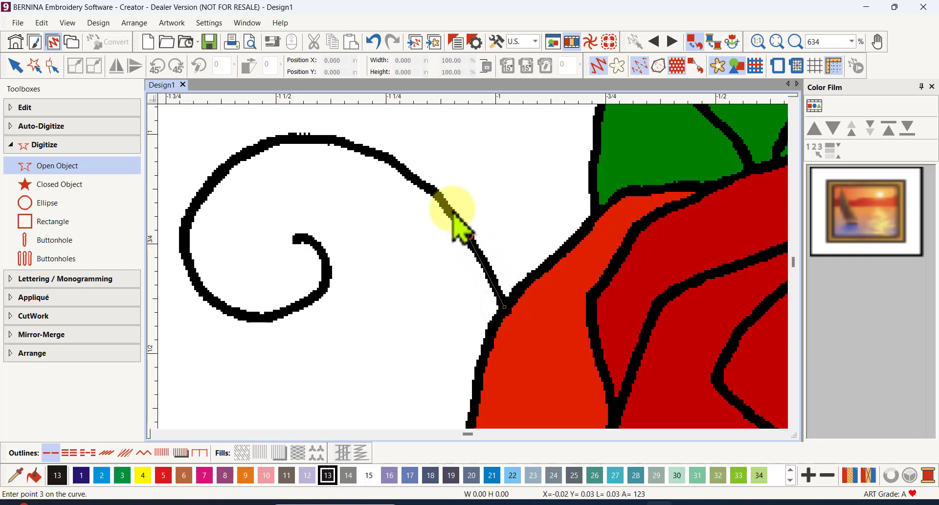
click(428, 187)
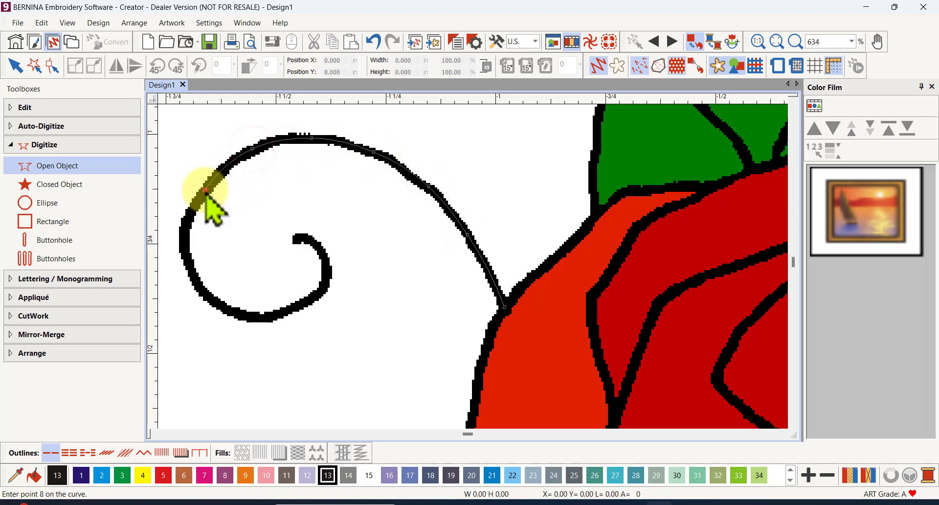
click(206, 190)
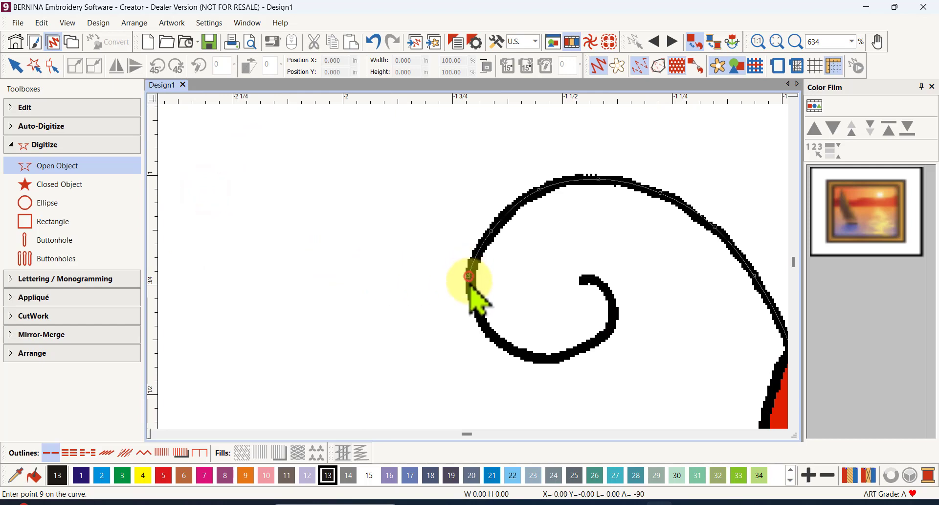
click(488, 332)
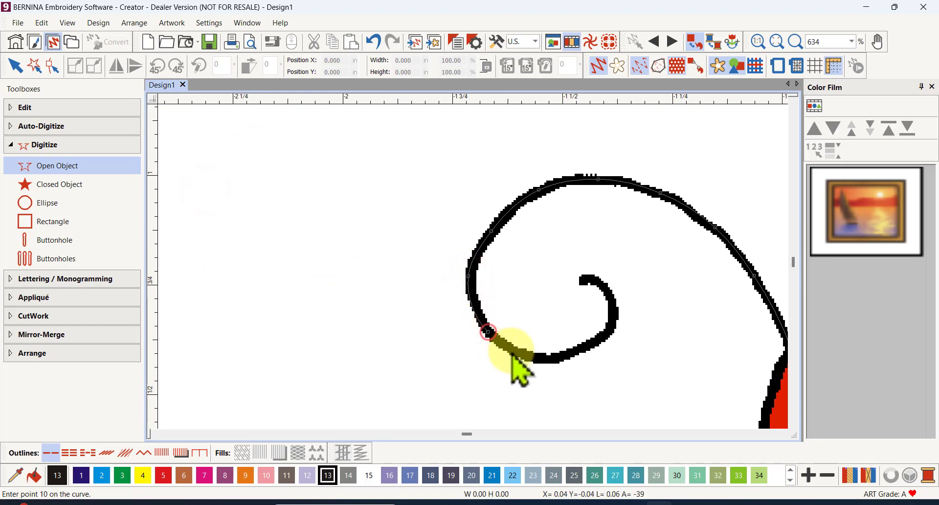
click(537, 358)
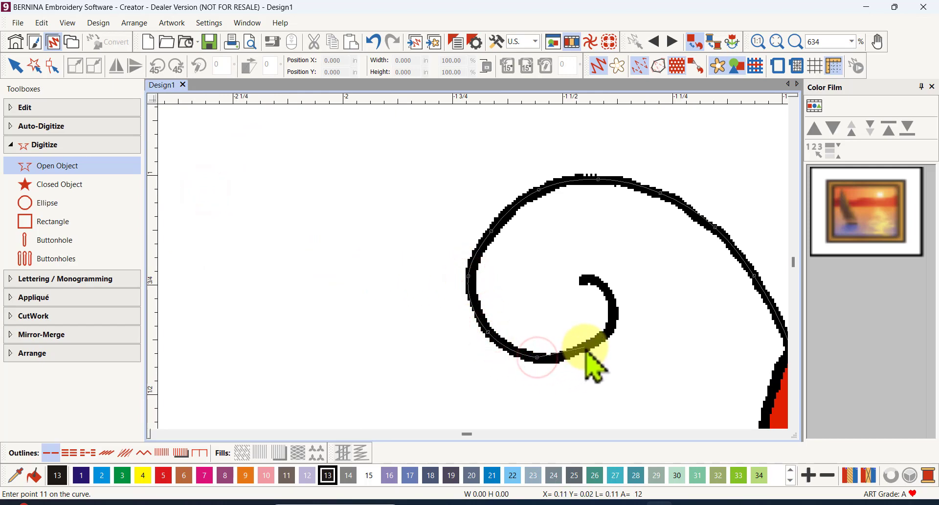
click(586, 347)
click(614, 325)
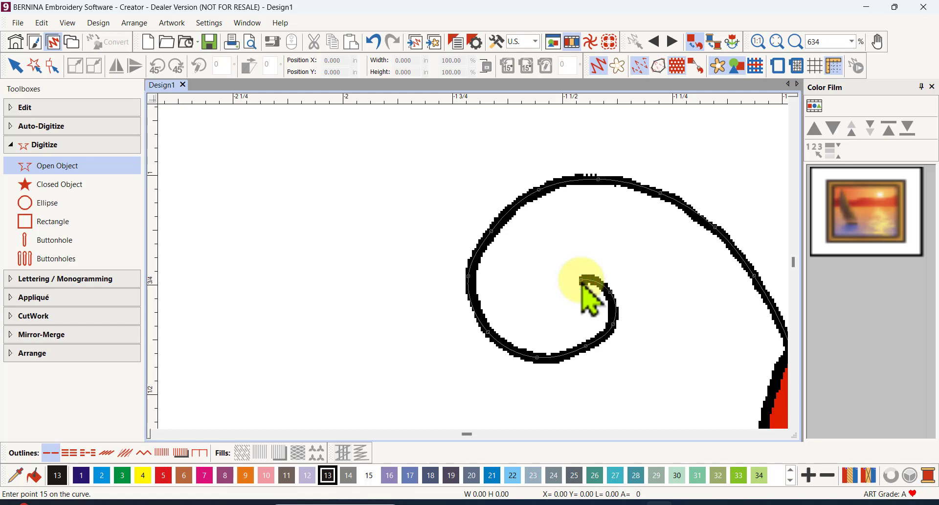
key(Return)
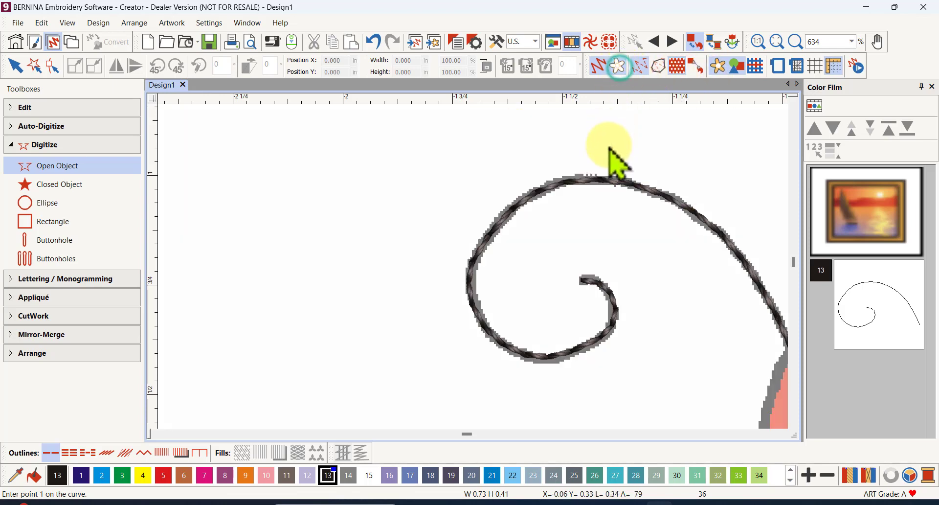
Undo the digitized curl and turn off artwork dimming so the rose shows in full color.
scroll(631, 203, up, 5)
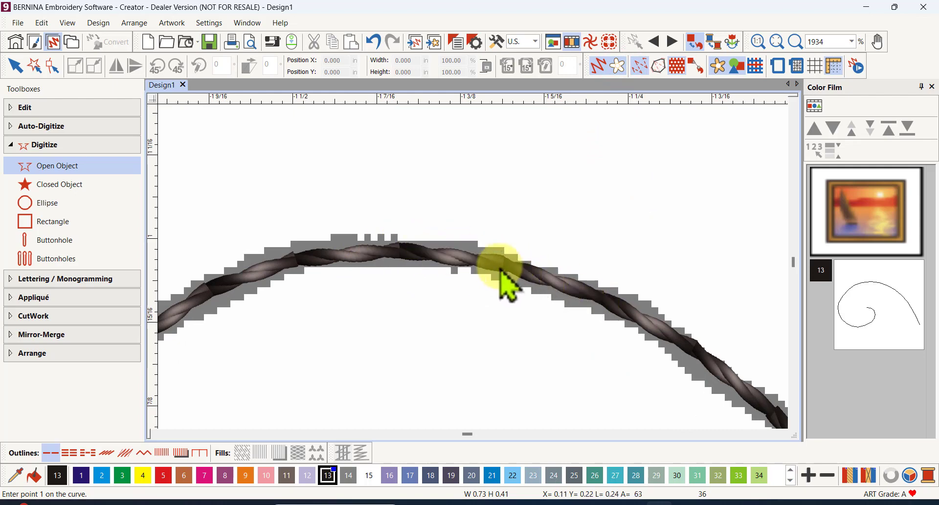
scroll(475, 269, down, 3)
scroll(475, 272, down, 4)
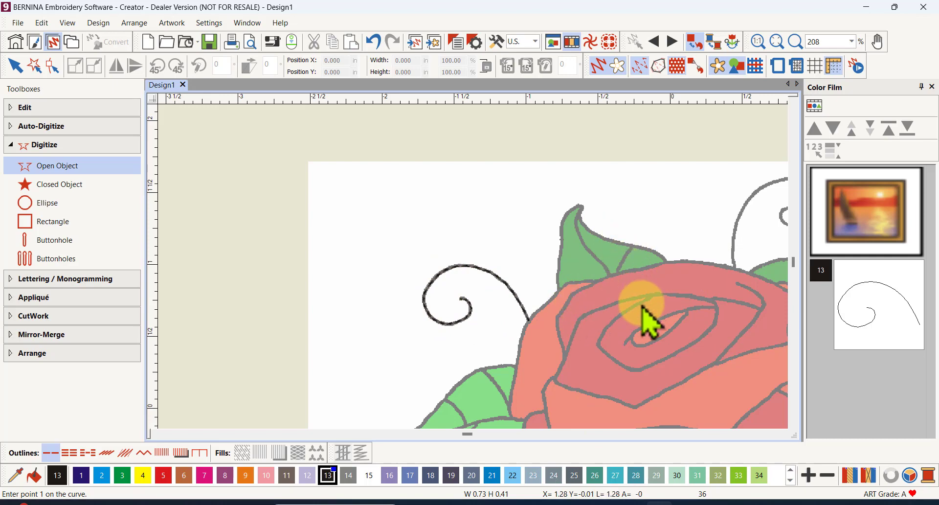
scroll(648, 331, down, 2)
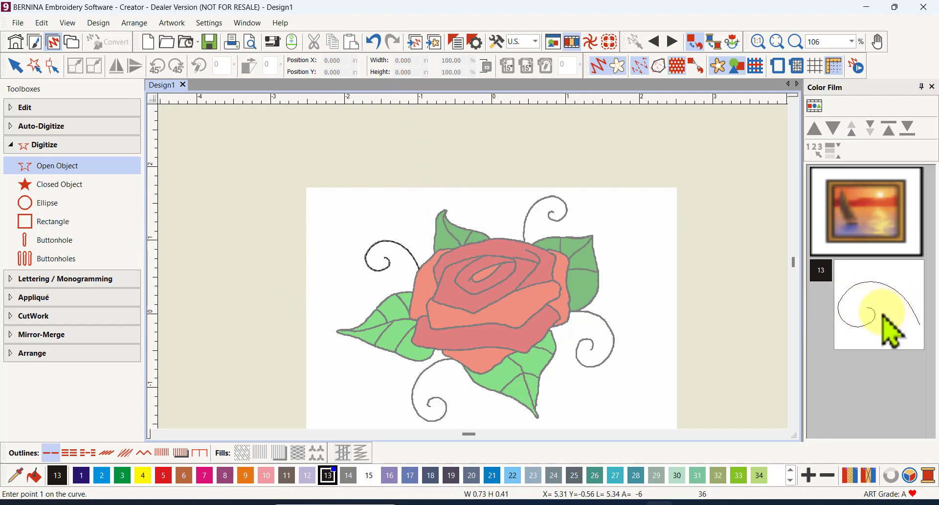
click(374, 42)
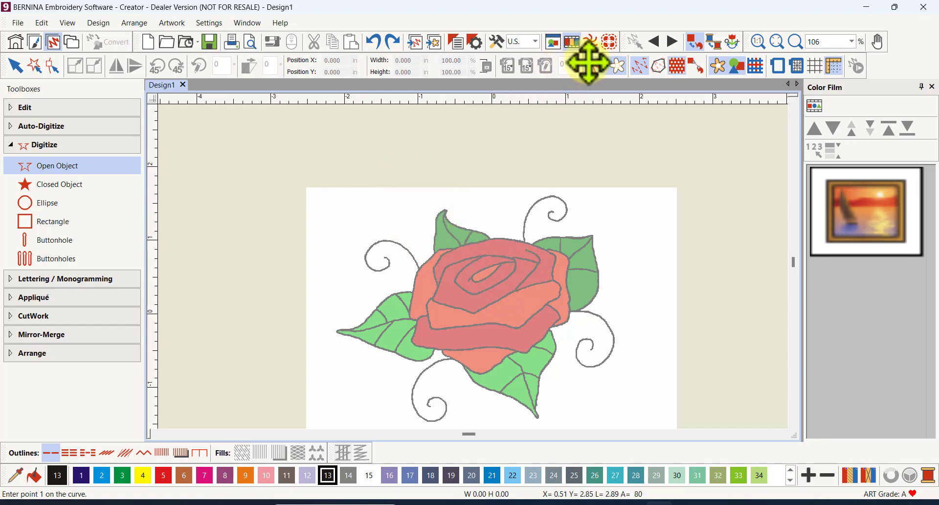
click(619, 66)
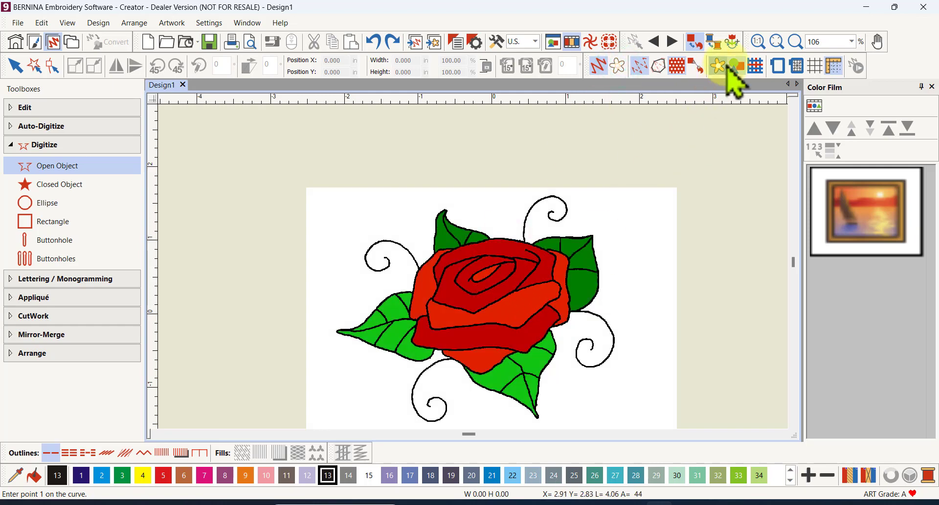
click(776, 43)
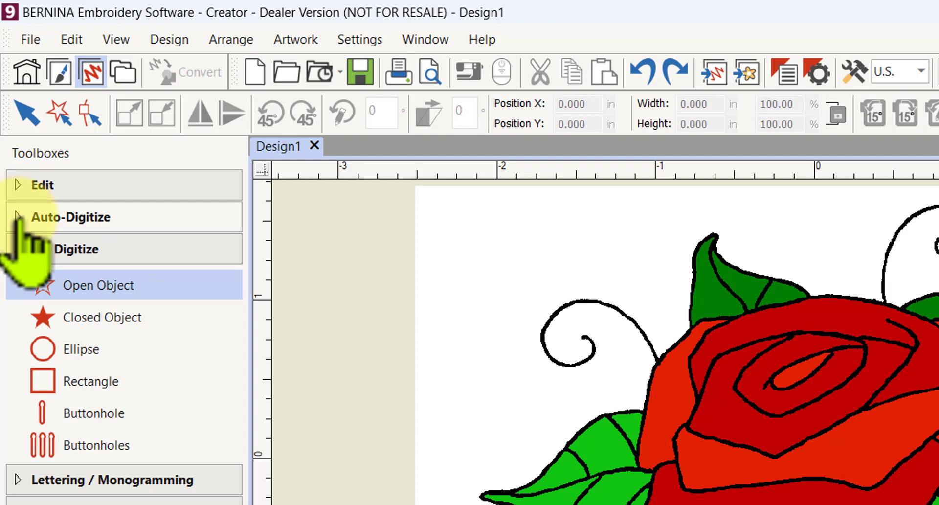
Show the Auto-Digitize tools with the rose artwork selected, and display the individual artwork object in Color Film.
click(20, 217)
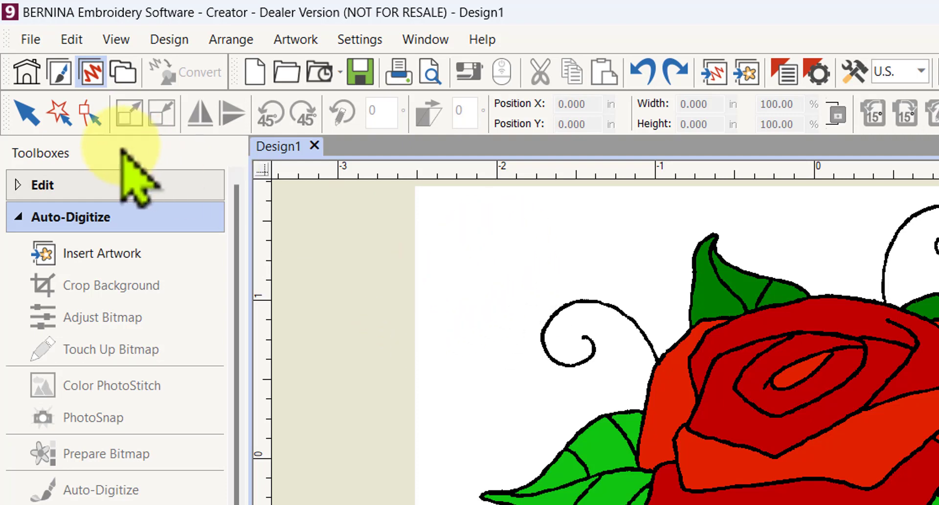
click(22, 112)
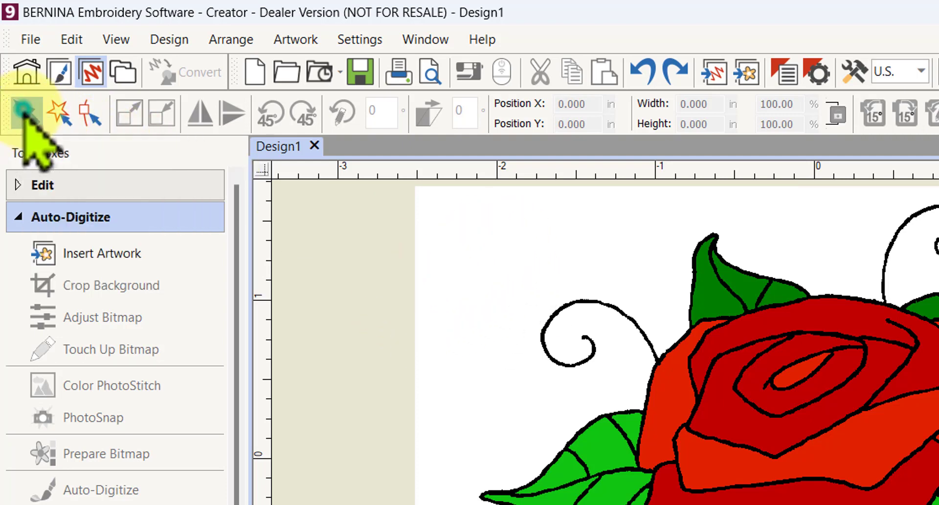
click(469, 309)
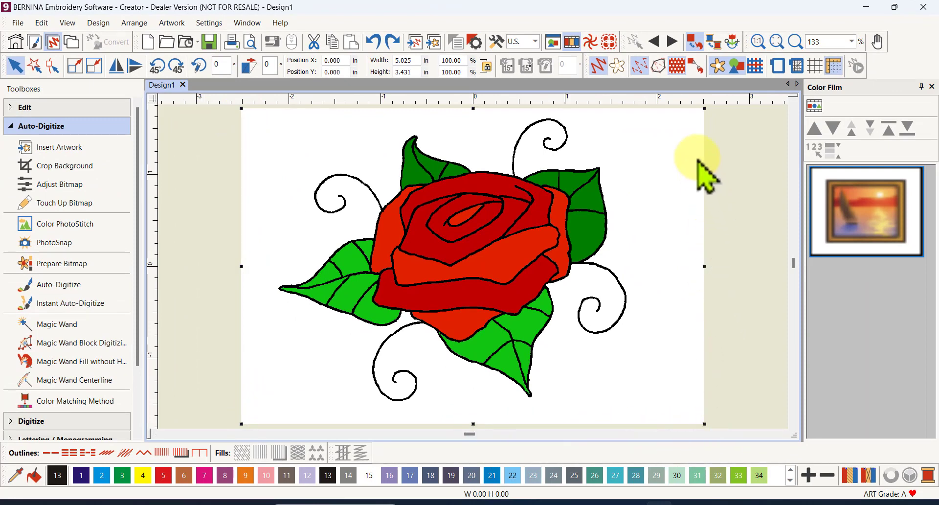
click(815, 107)
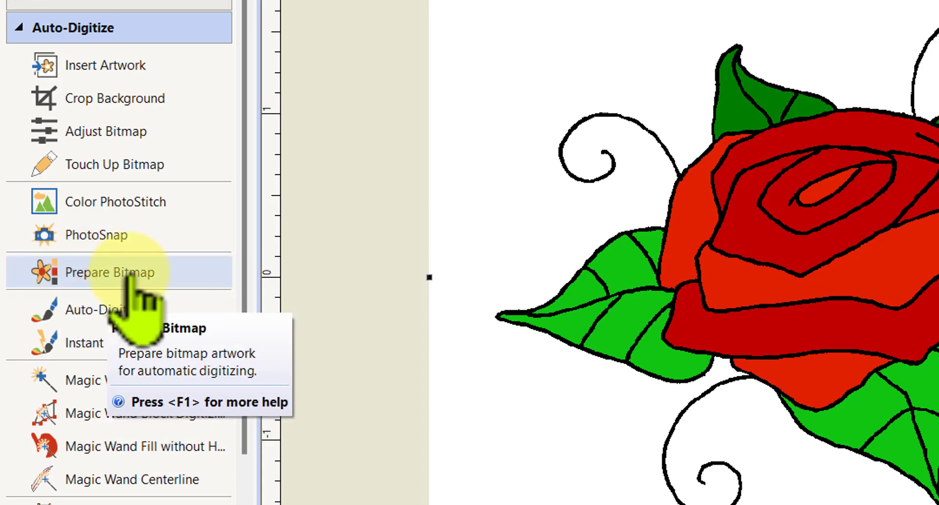
Start Auto-Digitize on the rose artwork and compare the original and processed bitmaps up close in Prepare Bitmap.
click(100, 308)
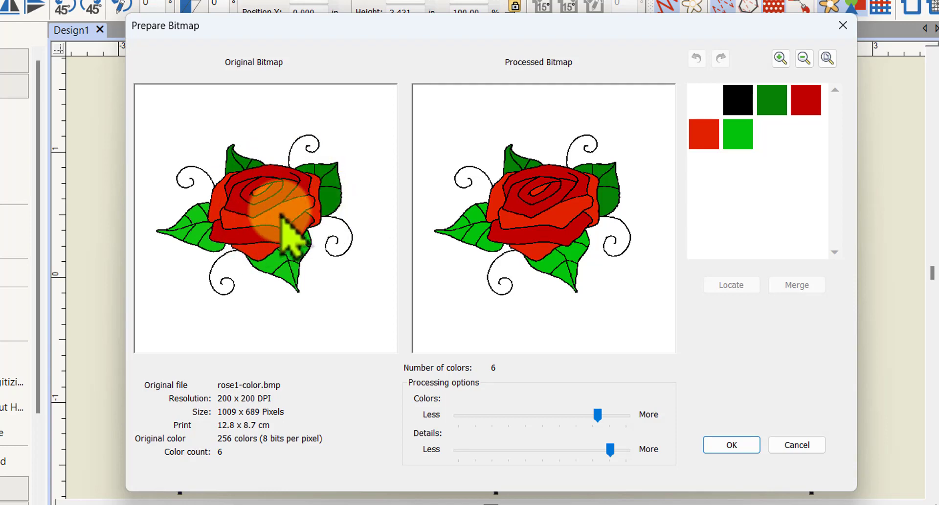
scroll(279, 223, up, 1)
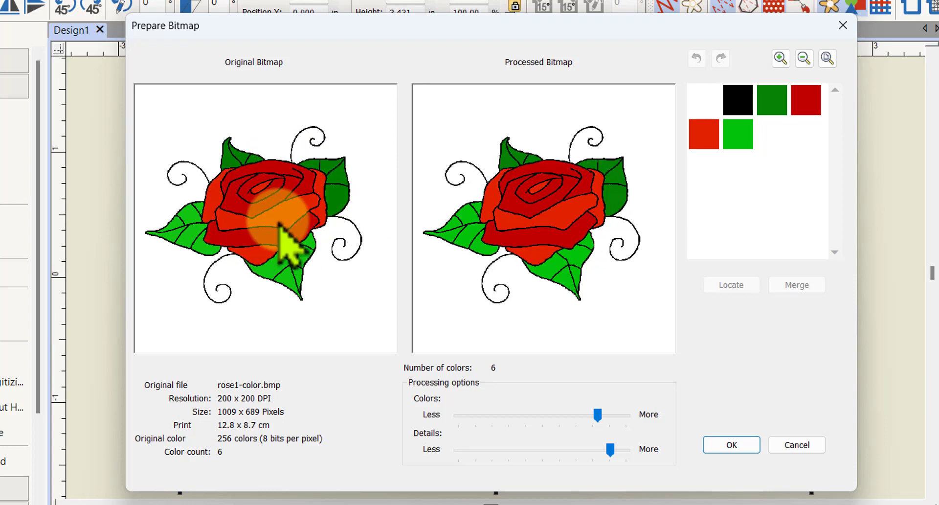
scroll(280, 225, up, 5)
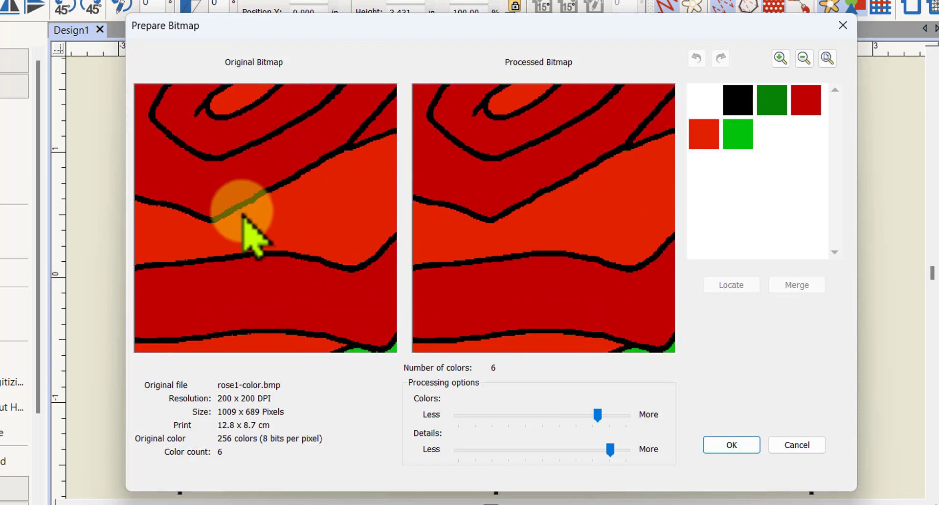
scroll(243, 215, up, 6)
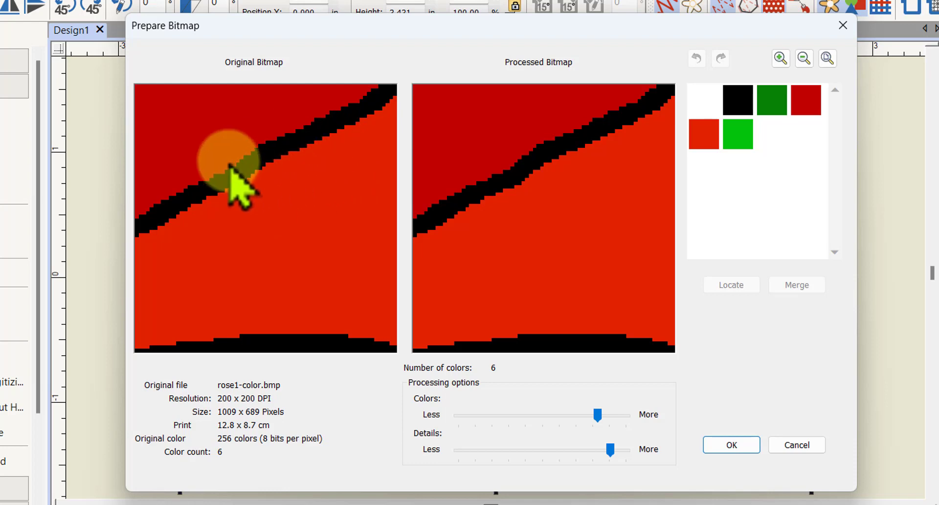
scroll(279, 172, down, 2)
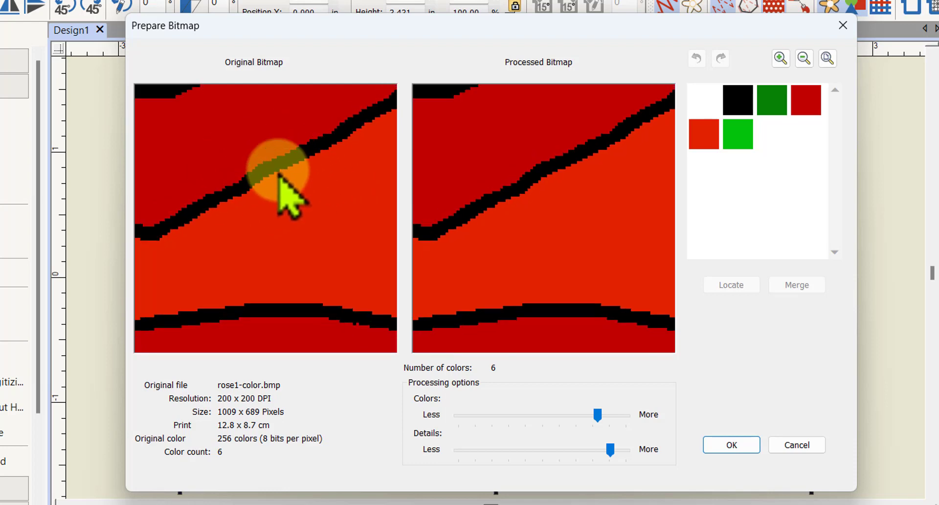
scroll(277, 175, down, 5)
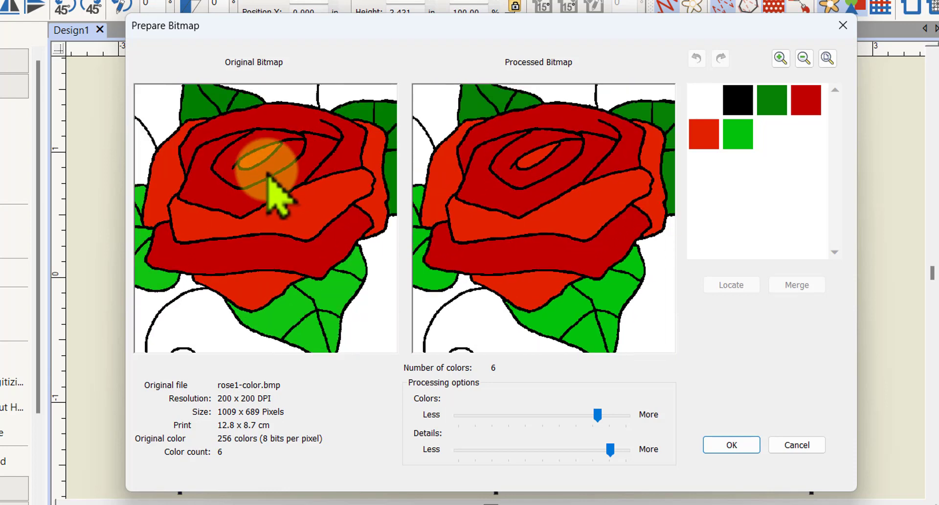
scroll(268, 175, down, 1)
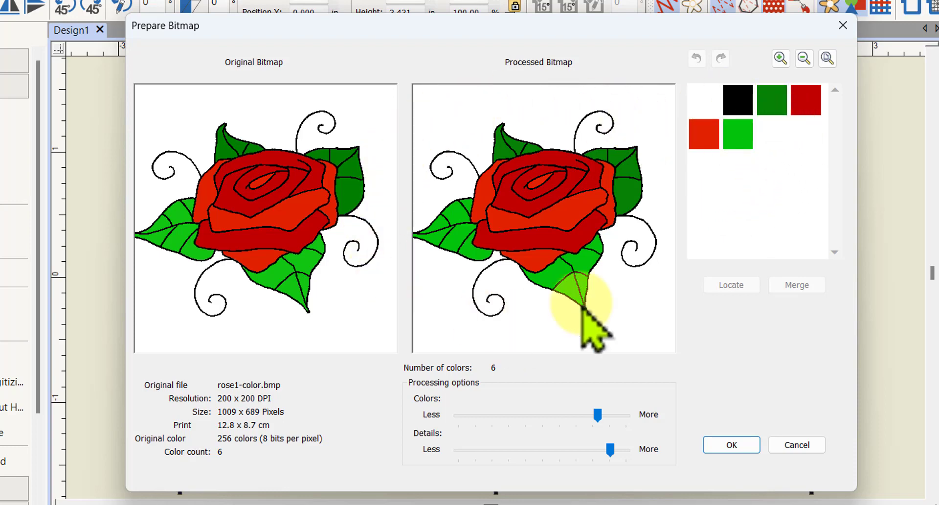
Move the Prepare Bitmap dialog aside to view the artwork, and accept its current color and detail settings.
drag(774, 20, 739, 251)
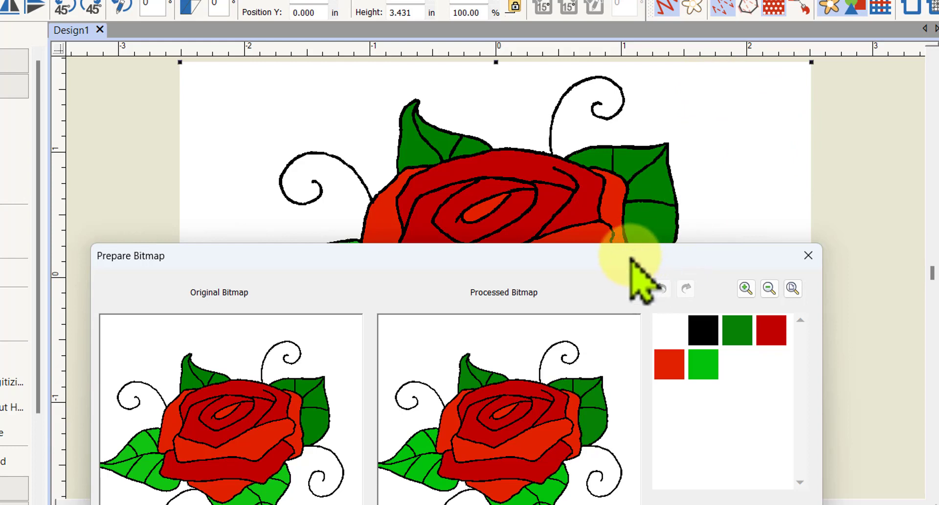
drag(629, 256, 675, 73)
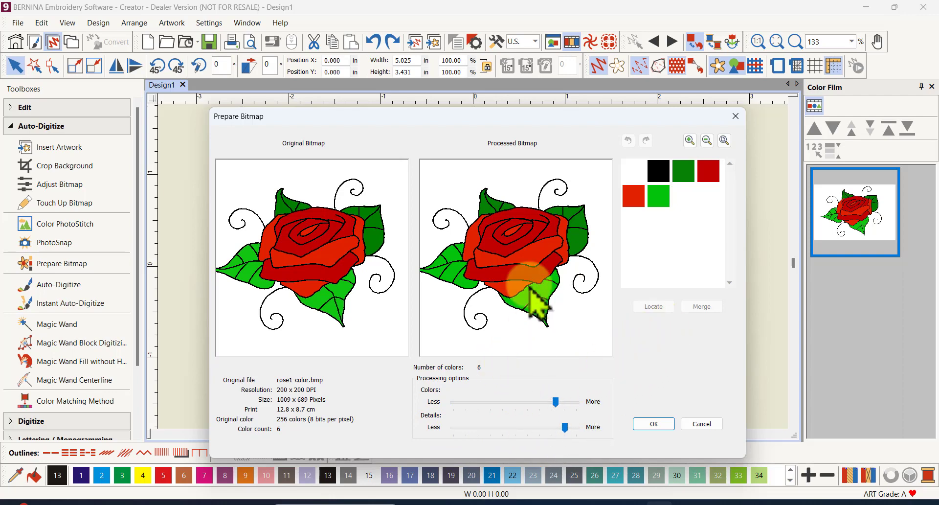
click(653, 424)
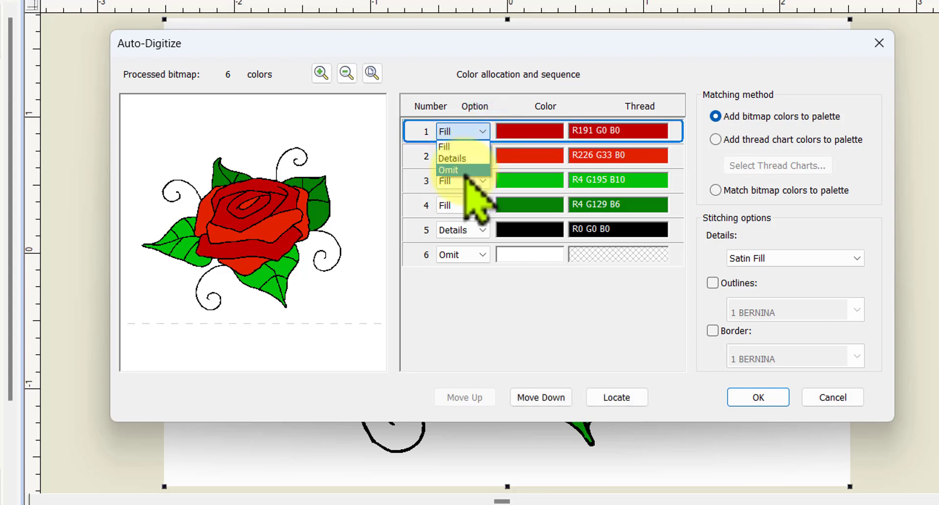
Review the stitch options for color 1, keep it at Fill, and examine the petal outlines in the processed bitmap.
click(479, 145)
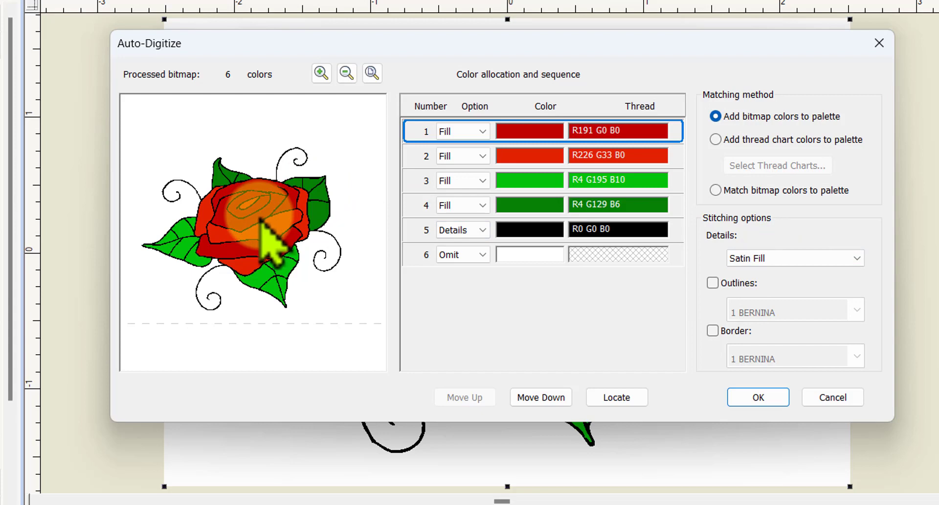
scroll(261, 220, up, 8)
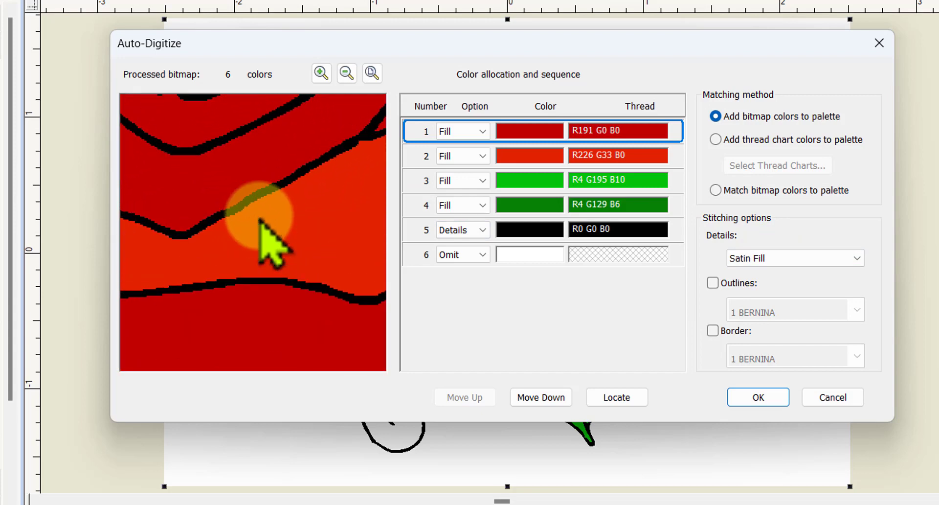
scroll(264, 230, up, 2)
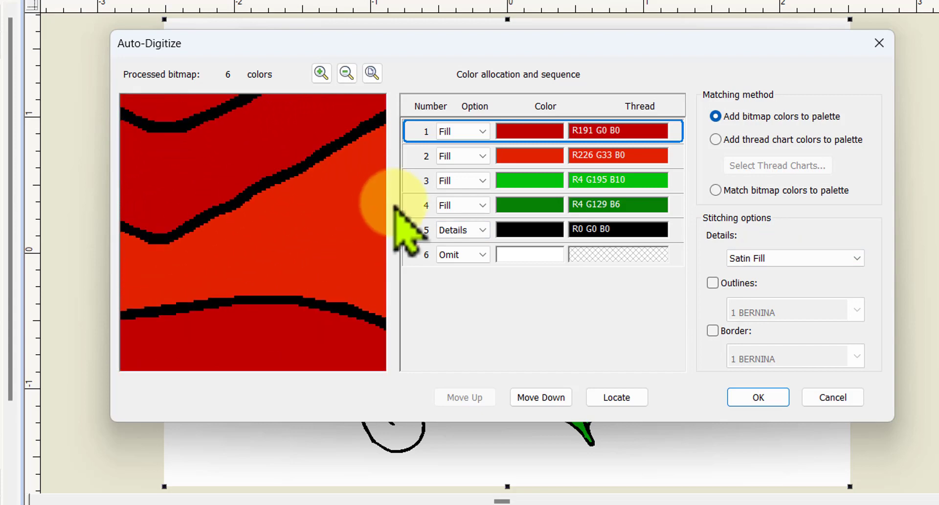
Review the Details stitching options, keep Satin Fill, and examine the black line thickness across the rose in the processed bitmap.
click(857, 258)
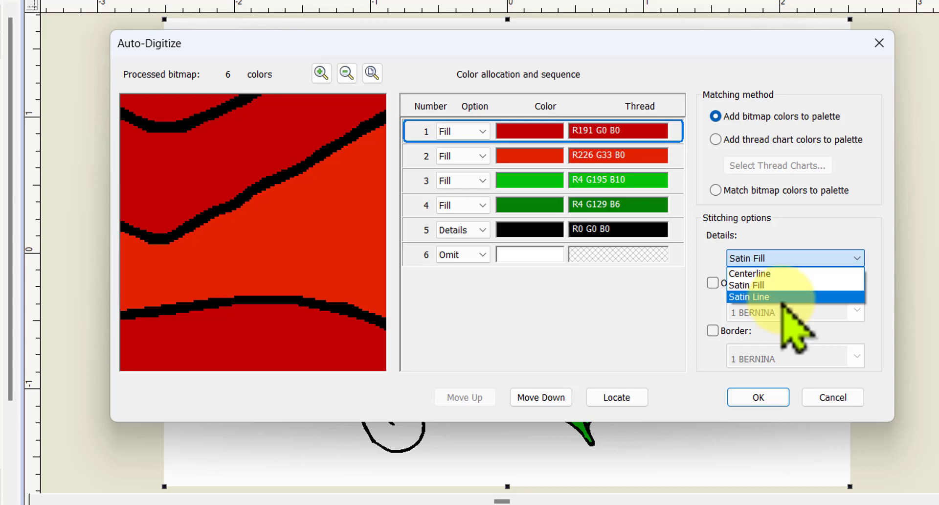
scroll(277, 187, down, 5)
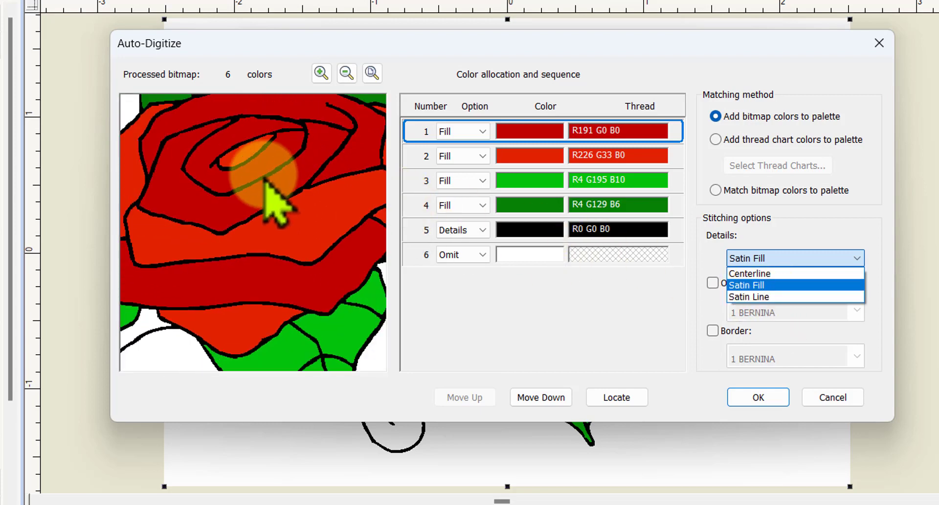
scroll(276, 196, down, 5)
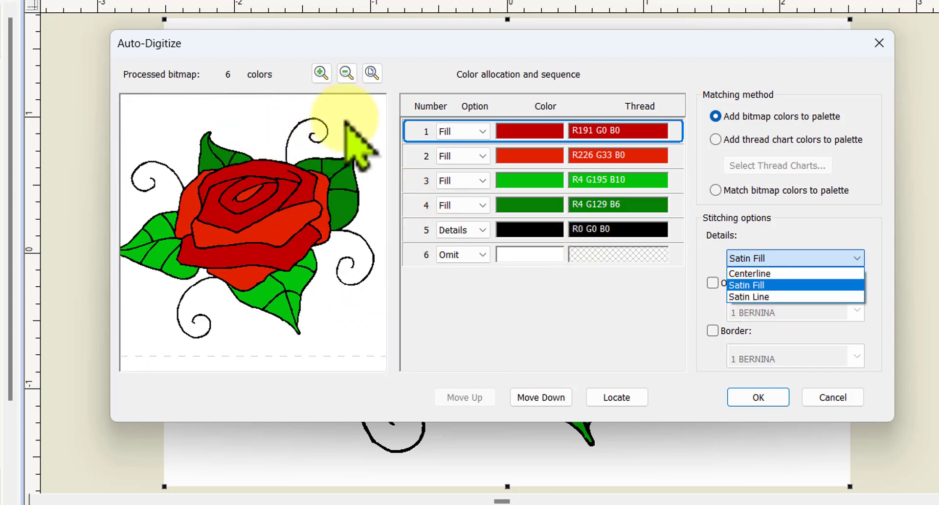
scroll(314, 148, up, 5)
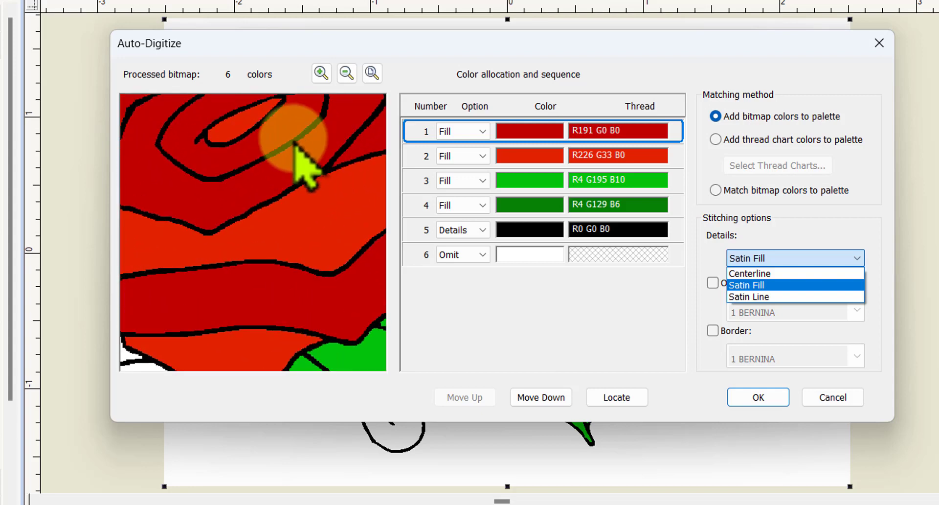
scroll(296, 147, up, 5)
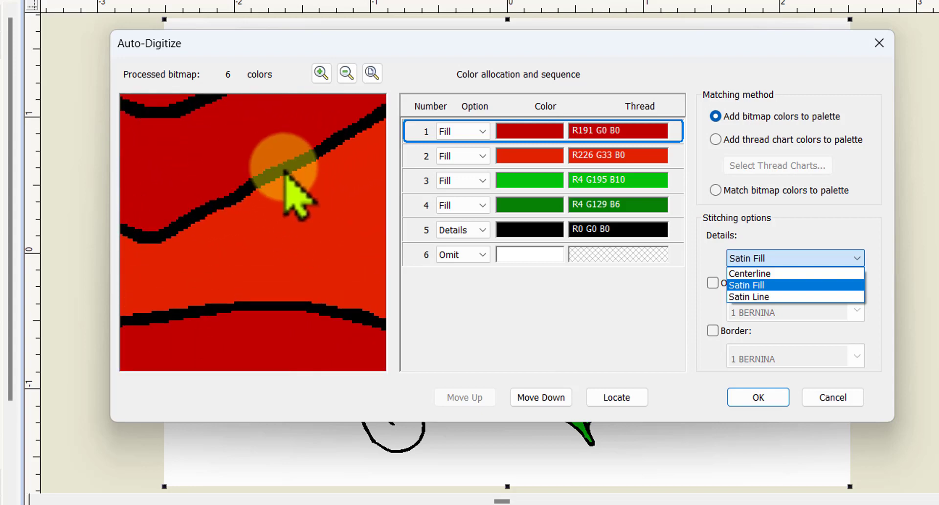
scroll(283, 172, down, 3)
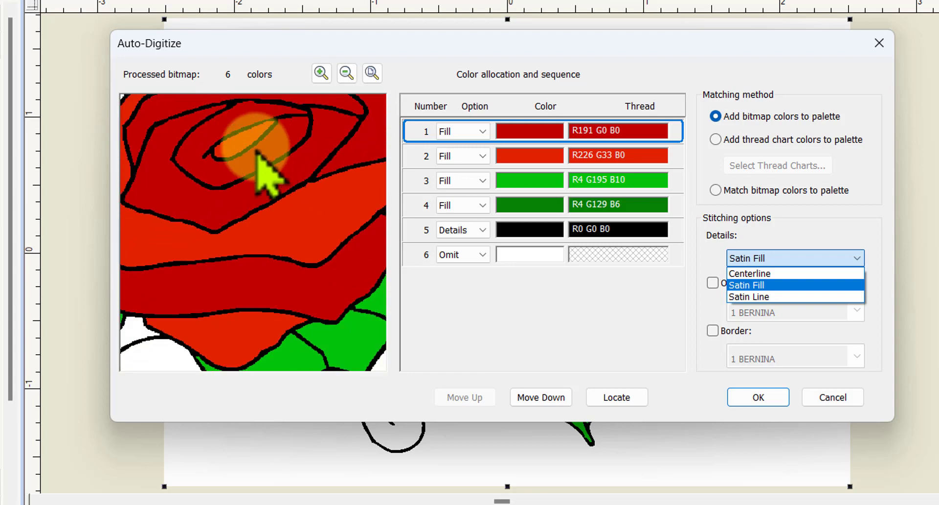
scroll(256, 152, down, 3)
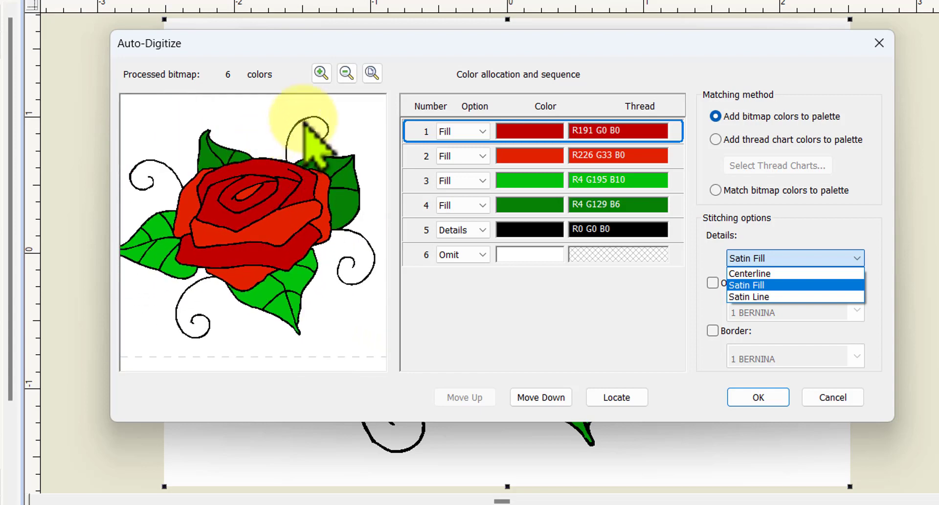
scroll(313, 141, up, 3)
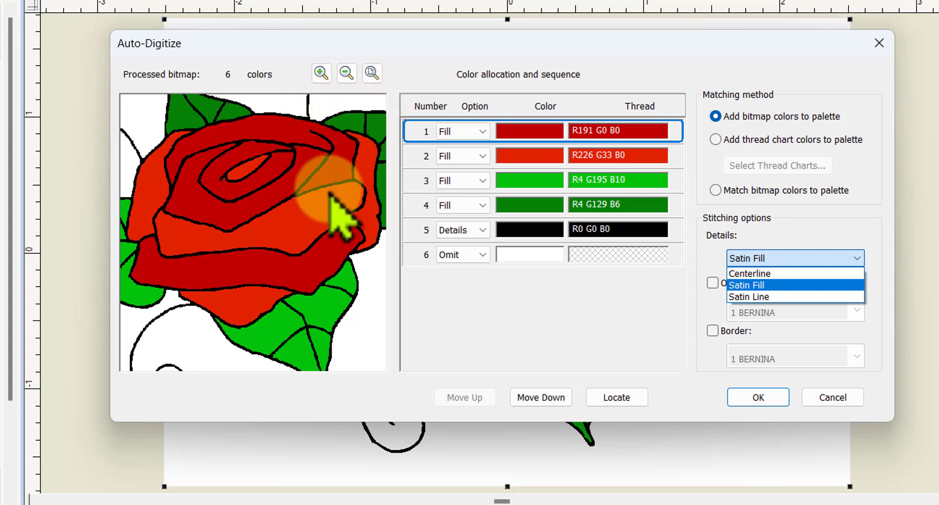
click(302, 177)
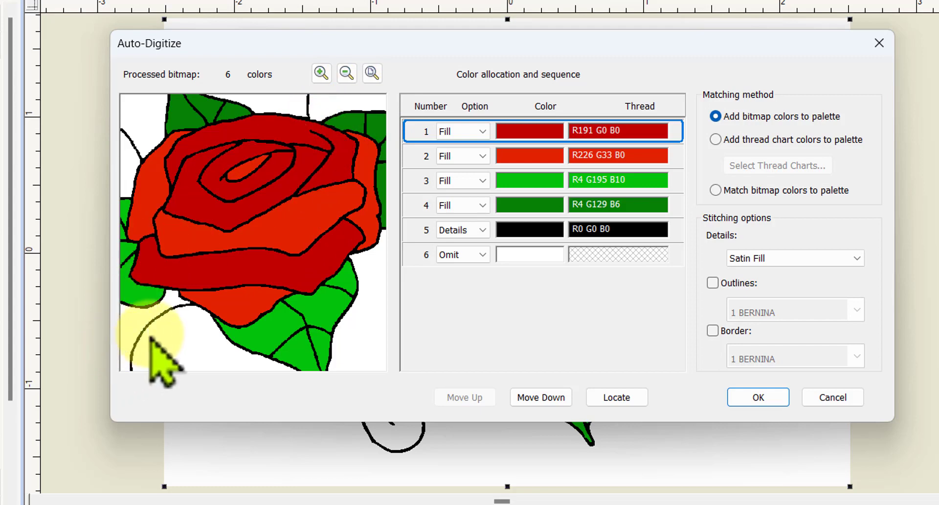
scroll(150, 338, up, 2)
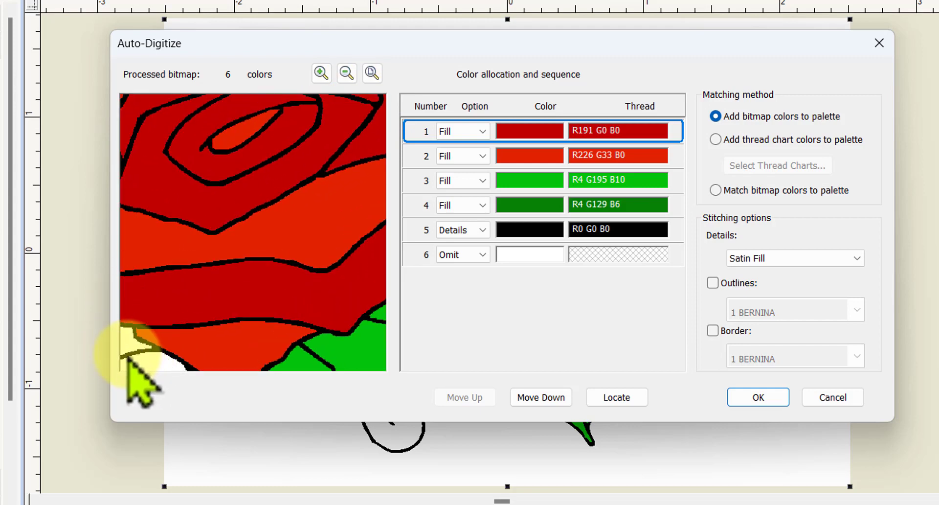
scroll(254, 151, down, 2)
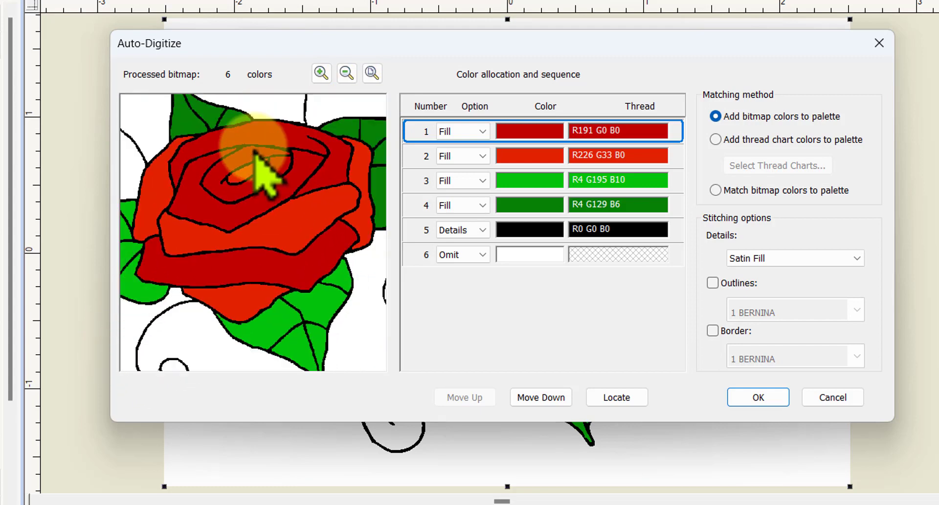
scroll(254, 151, down, 2)
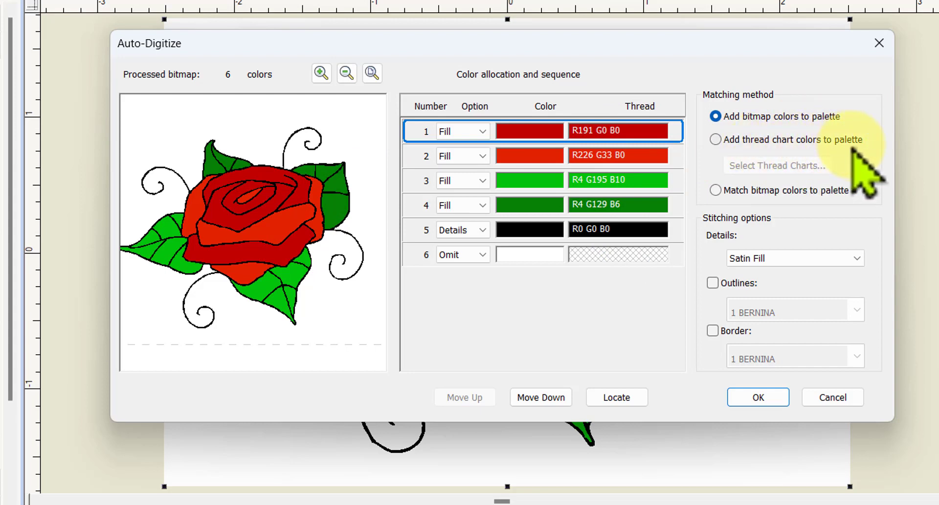
Compare the bitmap and thread chart matching methods, and choose to add thread chart colors to the palette.
click(715, 140)
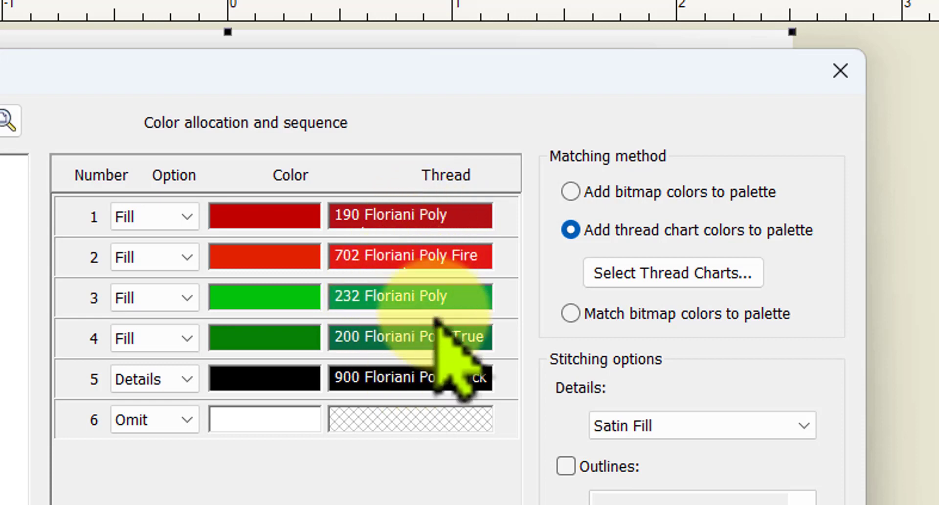
click(570, 192)
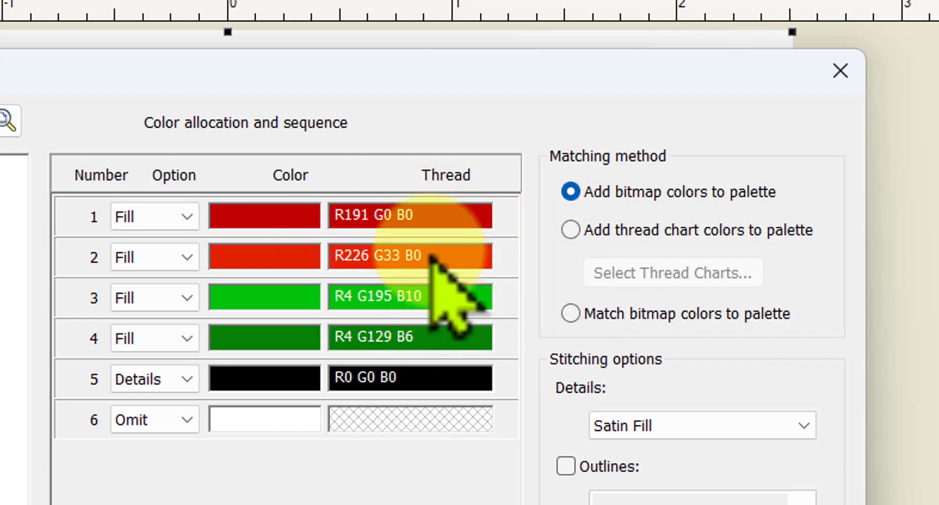
click(569, 230)
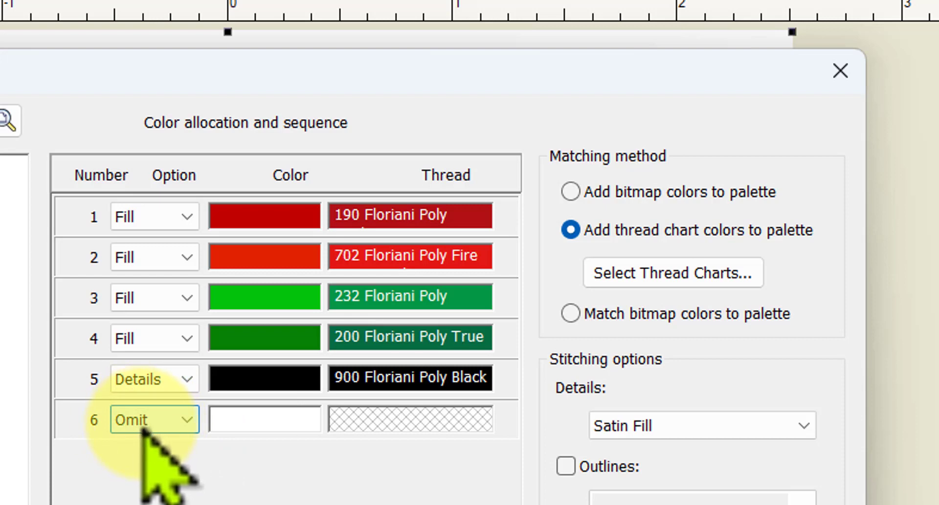
Keep the white color 6 set to Omit and generate the auto-digitized rose embroidery with the chosen settings.
click(187, 419)
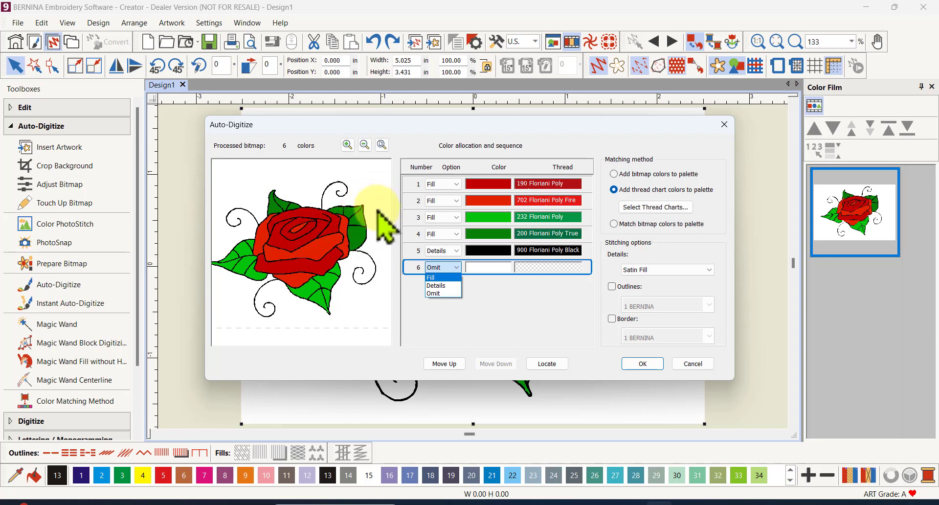
click(457, 266)
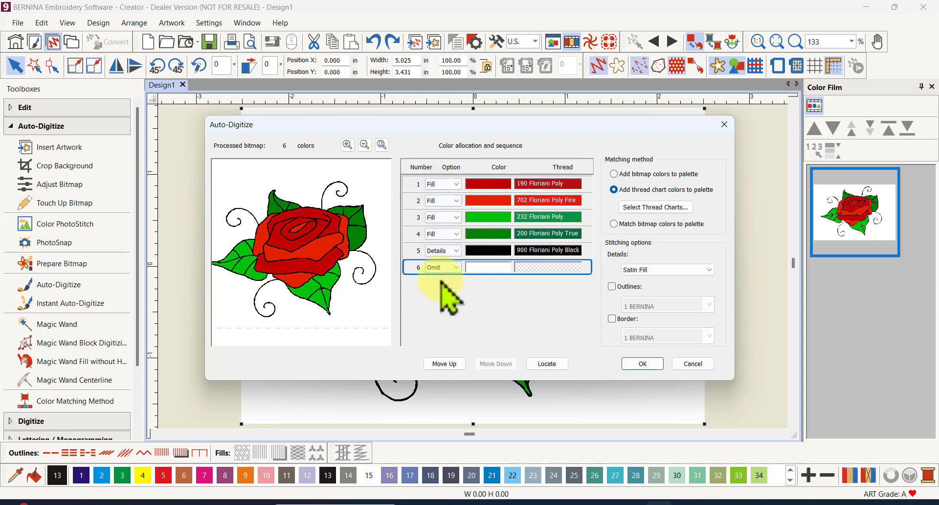
click(651, 366)
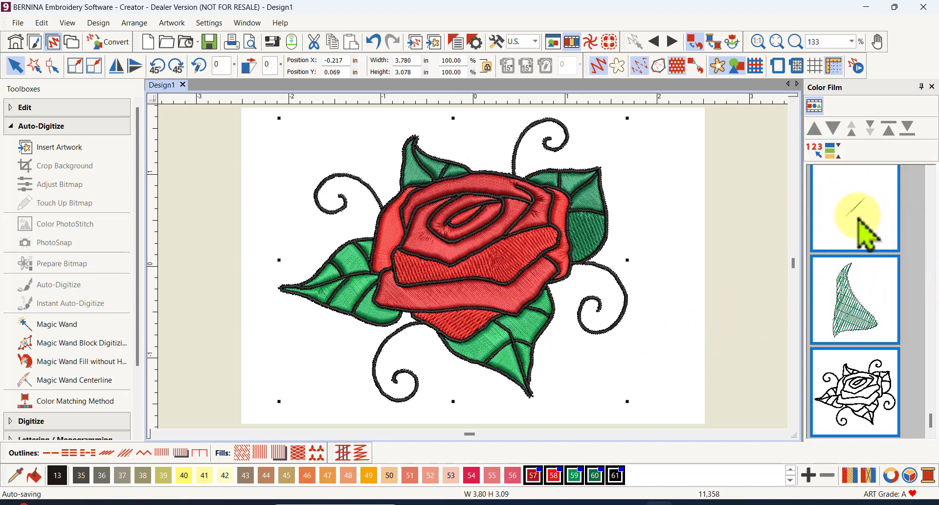
Examine the individual stitch objects of the digitized rose in Color Film, from the black details back to the original artwork.
scroll(873, 247, up, 3)
scroll(863, 240, up, 5)
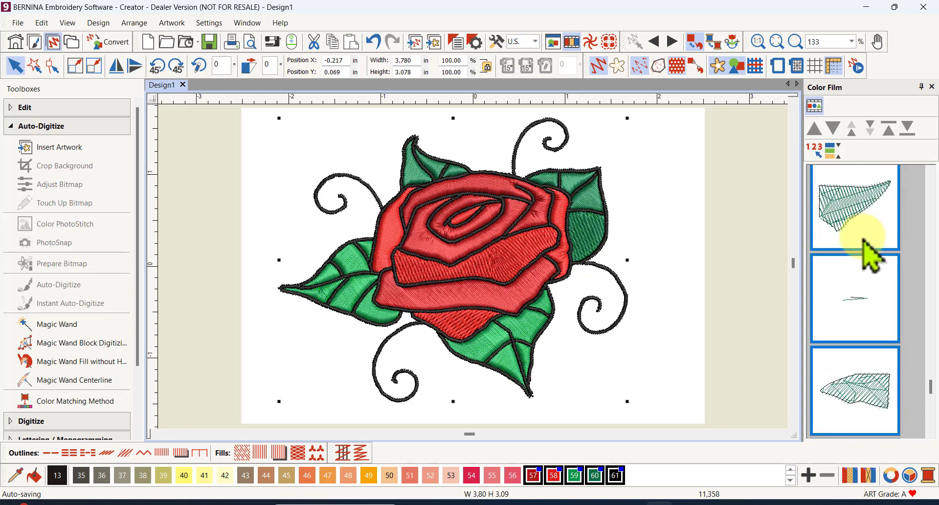
scroll(864, 252, up, 5)
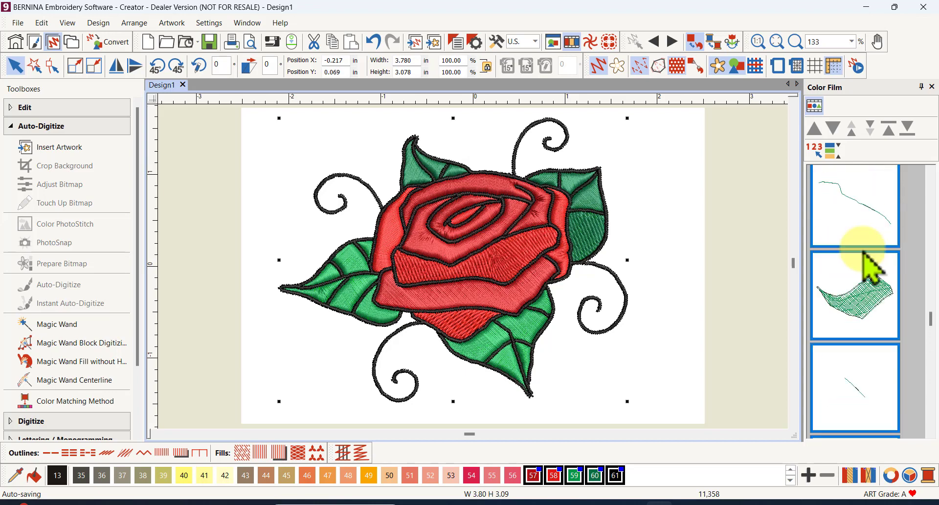
scroll(865, 274, up, 5)
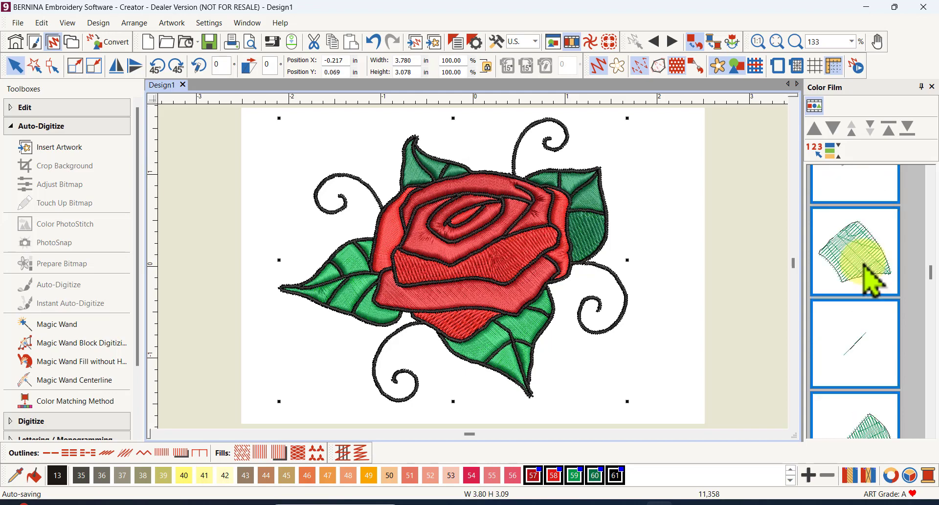
scroll(864, 265, up, 5)
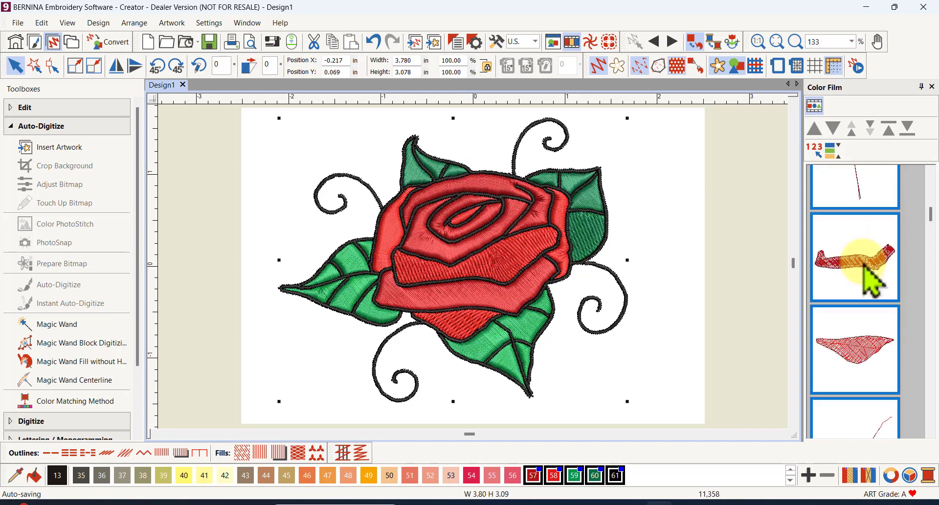
scroll(871, 280, up, 2)
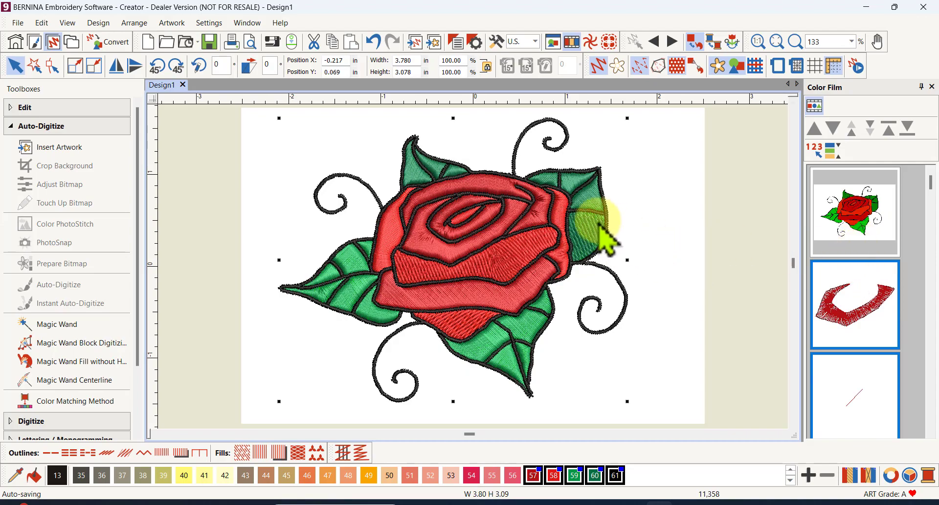
Inspect the leaf and petal fills and the black satin outlines up close, and view the digitized rose as a whole.
scroll(598, 231, up, 5)
scroll(460, 274, up, 3)
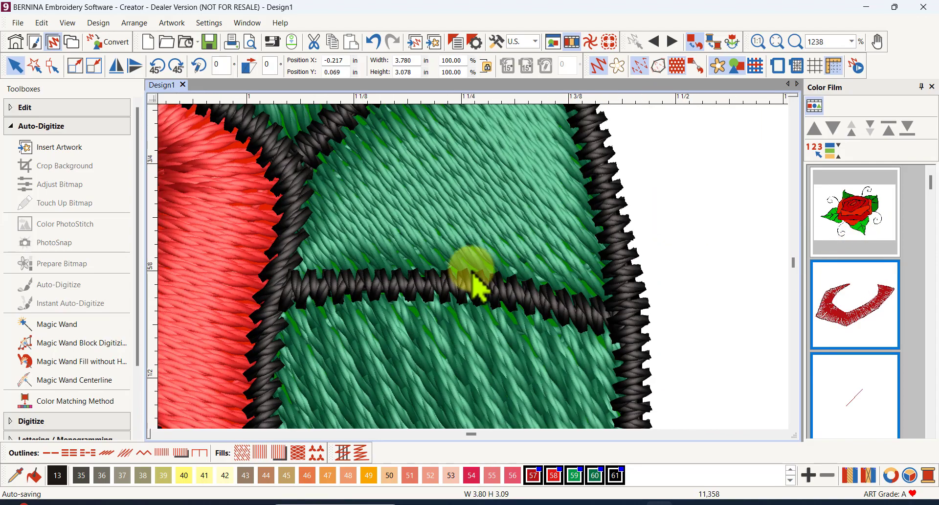
scroll(475, 279, down, 2)
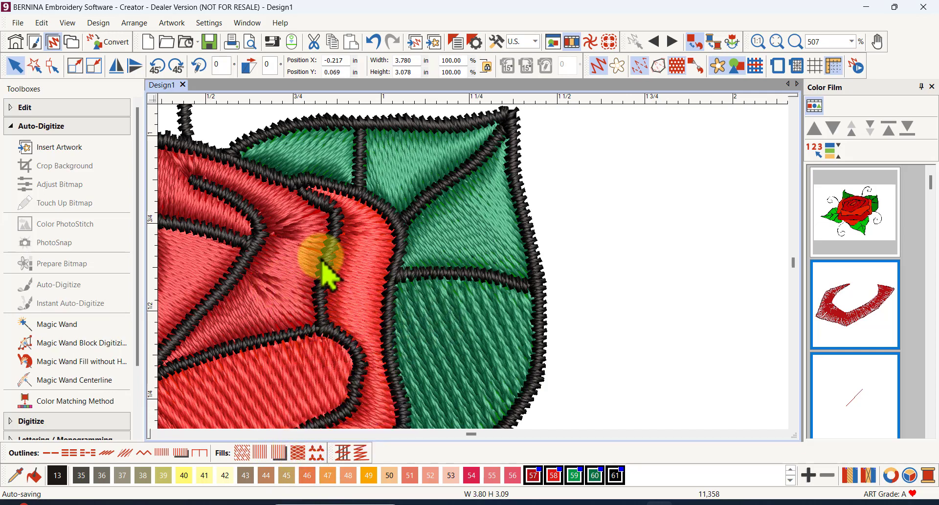
scroll(478, 279, down, 5)
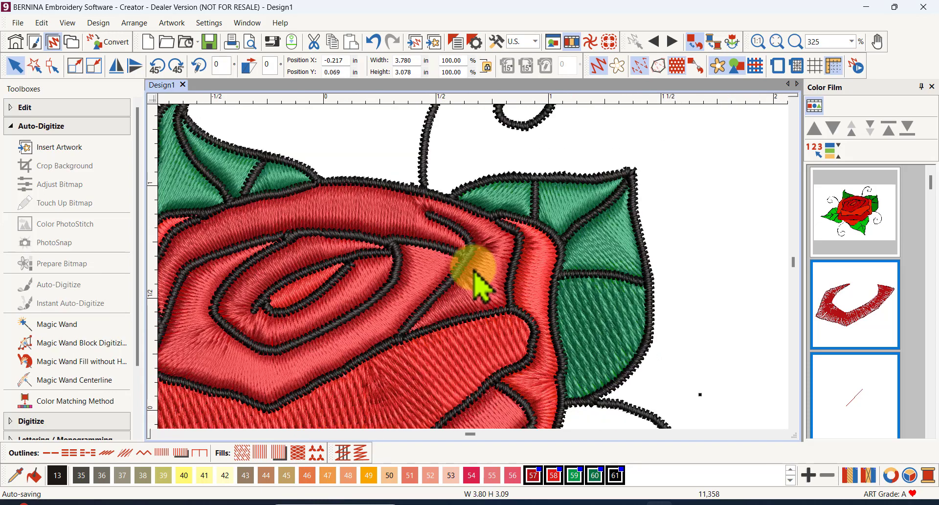
scroll(478, 282, down, 1)
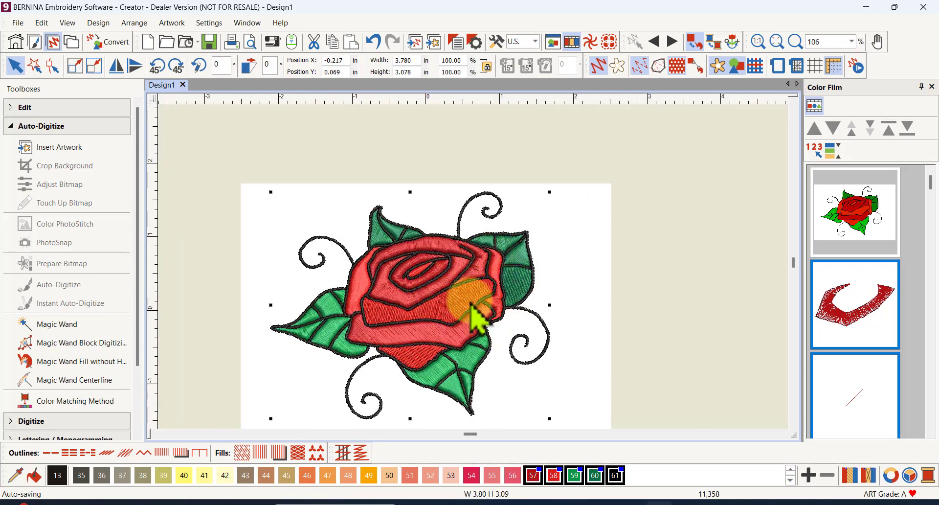
scroll(456, 327, up, 3)
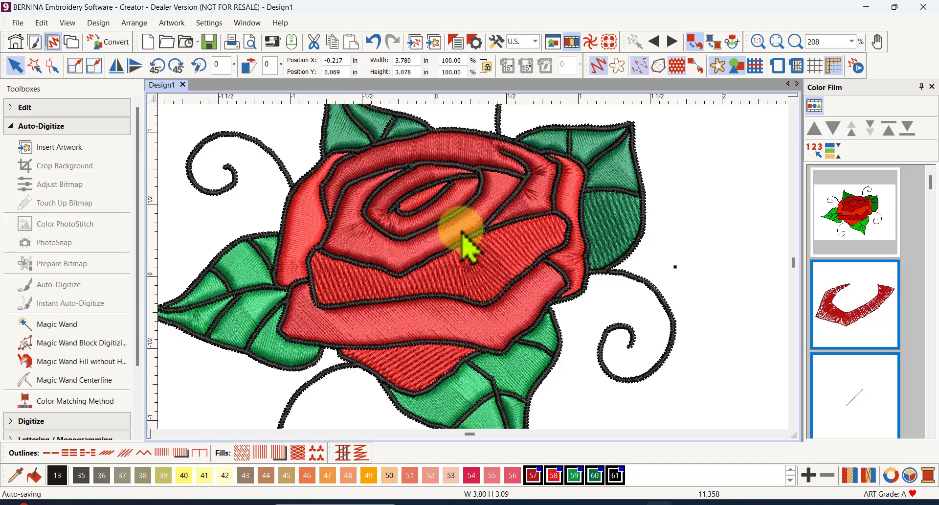
scroll(472, 247, up, 2)
scroll(473, 247, down, 4)
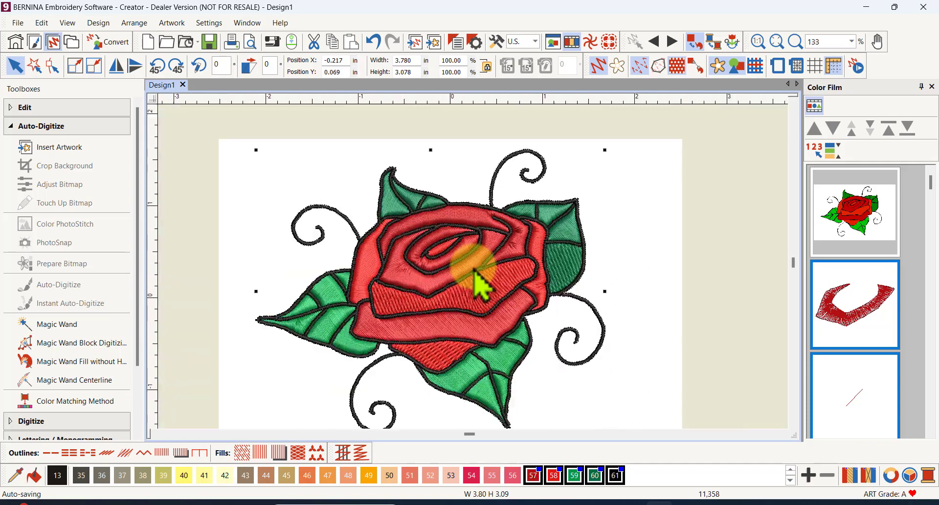
Undo the auto-digitizing to examine the artwork's black petal line up close, and redo it to compare the satin stitching.
click(375, 42)
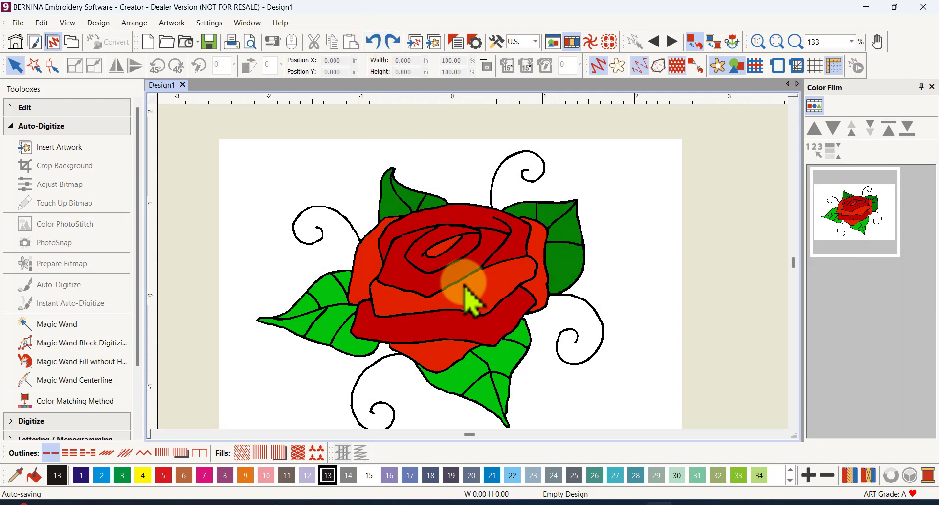
scroll(472, 269, up, 6)
scroll(473, 269, up, 2)
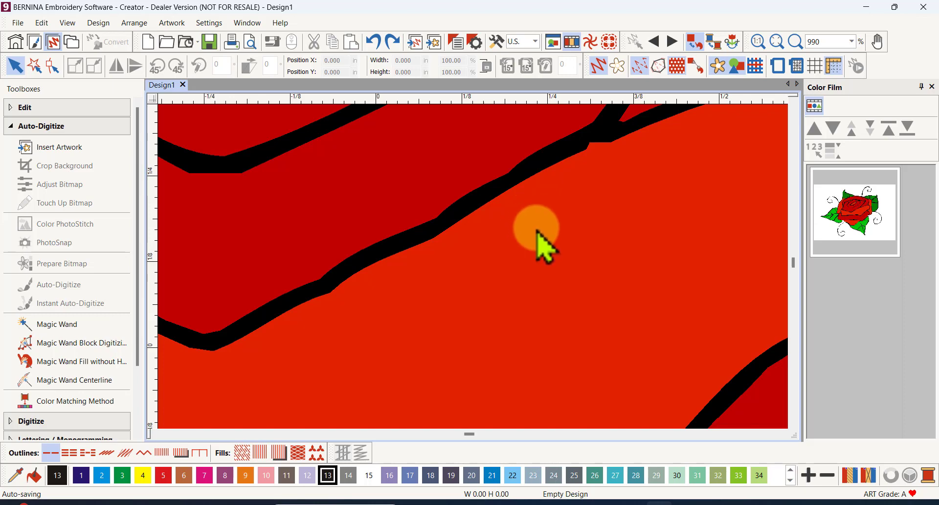
click(391, 42)
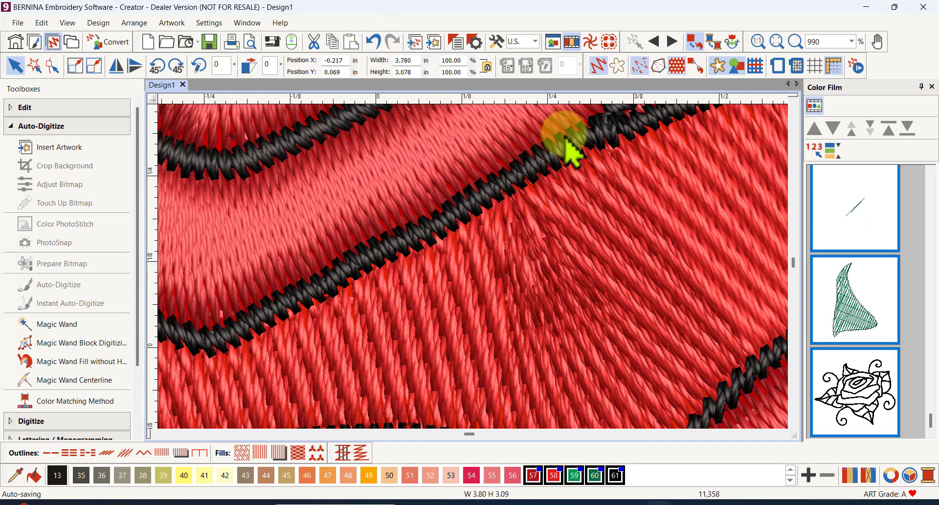
Switch off the realistic stitch view, hide the artwork and deselect the design to examine the stitch lines along the rose's upper petal edge.
click(598, 66)
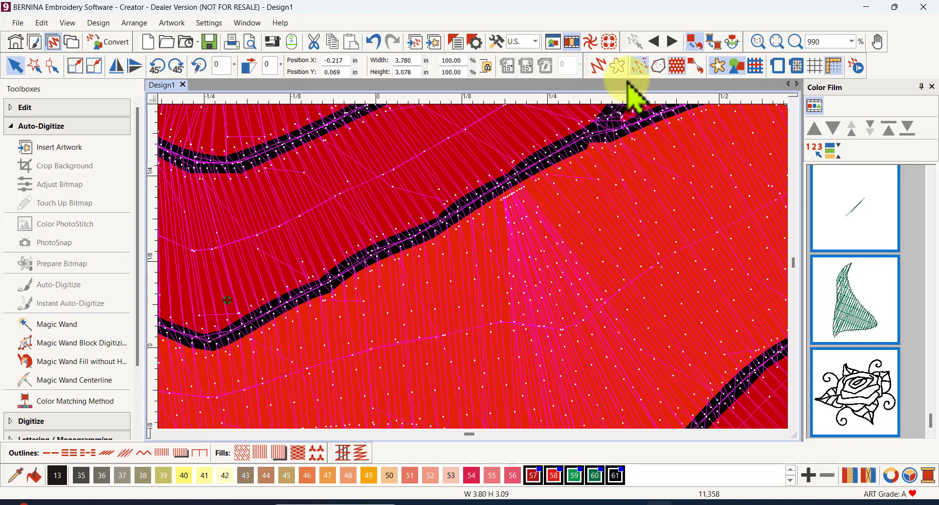
click(719, 67)
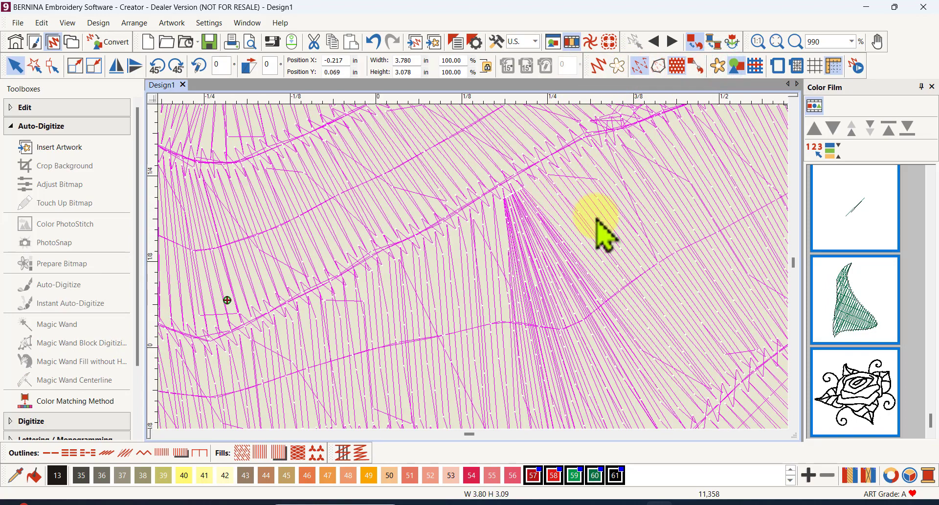
scroll(473, 282, down, 5)
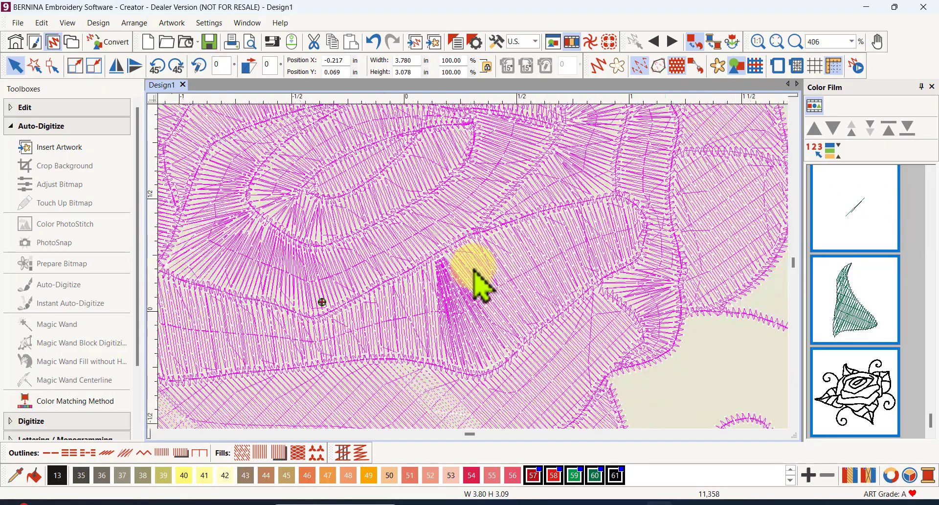
click(664, 211)
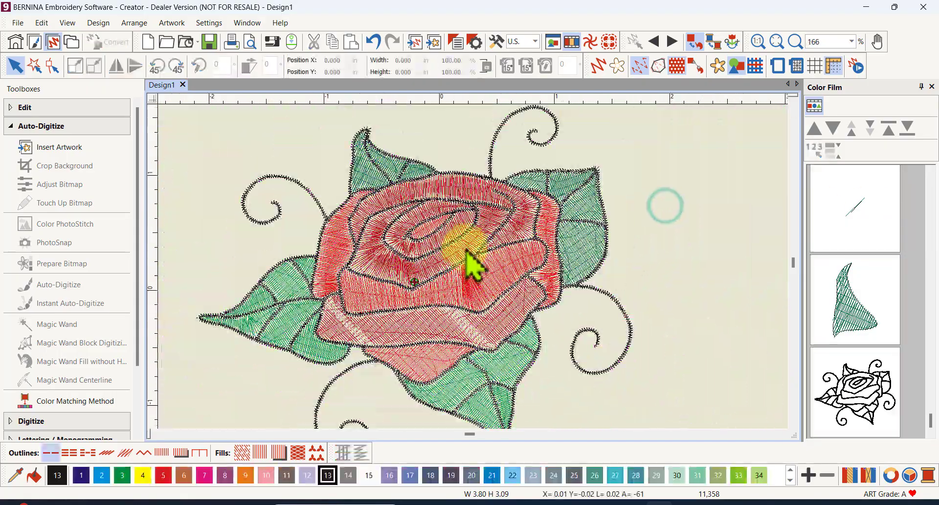
scroll(478, 255, up, 3)
scroll(478, 256, up, 5)
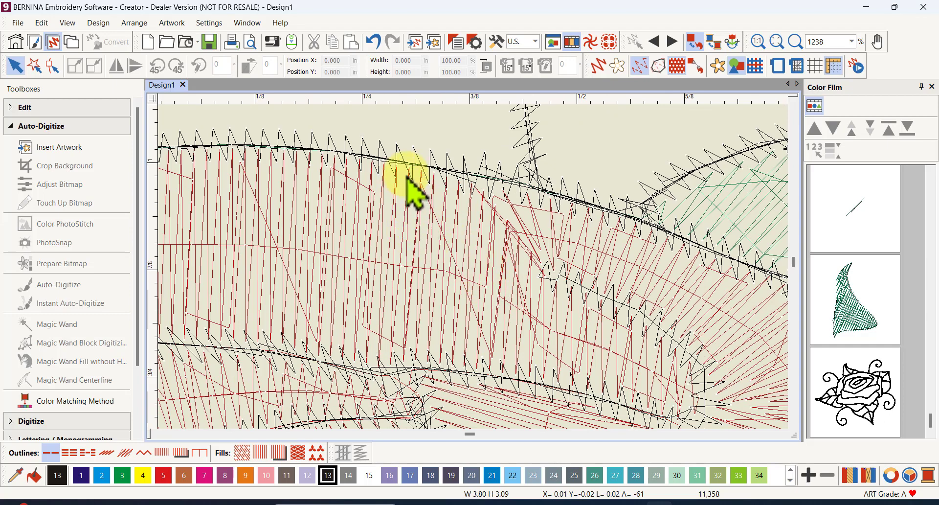
scroll(469, 275, up, 3)
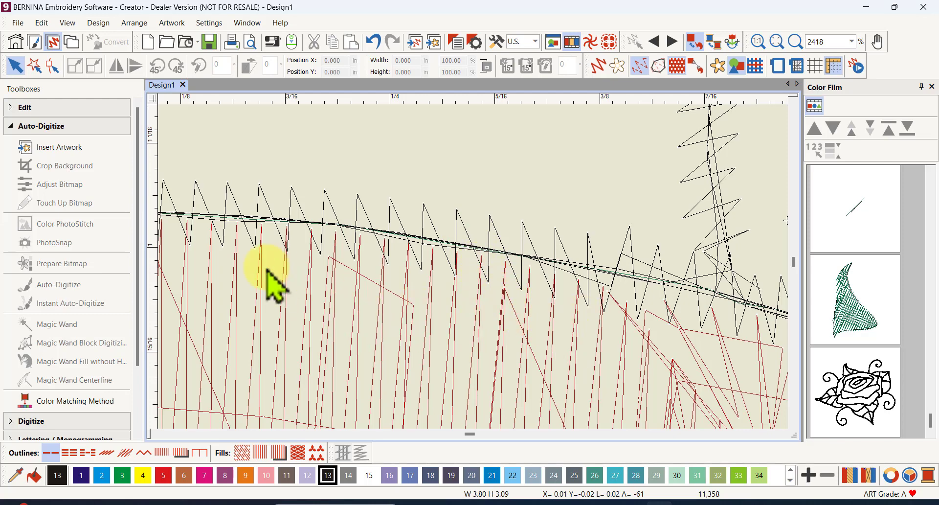
Examine how the stitches overlap under the black outline between the leaf and red petal, and view the whole rose.
scroll(273, 283, down, 3)
scroll(472, 270, down, 2)
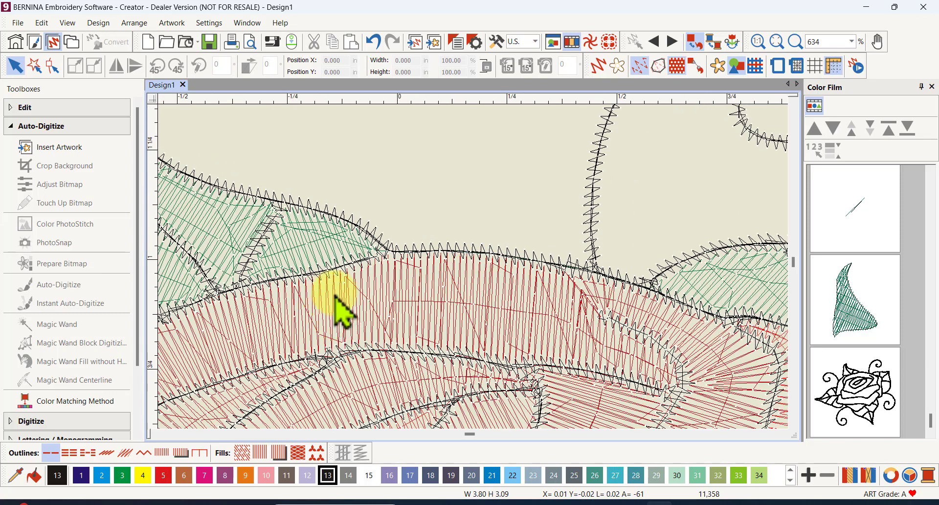
scroll(326, 293, up, 4)
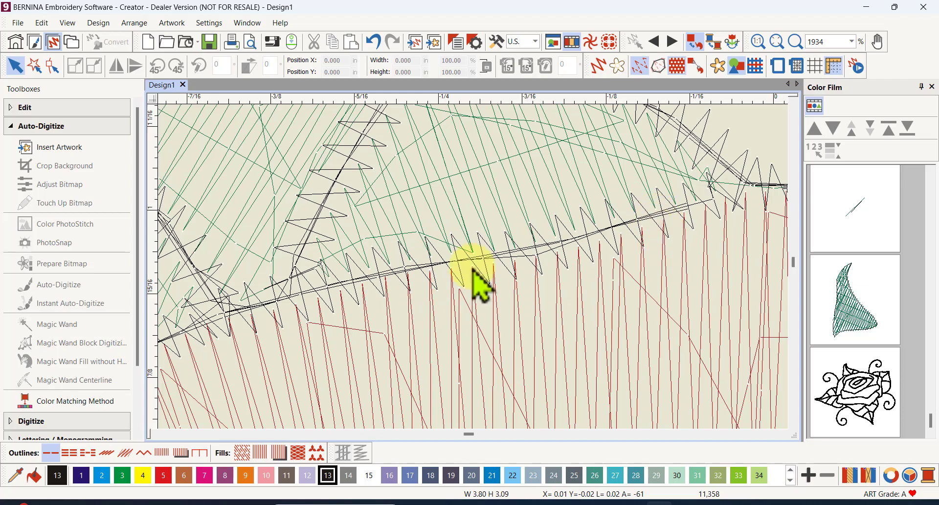
scroll(476, 274, down, 4)
scroll(473, 270, down, 6)
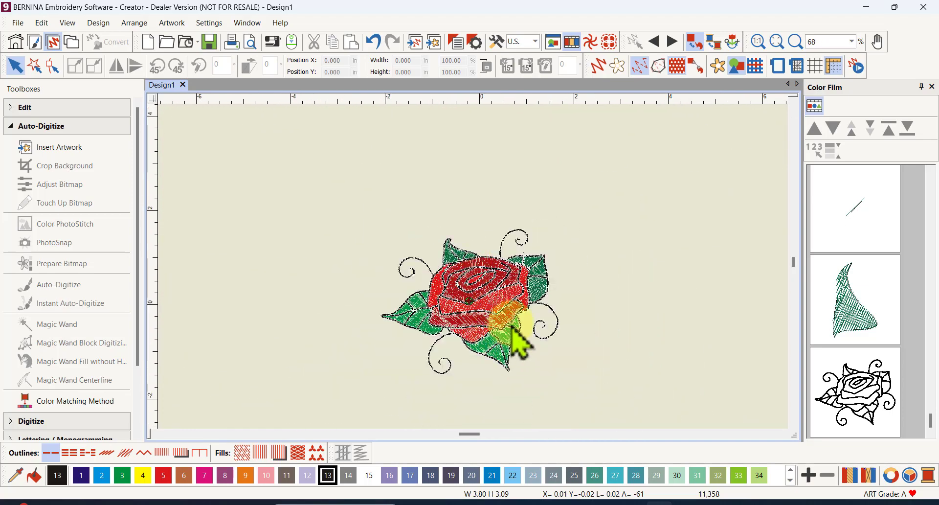
scroll(474, 270, up, 2)
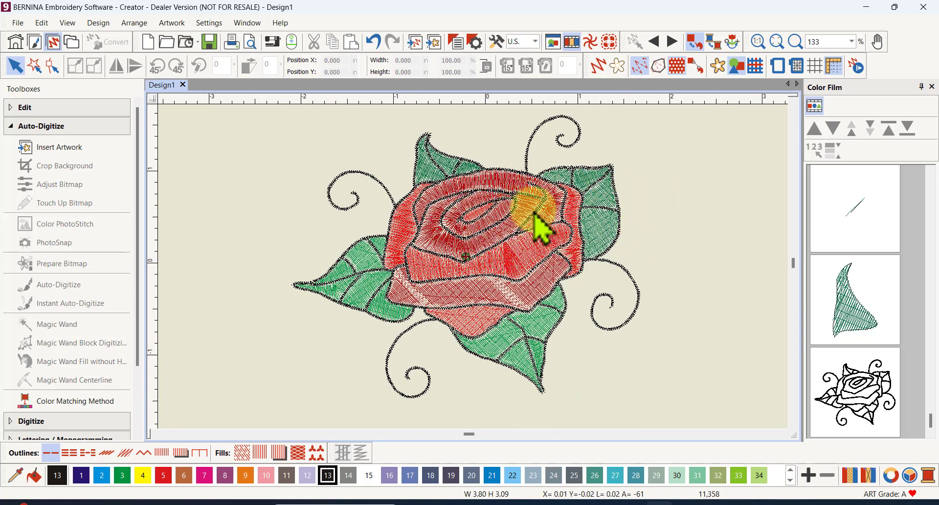
Select the tip section of the rose's upper-right leaf, try to set its fill type to Step, and show stitches realistically.
click(598, 66)
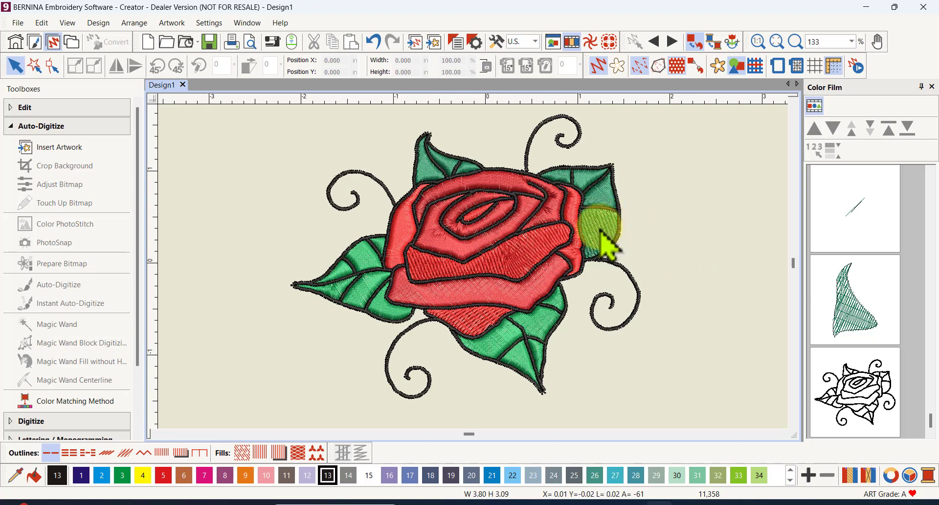
click(604, 193)
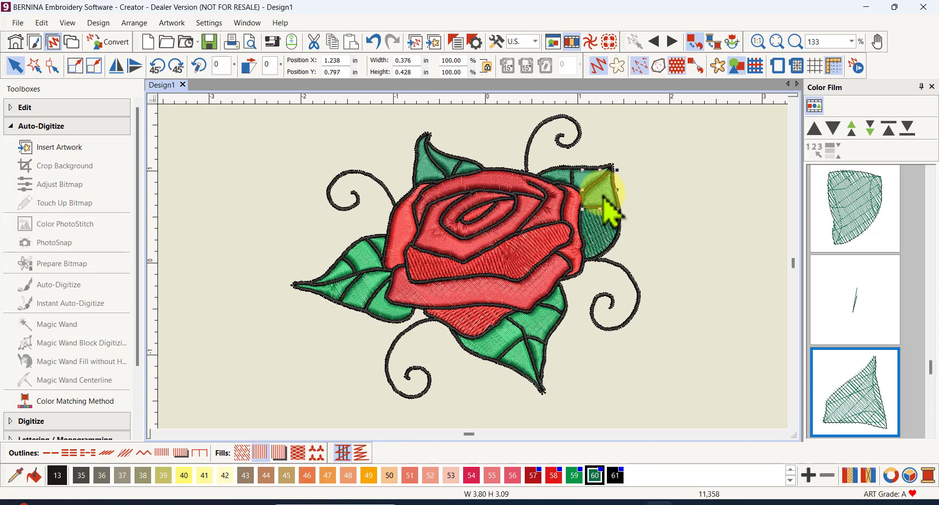
click(598, 65)
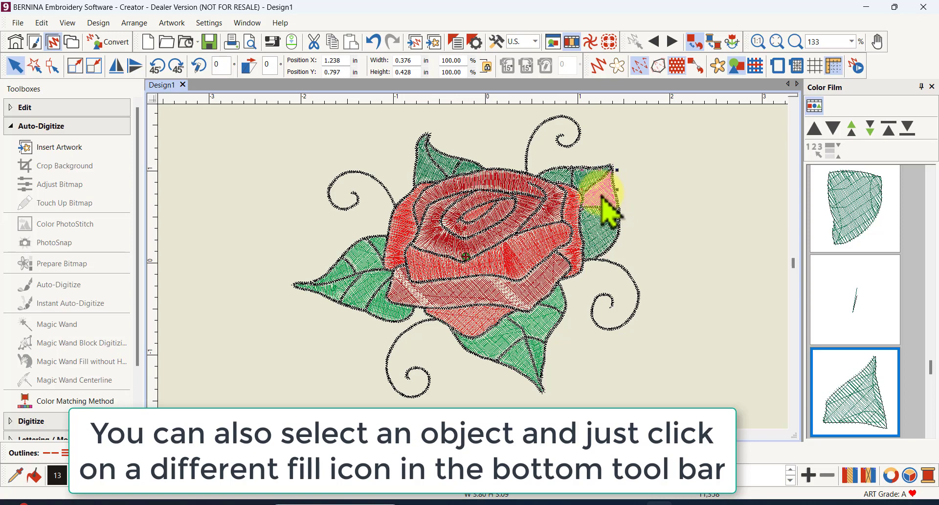
right_click(601, 195)
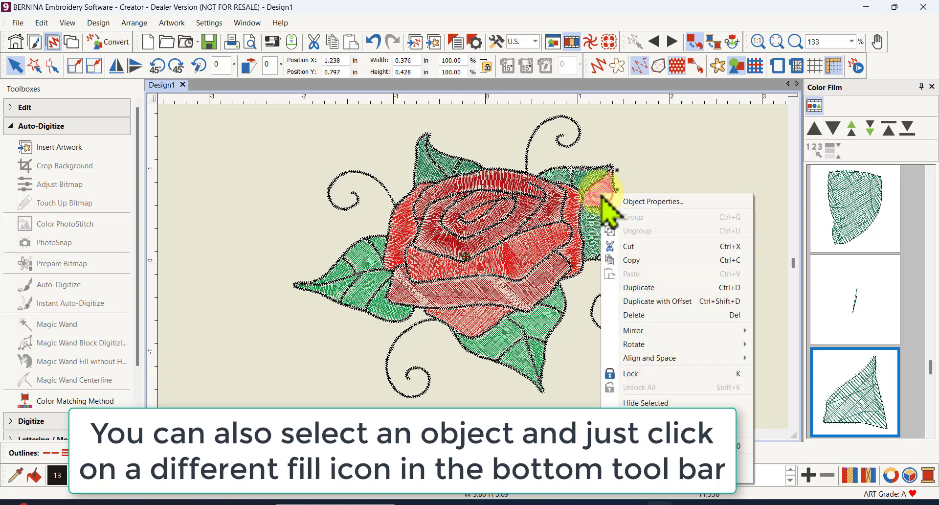
click(651, 202)
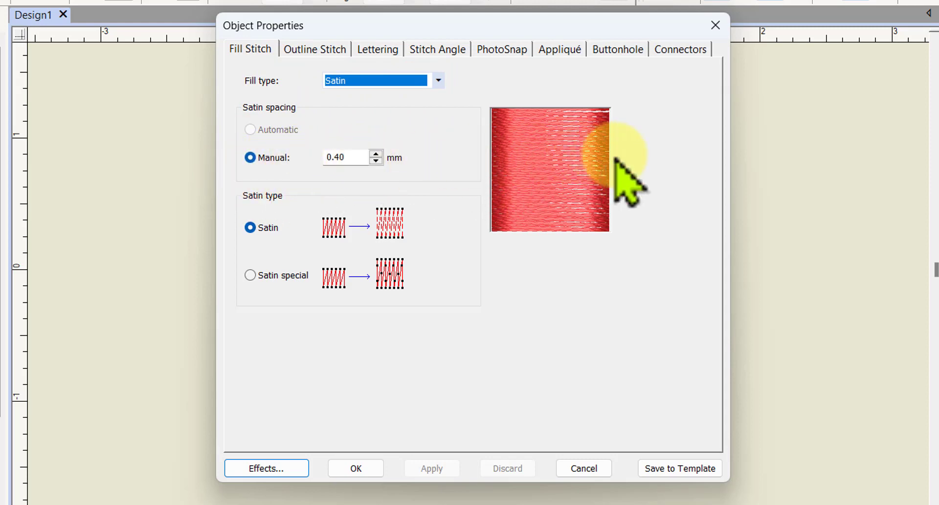
click(439, 80)
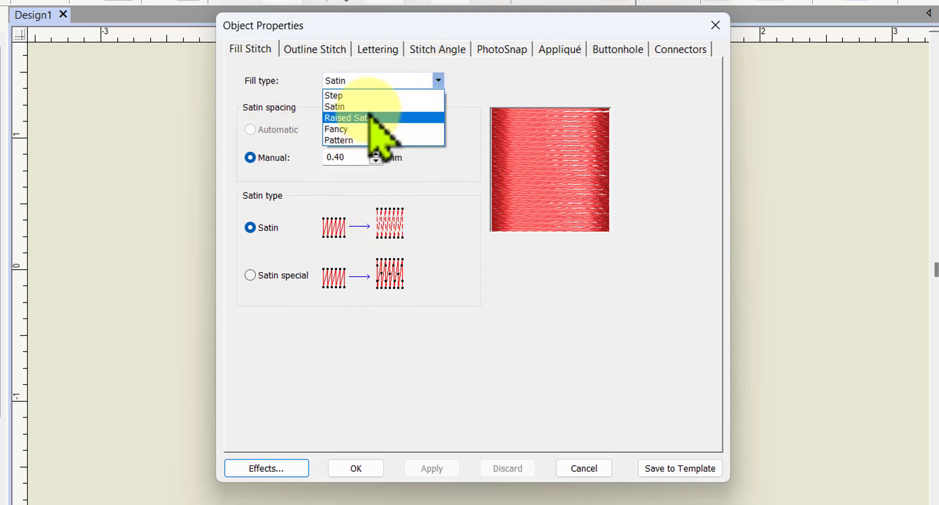
click(341, 95)
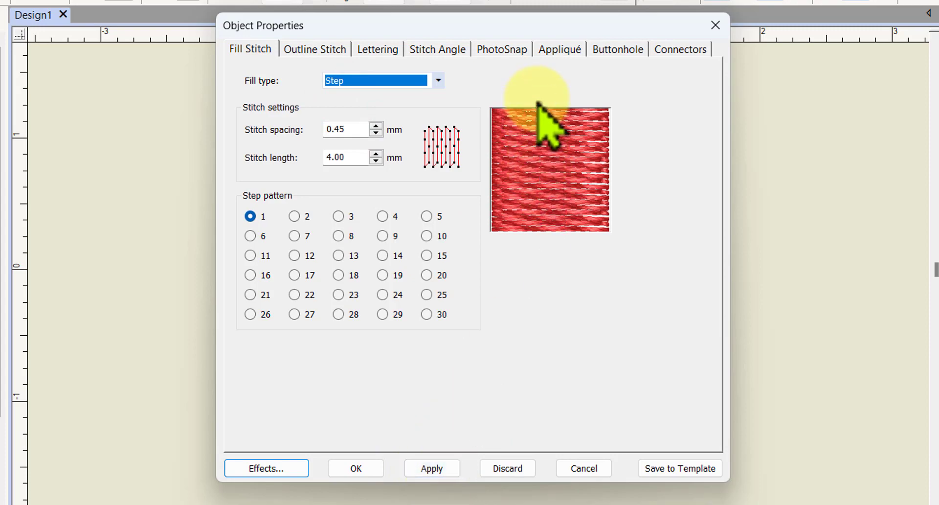
drag(577, 26, 323, 61)
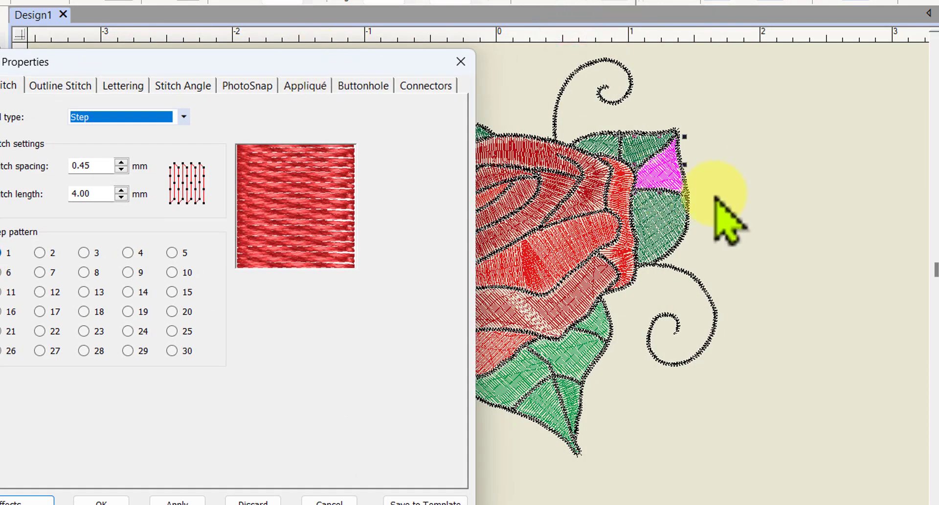
click(669, 4)
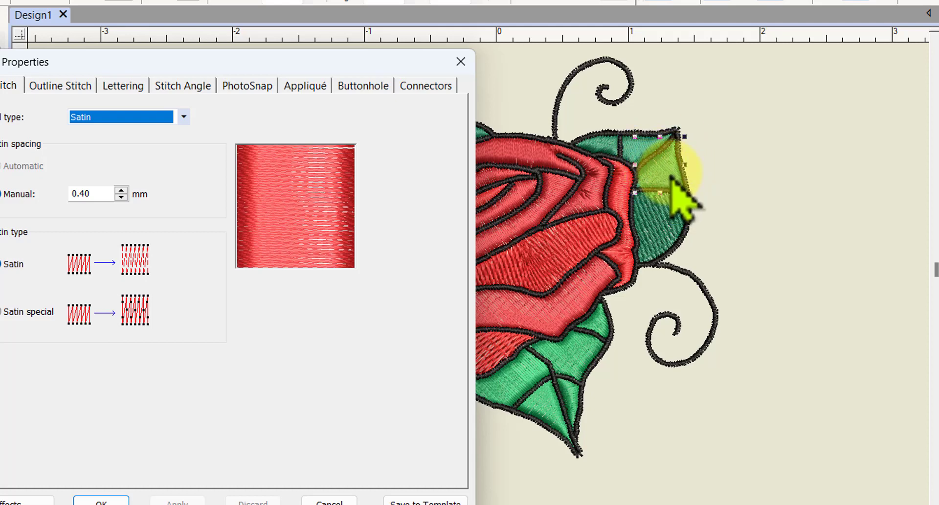
Set the selected leaf tip section's fill type to Step in its object properties while viewing the leaf up close.
scroll(669, 177, up, 1)
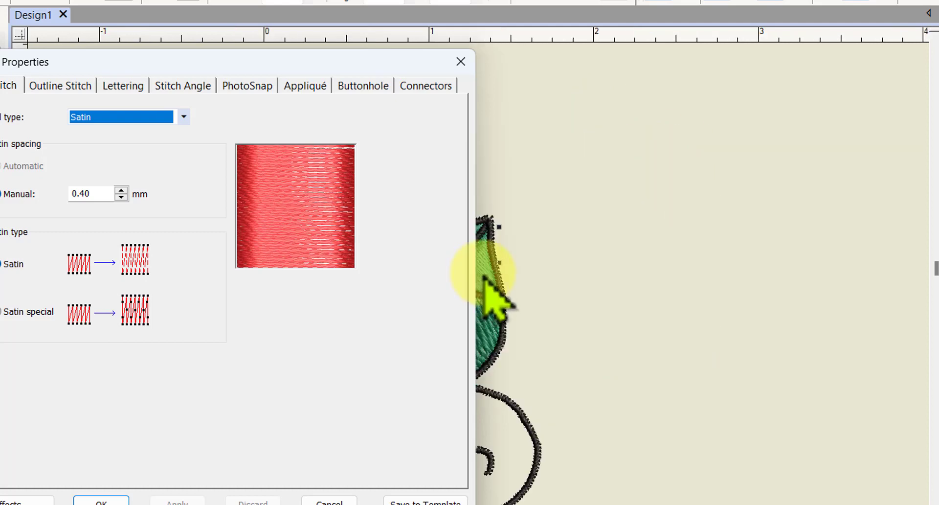
scroll(485, 279, up, 1)
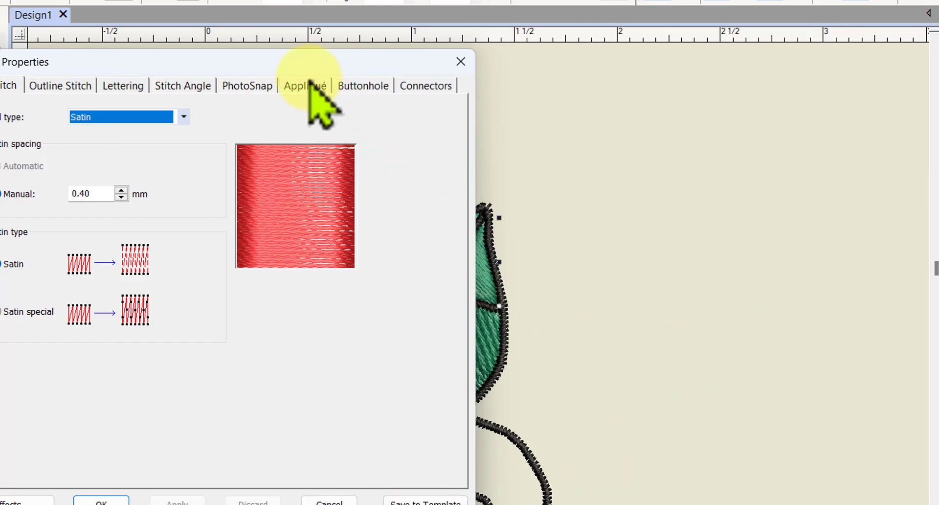
drag(296, 59, 856, 28)
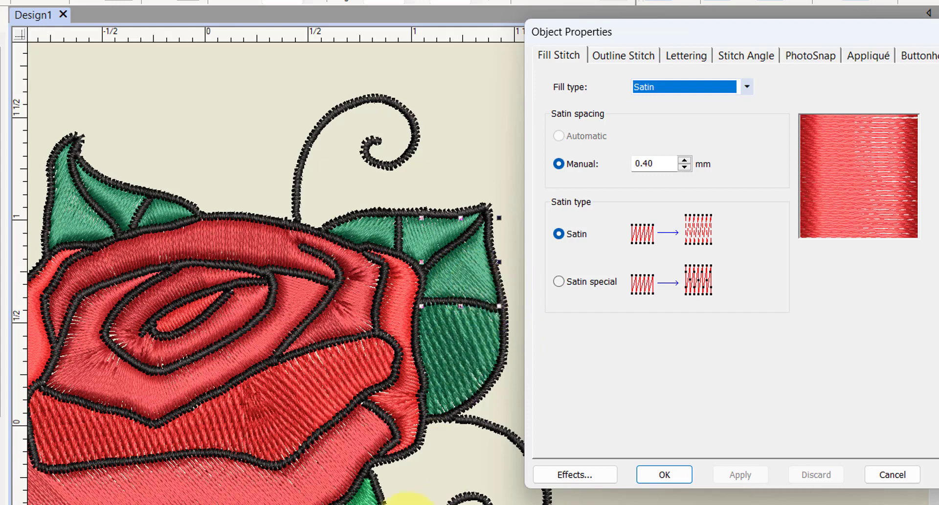
scroll(477, 274, up, 1)
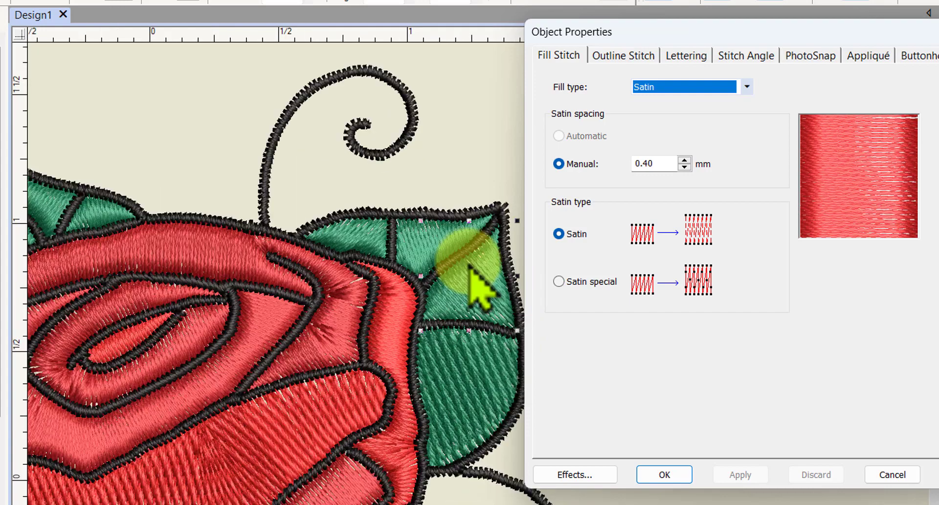
scroll(485, 302, up, 1)
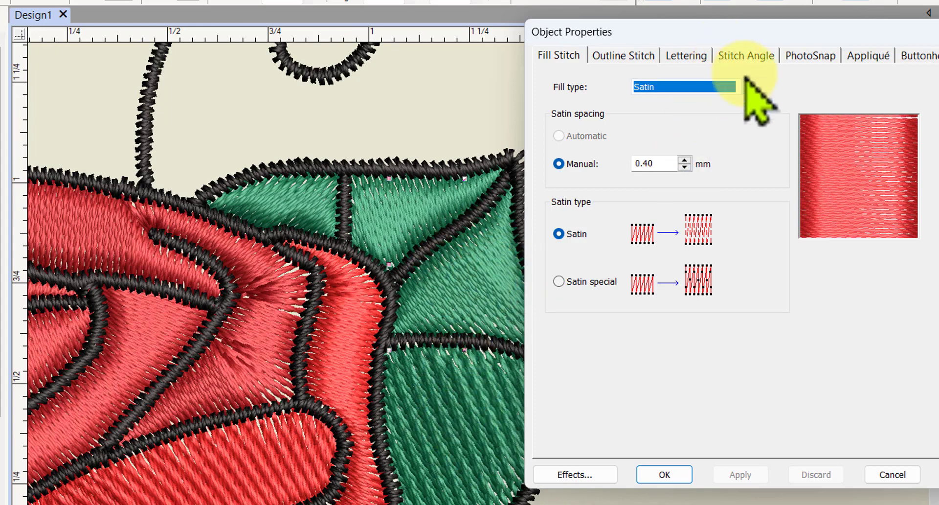
click(747, 86)
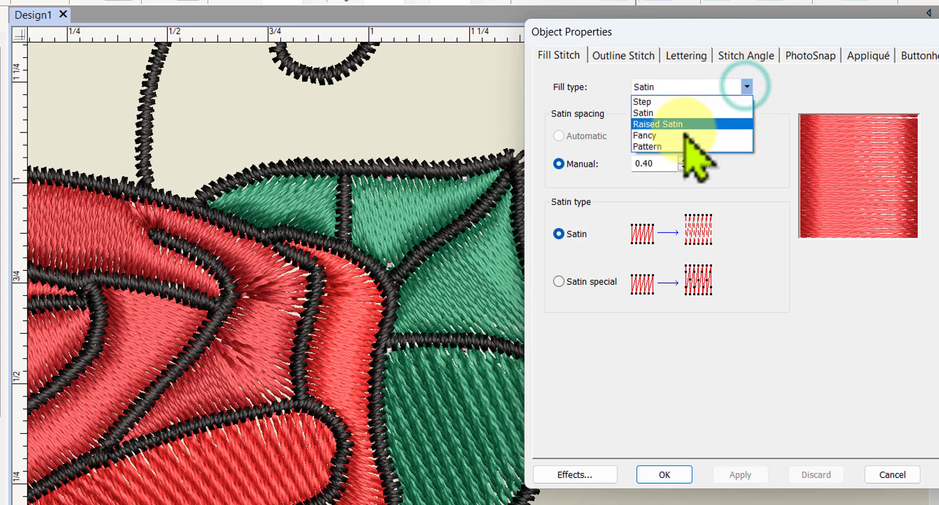
click(663, 102)
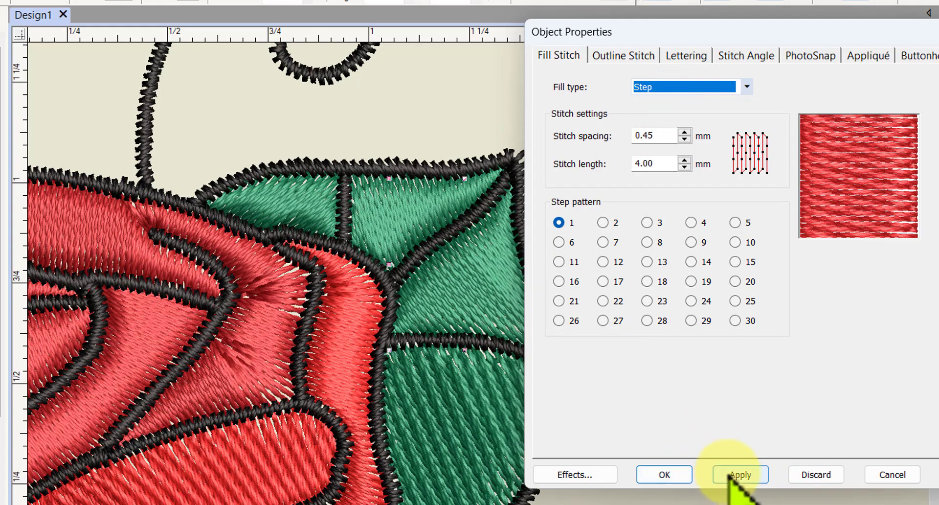
click(665, 475)
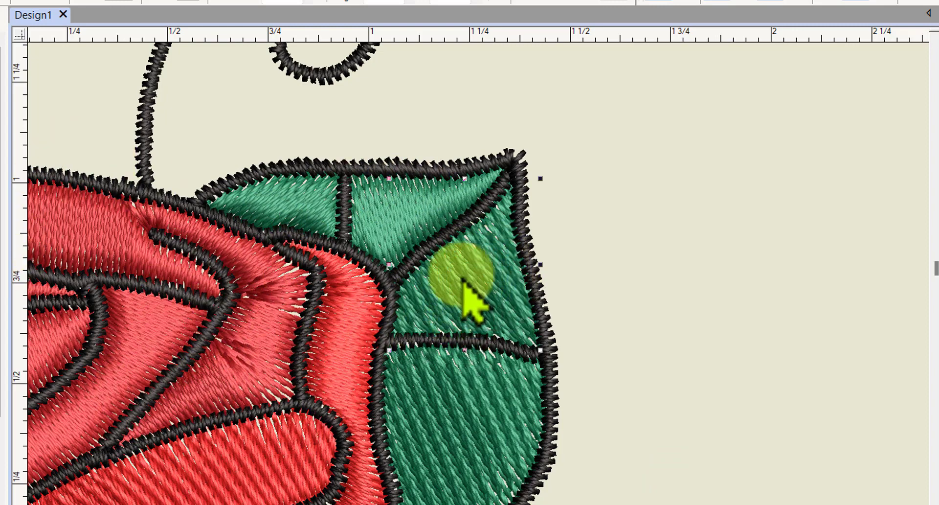
Undo the leaf's fill change and the auto-digitizing, and bring back the rose artwork in view as the only, selected object.
scroll(352, 310, down, 5)
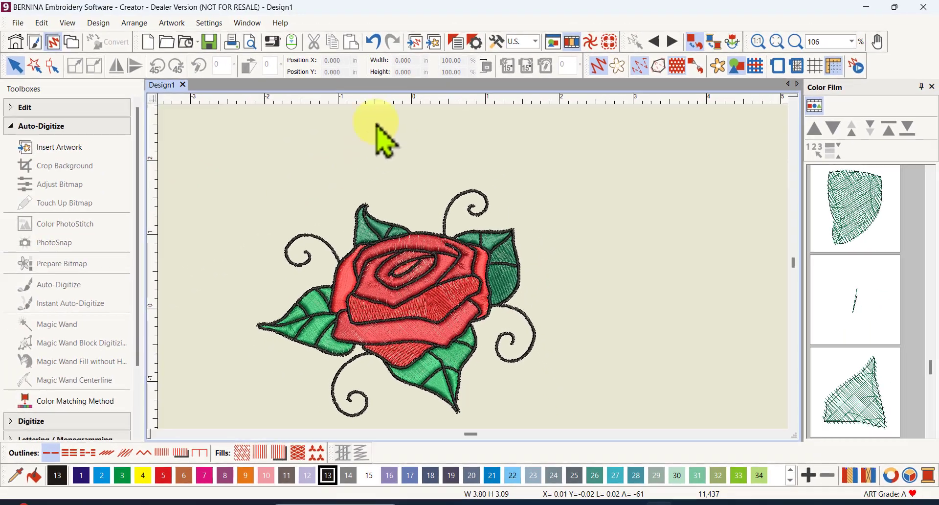
click(375, 42)
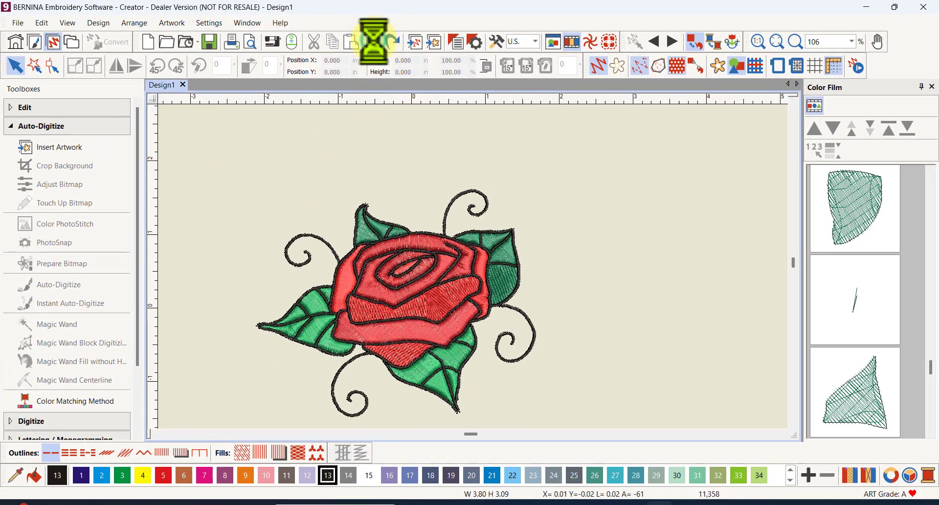
click(375, 43)
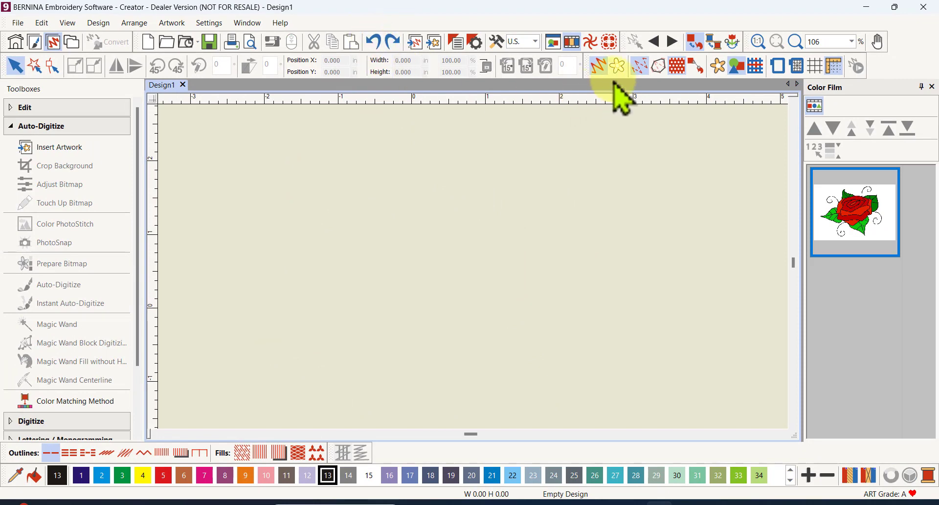
click(717, 67)
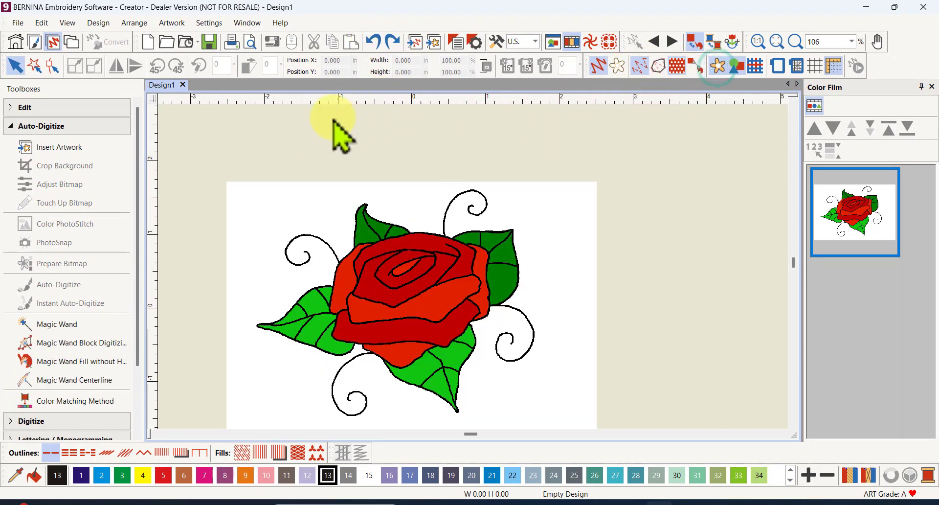
scroll(478, 278, up, 5)
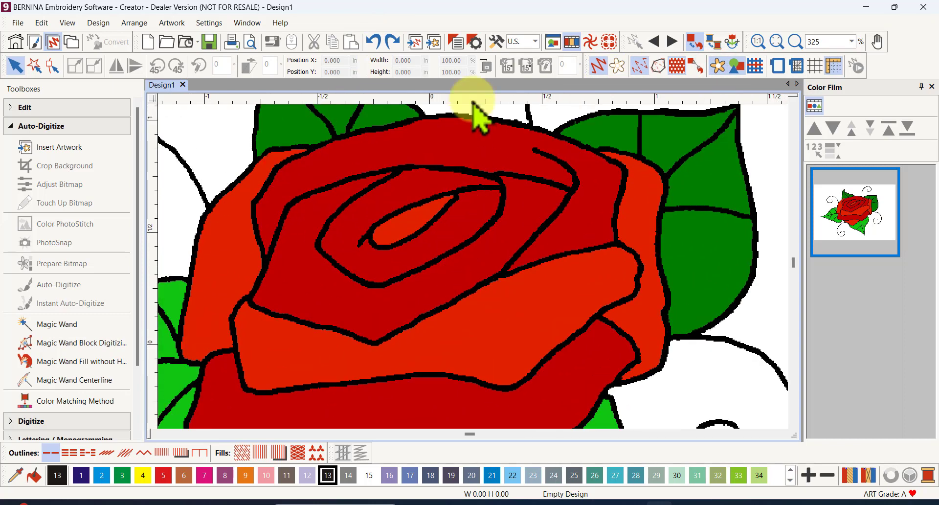
click(377, 43)
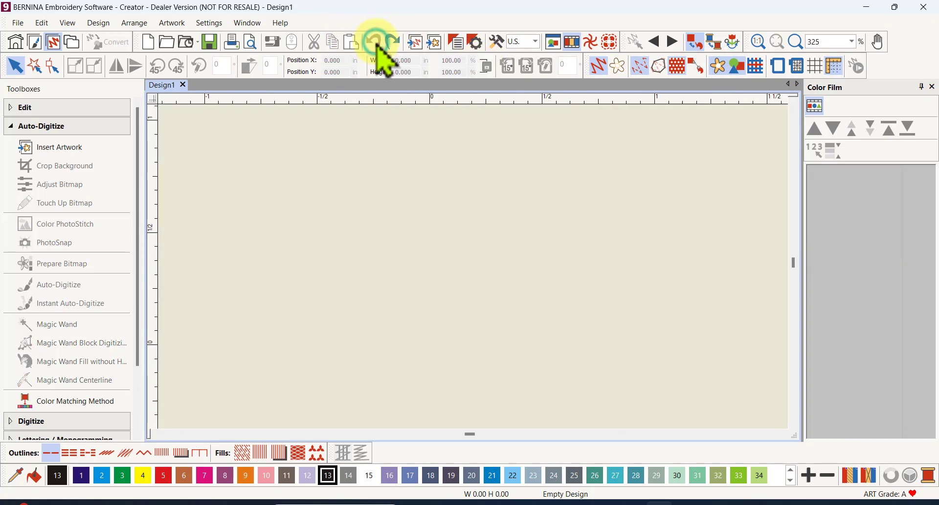
click(392, 41)
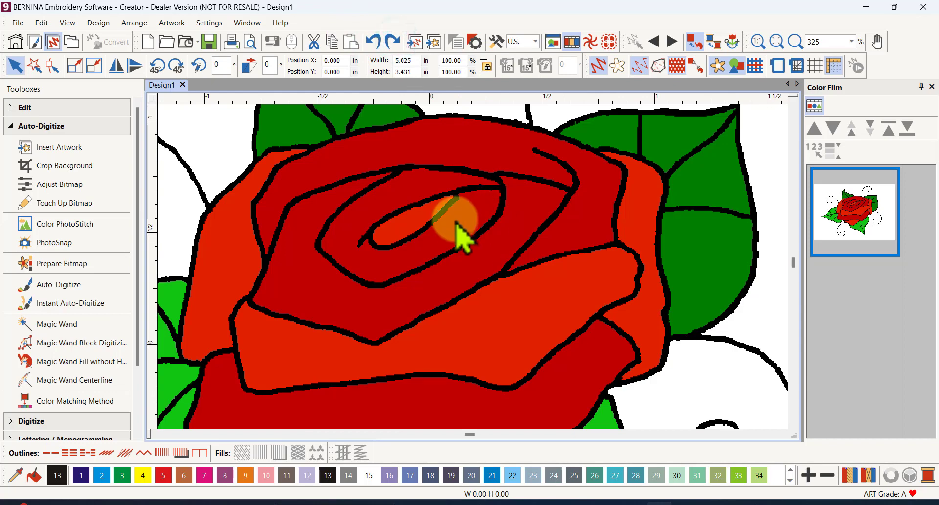
scroll(467, 264, down, 3)
scroll(455, 304, down, 1)
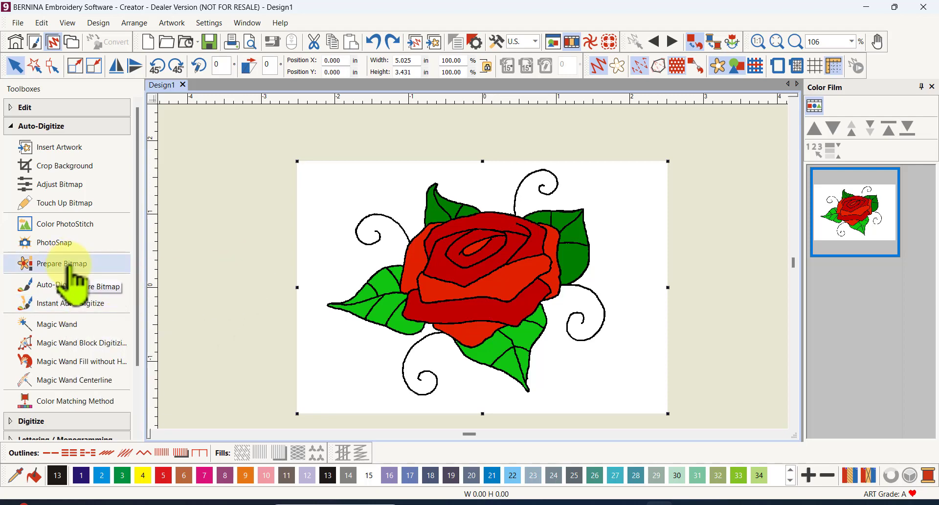
Instantly auto-digitize the rose artwork and examine the stitches with the bitmap hidden, switching stitch display off and on before showing the bitmap again.
click(78, 304)
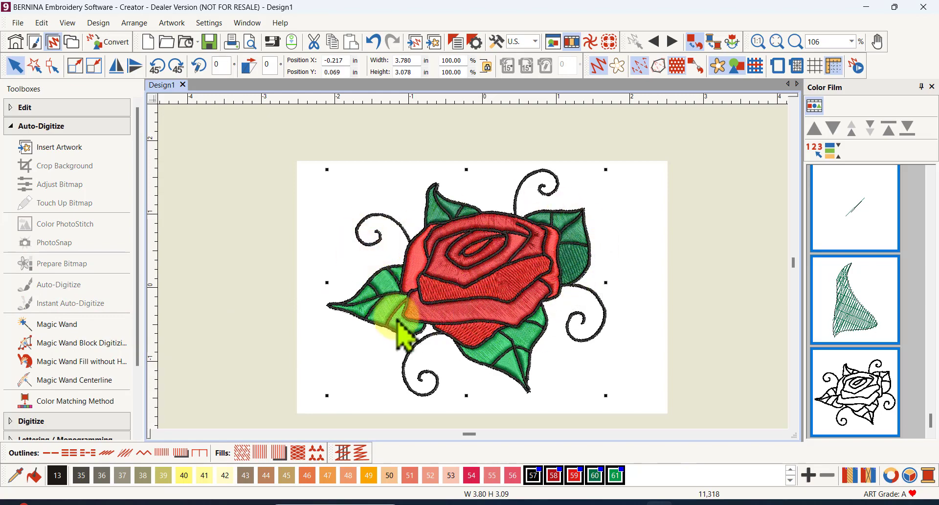
scroll(499, 297, up, 4)
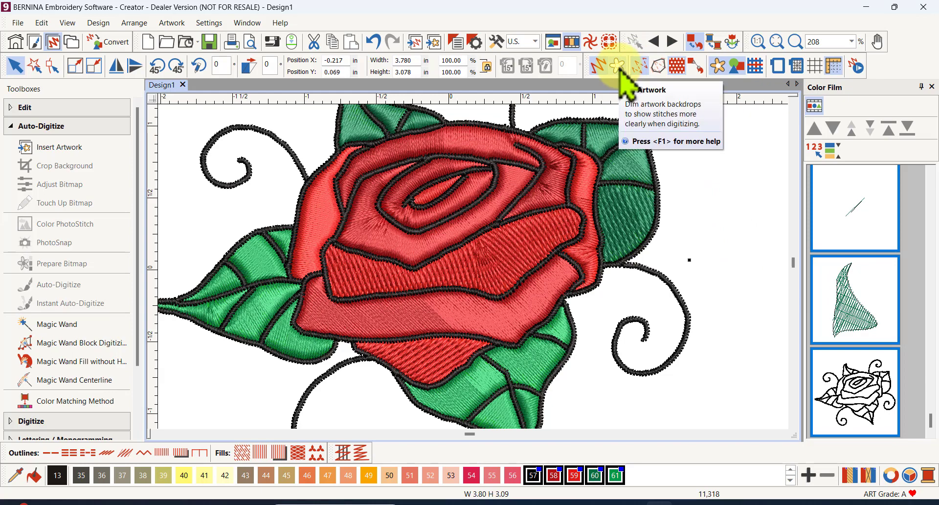
click(715, 66)
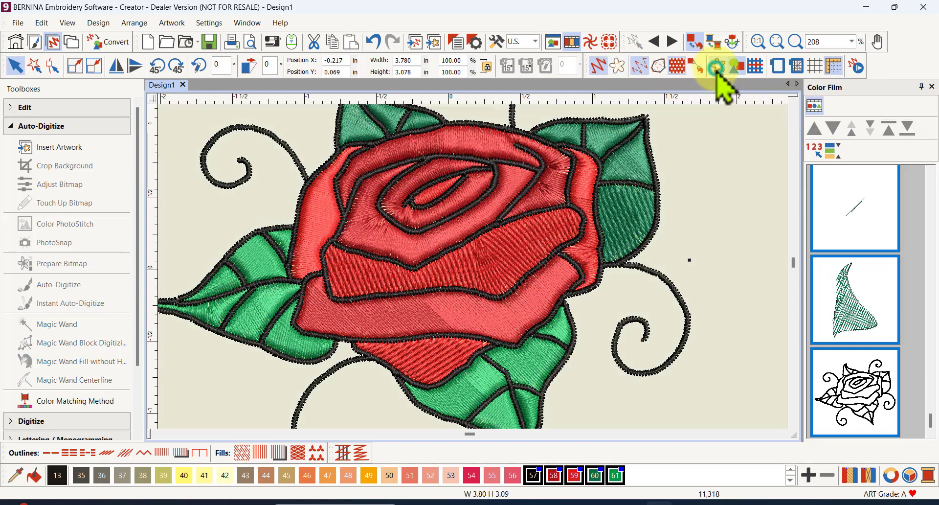
click(598, 66)
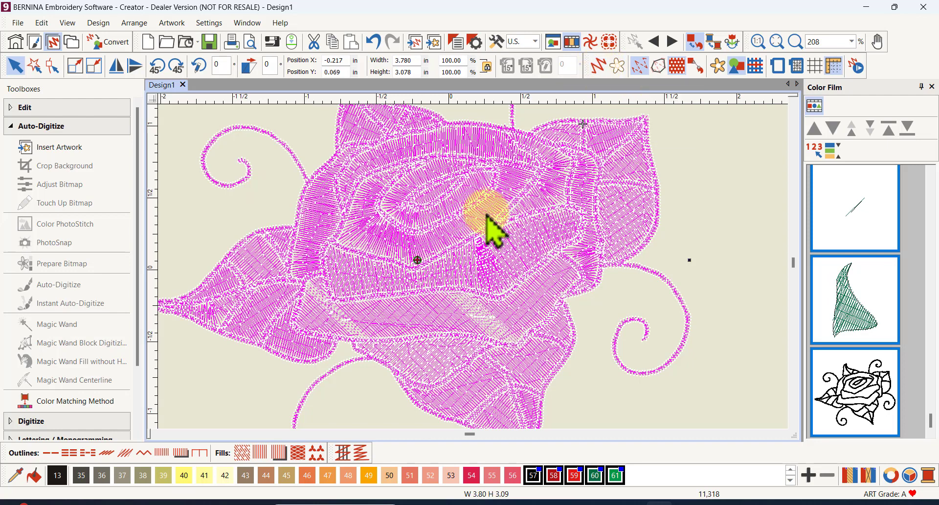
click(599, 67)
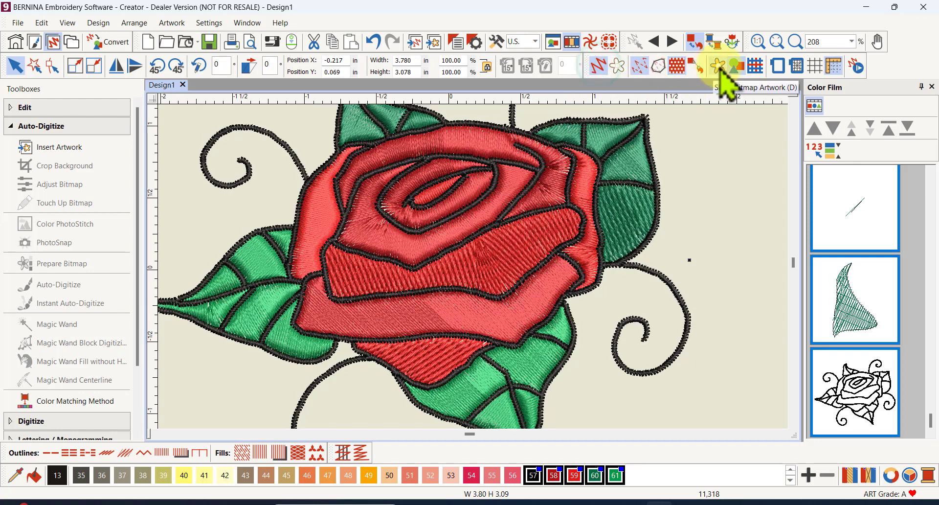
click(720, 69)
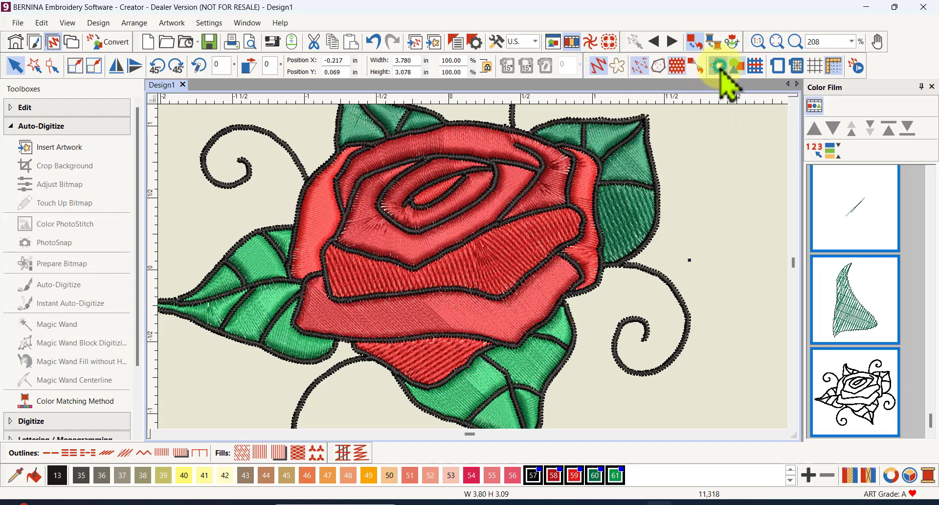
Undo the instant auto-digitizing and bring back the rose artwork as the selected object, fitted to the view.
scroll(270, 244, down, 4)
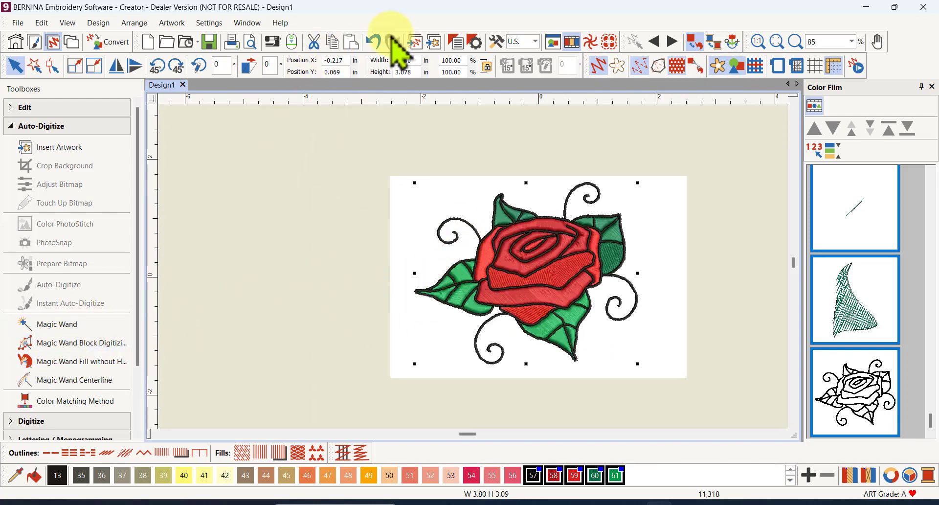
click(375, 42)
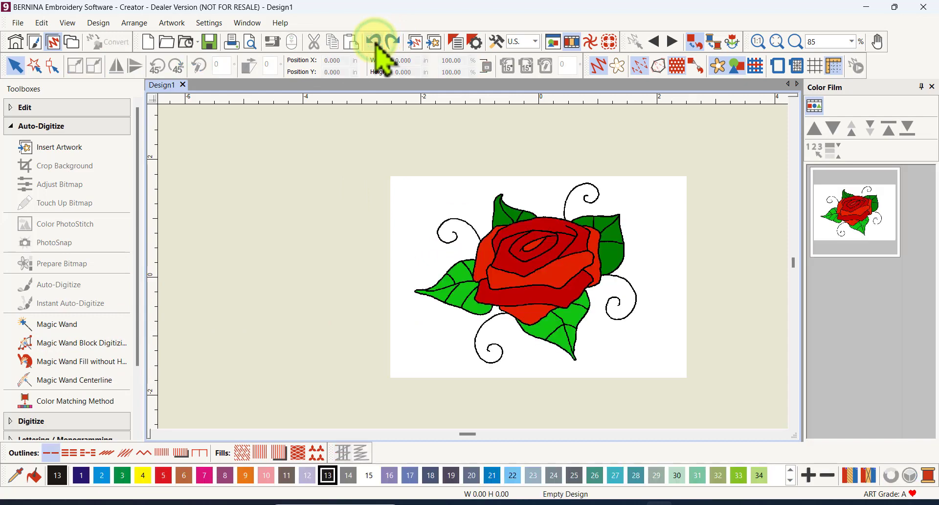
click(375, 42)
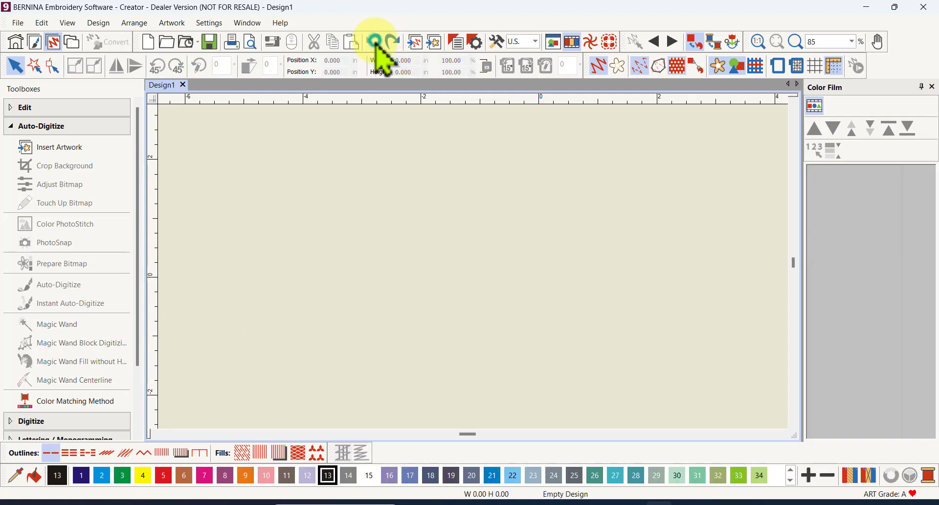
click(391, 42)
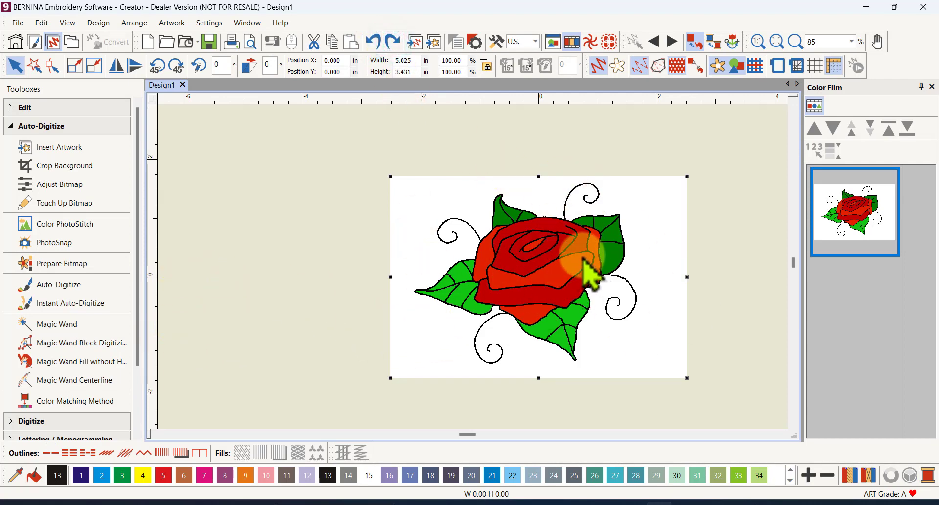
scroll(584, 260, up, 1)
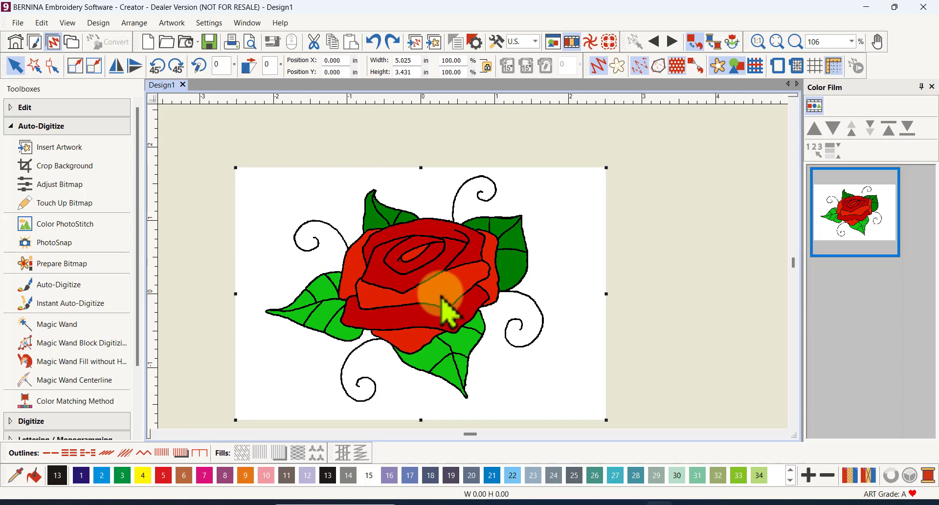
click(775, 42)
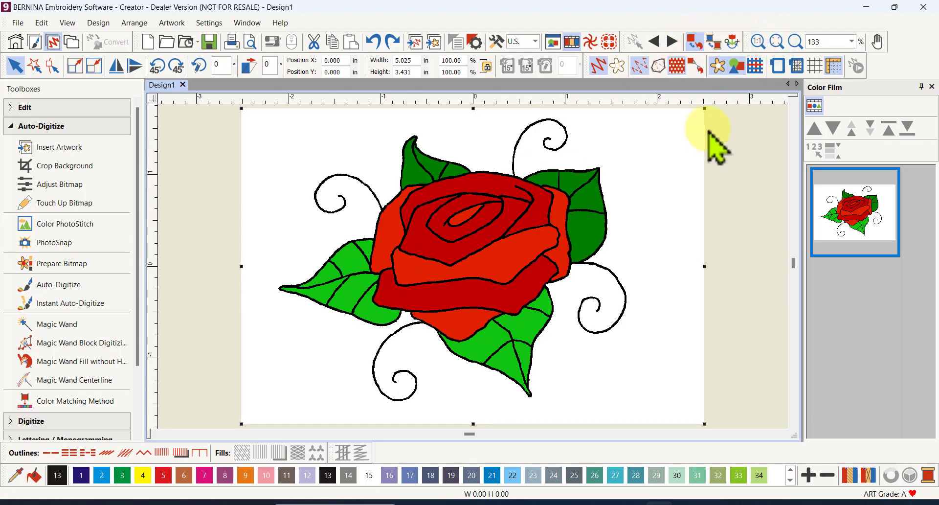
Using Magic Wand, accept the prepared six-color rose1-color.bmp and fill the orange-red petal across the middle of the rose.
click(72, 324)
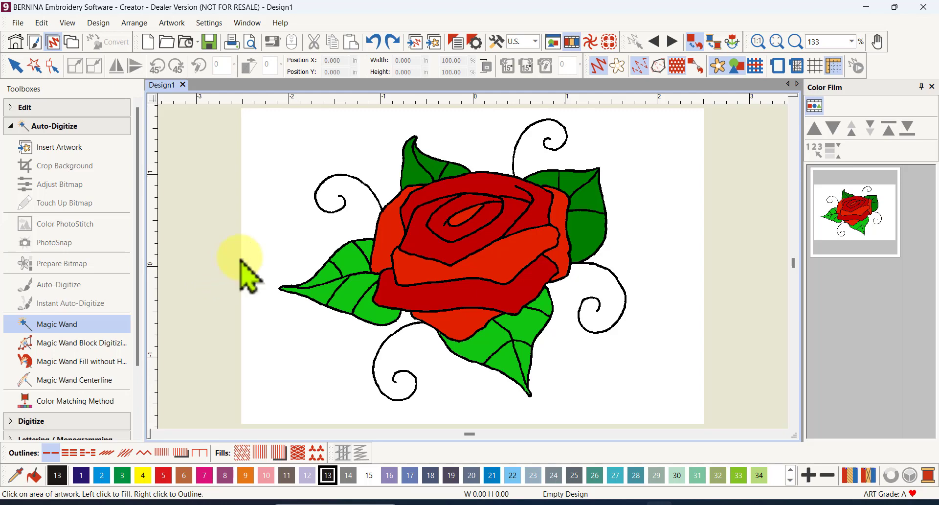
click(296, 227)
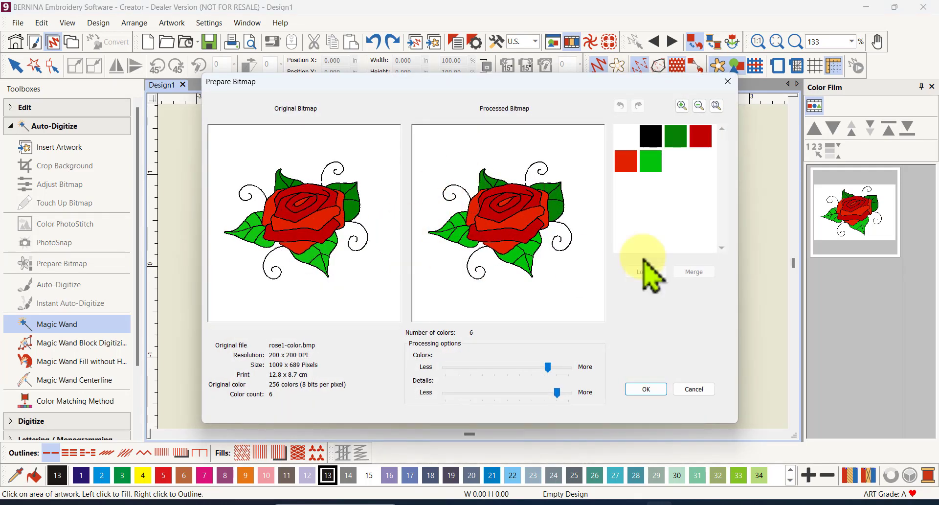
click(647, 389)
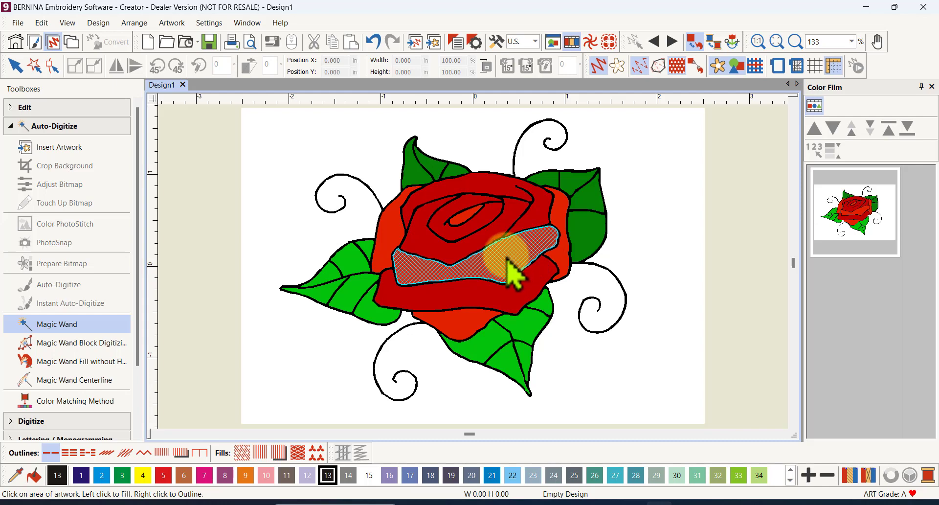
scroll(507, 259, up, 5)
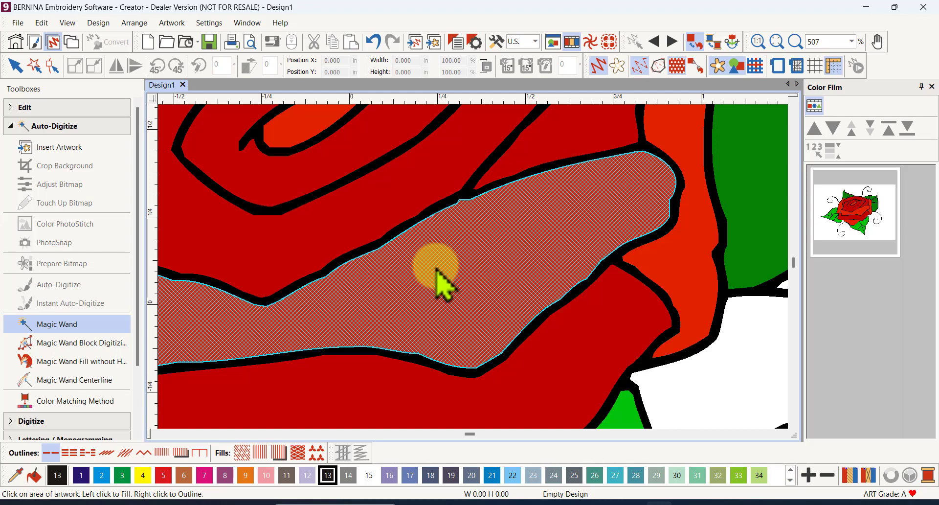
scroll(437, 271, down, 5)
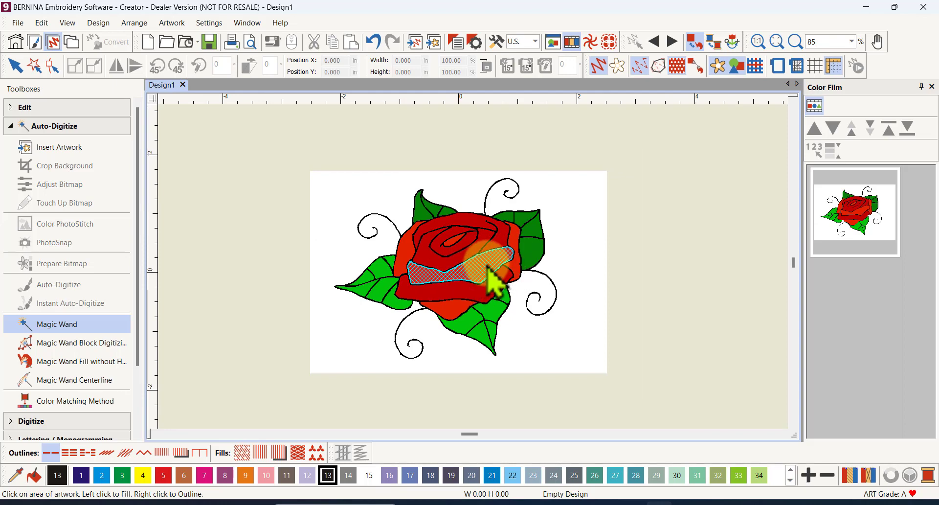
click(482, 267)
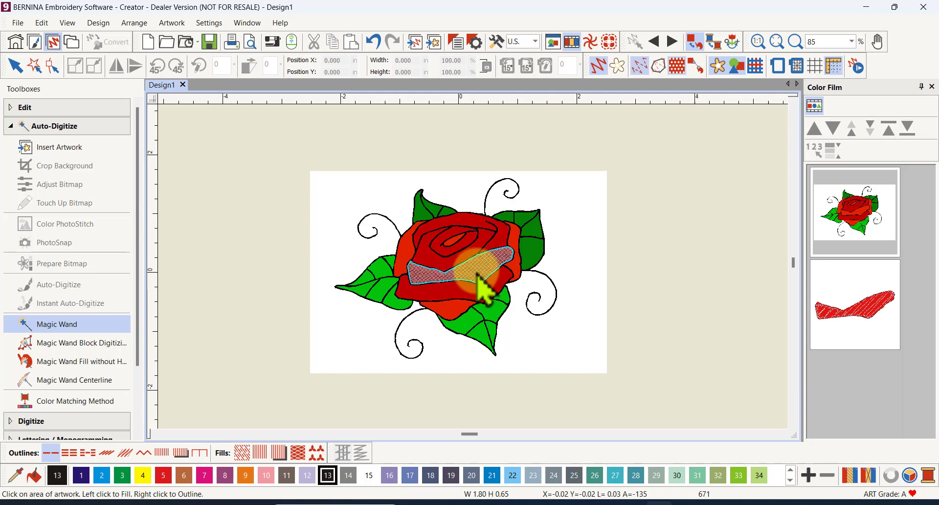
scroll(476, 273, up, 3)
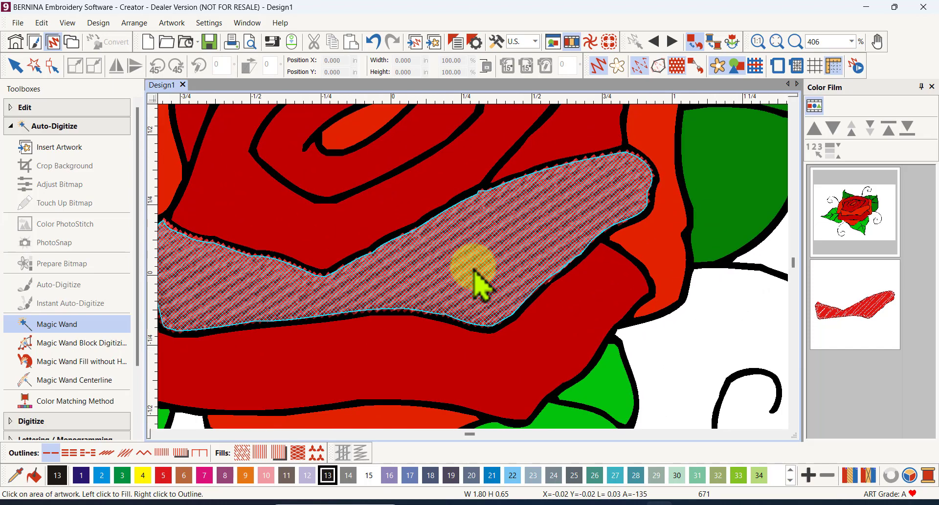
Fill the lower dark red, right-hand orange-red and upper dark red petals, plus two sections of the upper-right leaf, with Magic Wand.
scroll(476, 274, down, 2)
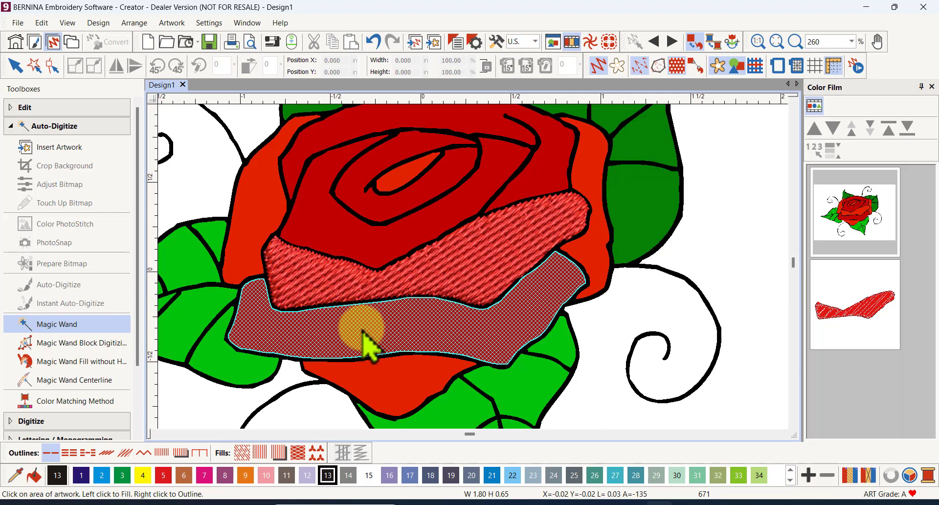
click(361, 327)
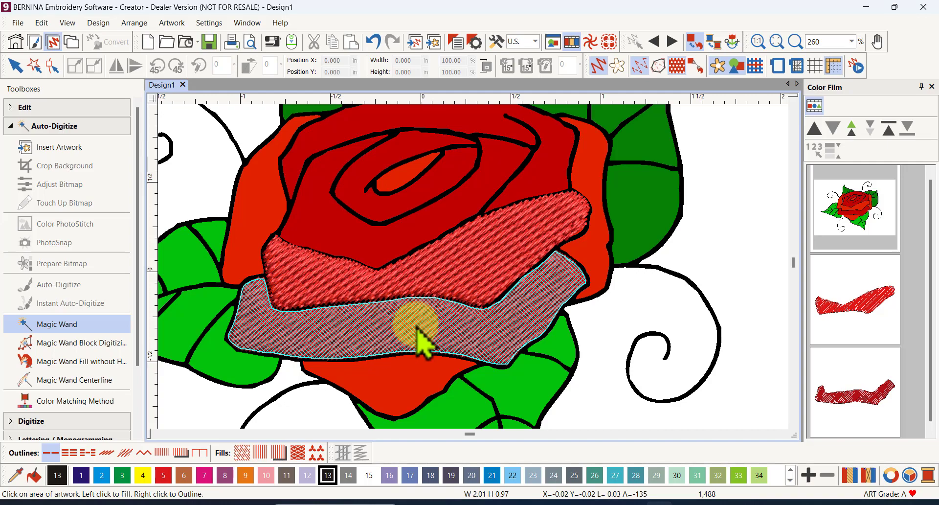
click(595, 253)
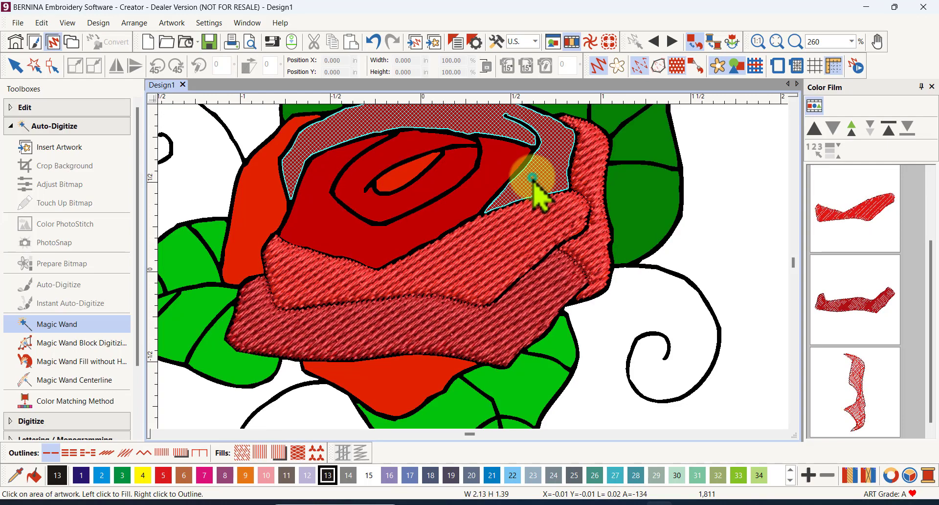
click(533, 178)
click(647, 202)
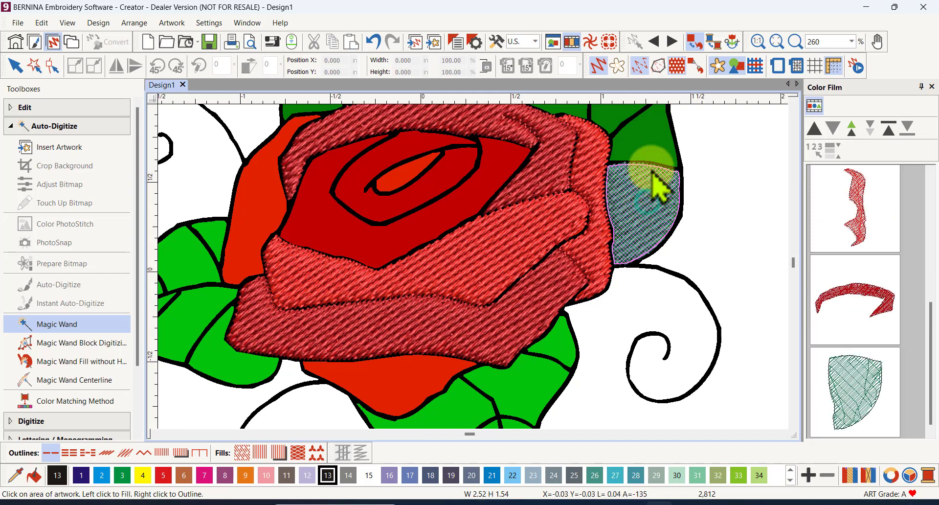
click(644, 141)
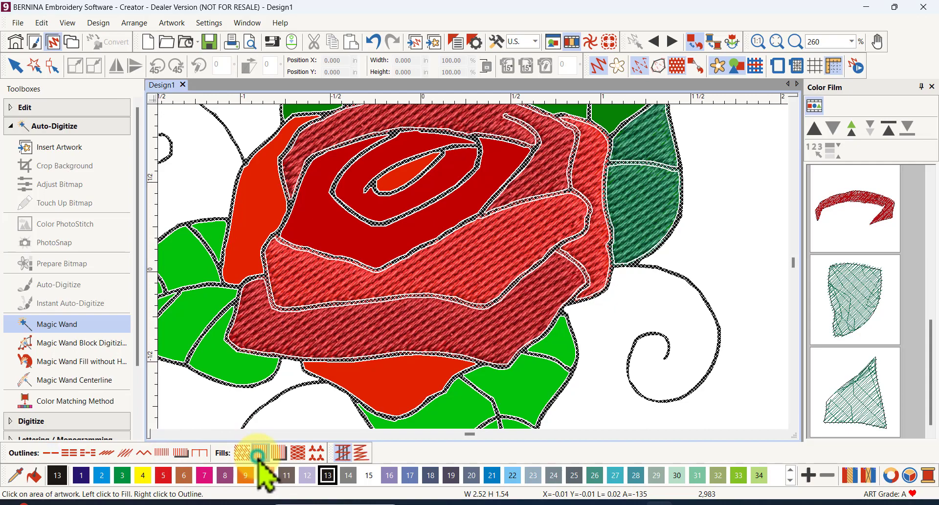
Change the fill type to Satin and use Magic Wand on the rose's small center and the lower section of the upper-right leaf.
click(399, 183)
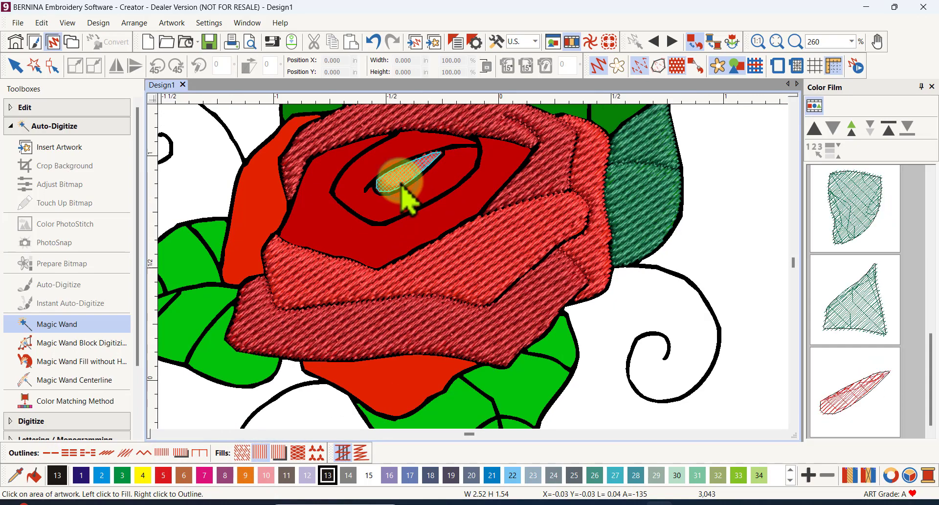
scroll(401, 185, up, 5)
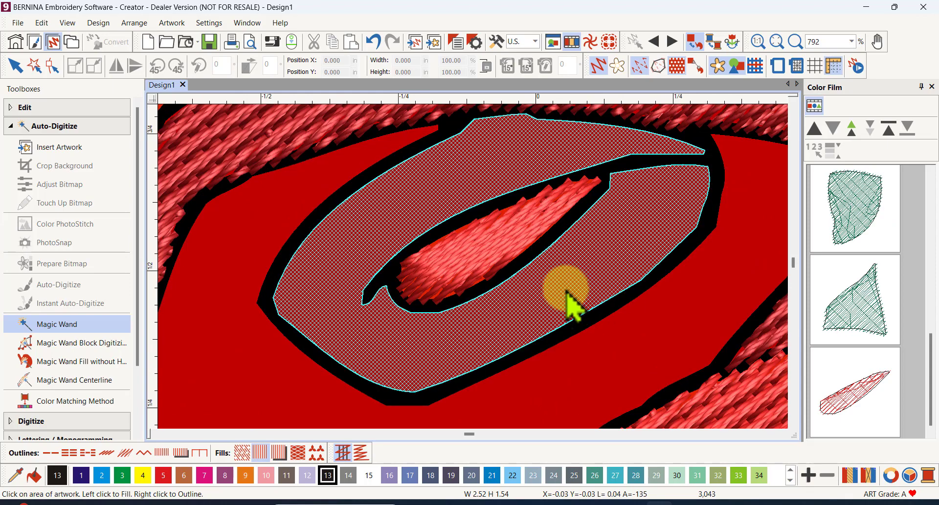
scroll(568, 299, down, 6)
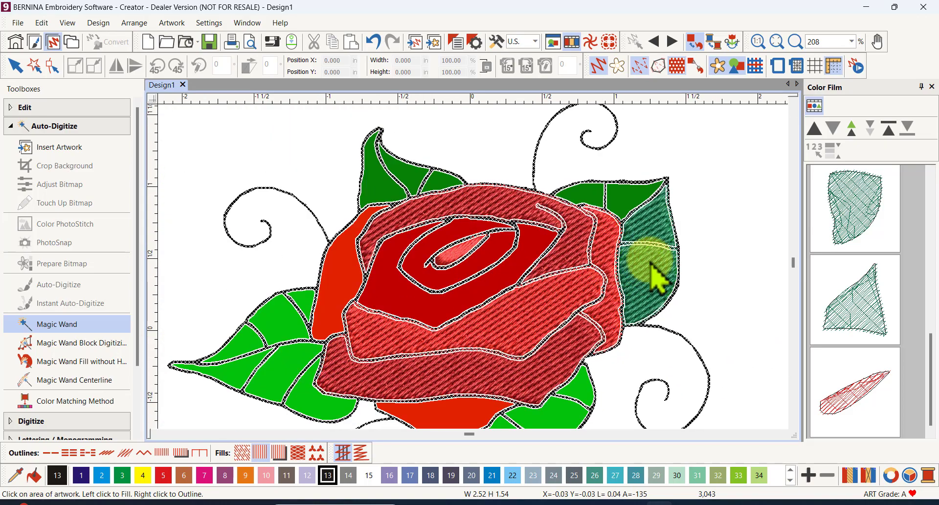
click(648, 276)
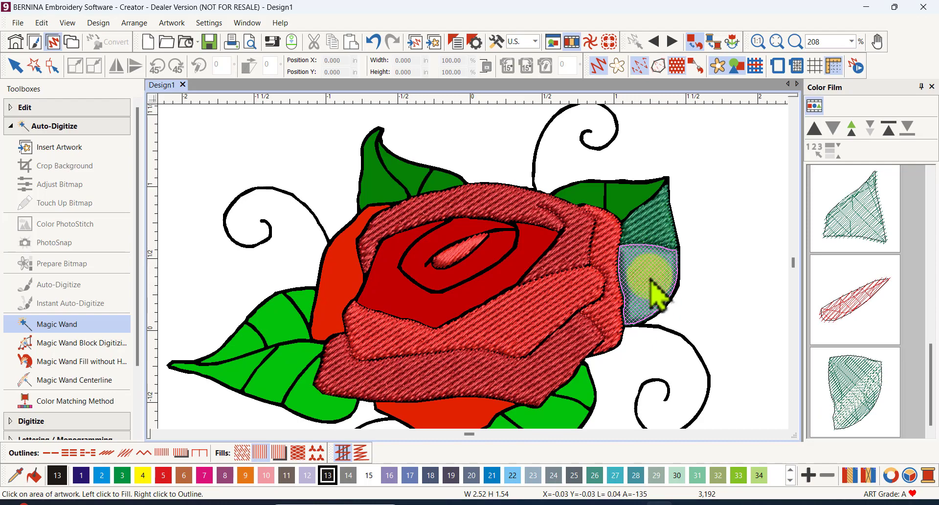
scroll(648, 279, up, 5)
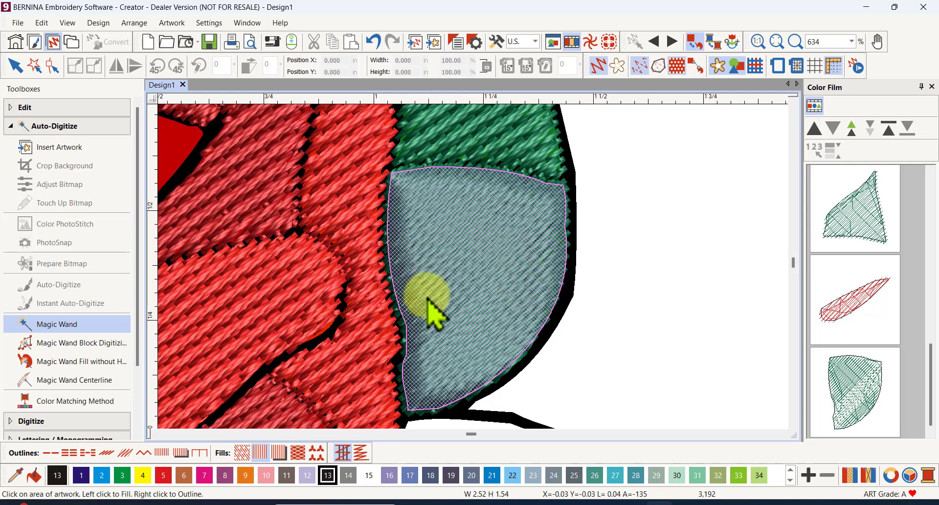
scroll(321, 279, down, 3)
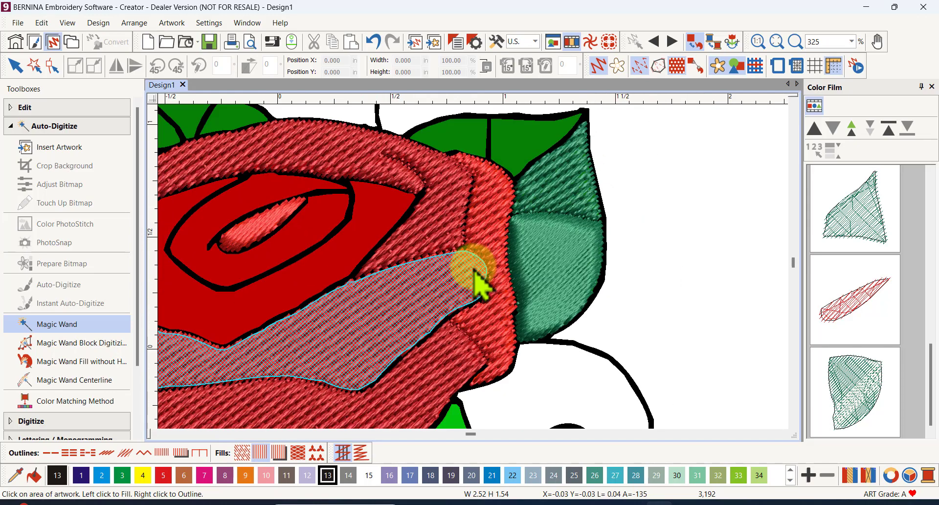
Fill the rose's connected black outlines and curls with Magic Wand, and examine the stitching on the upper-left curl.
scroll(388, 293, down, 1)
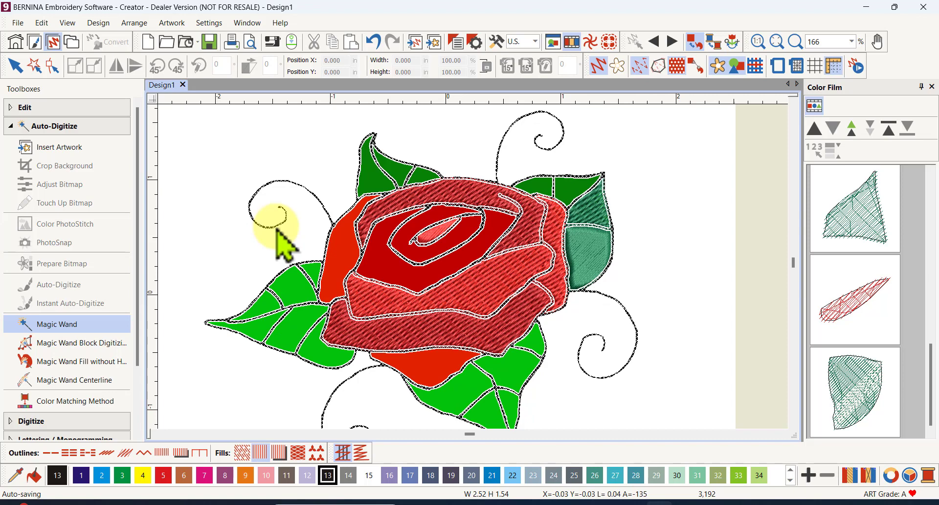
click(277, 225)
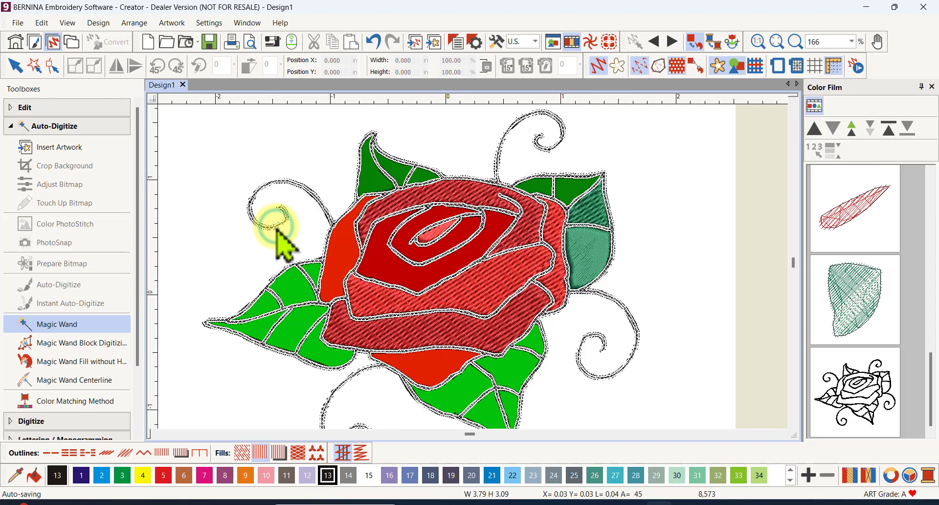
scroll(478, 279, up, 8)
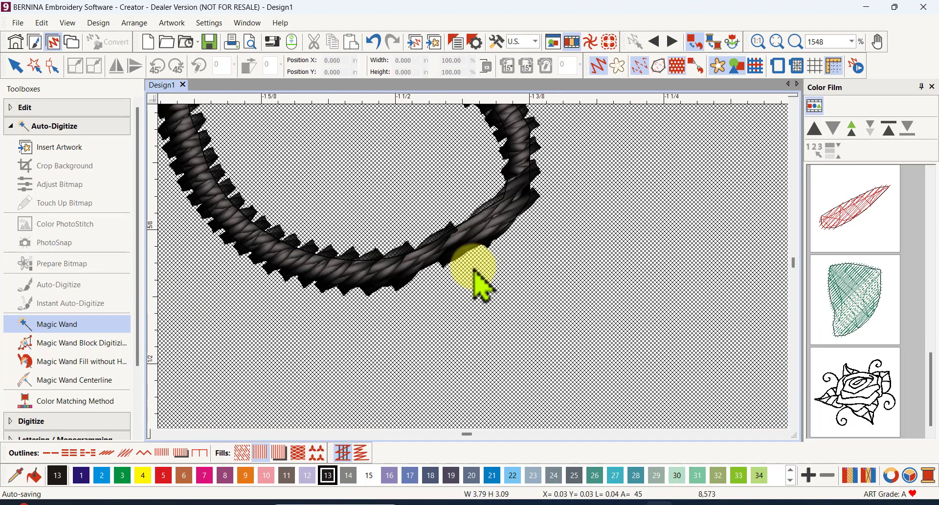
scroll(484, 271, down, 2)
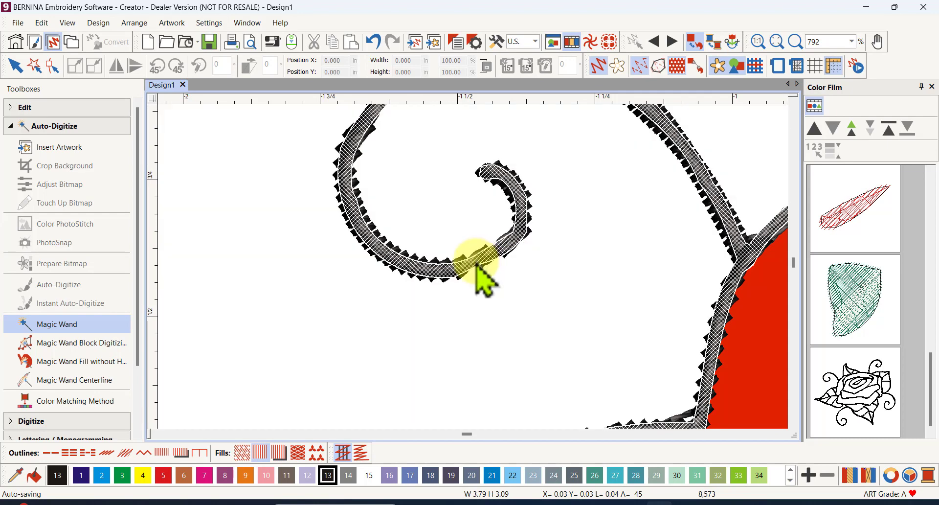
scroll(477, 267, down, 2)
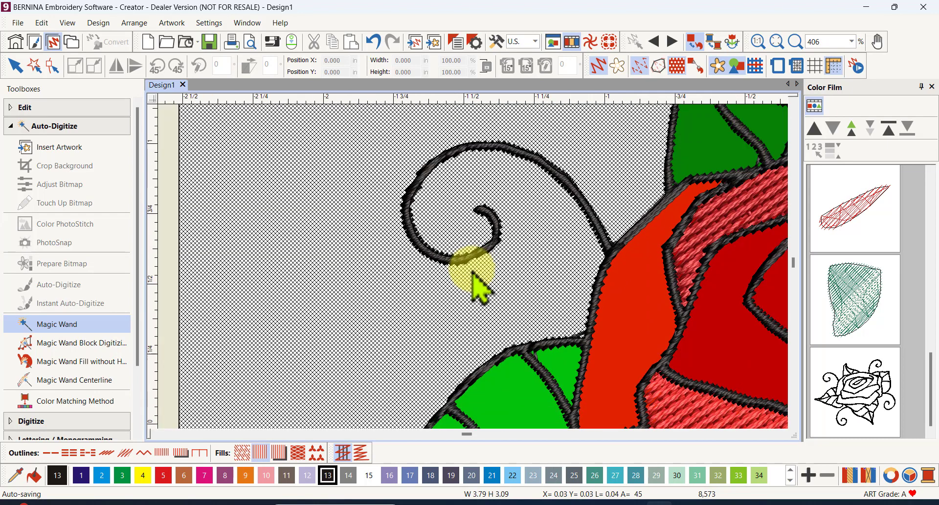
Undo the last outline digitizing, set the outline type to Satin, redigitize the rose's black outlines with Magic Wand, and examine the upper-left curl.
scroll(473, 273, down, 1)
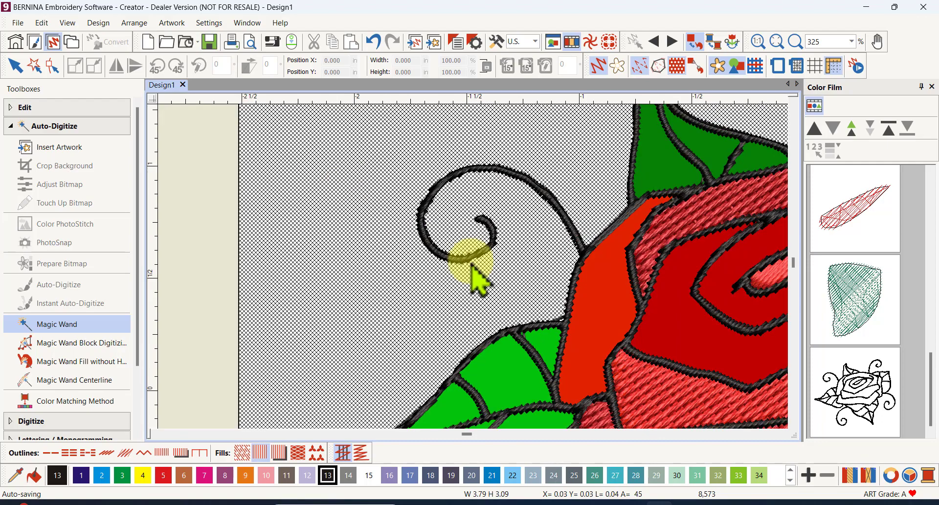
click(373, 43)
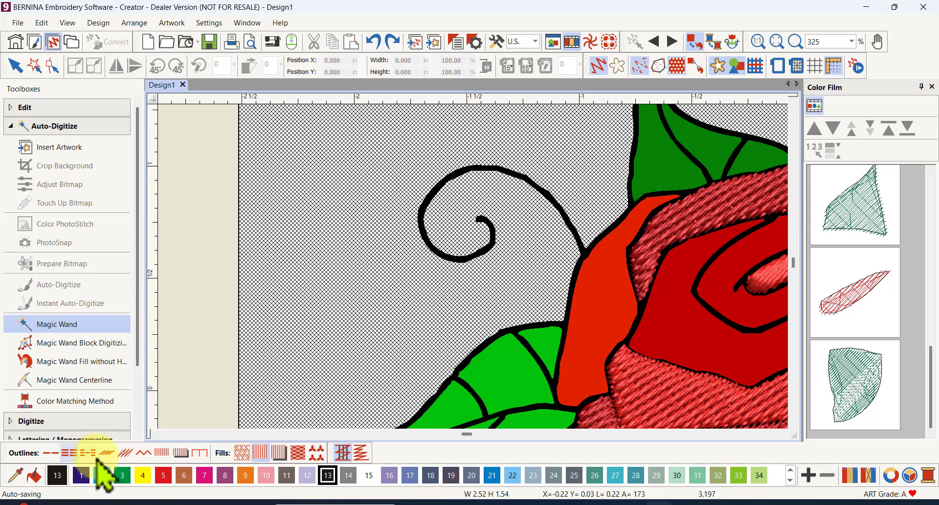
click(162, 453)
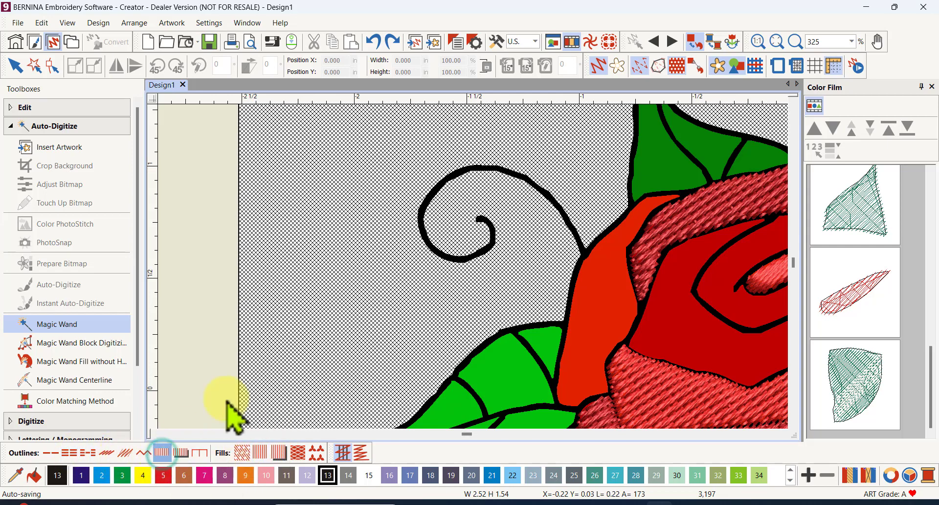
click(419, 224)
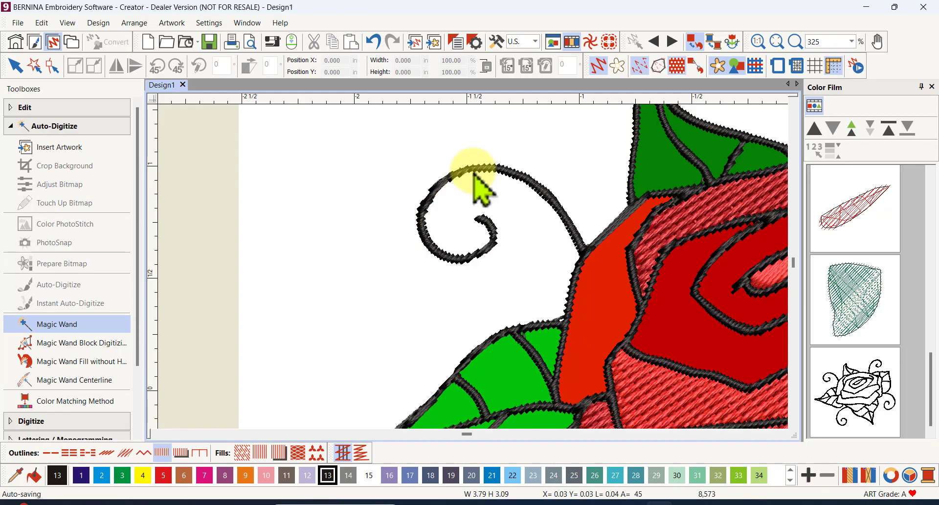
scroll(472, 270, up, 4)
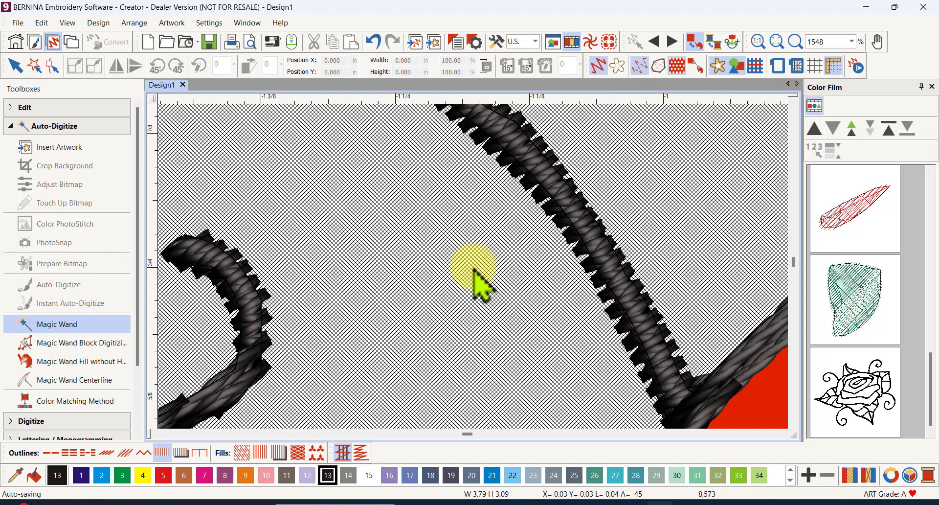
scroll(472, 270, down, 2)
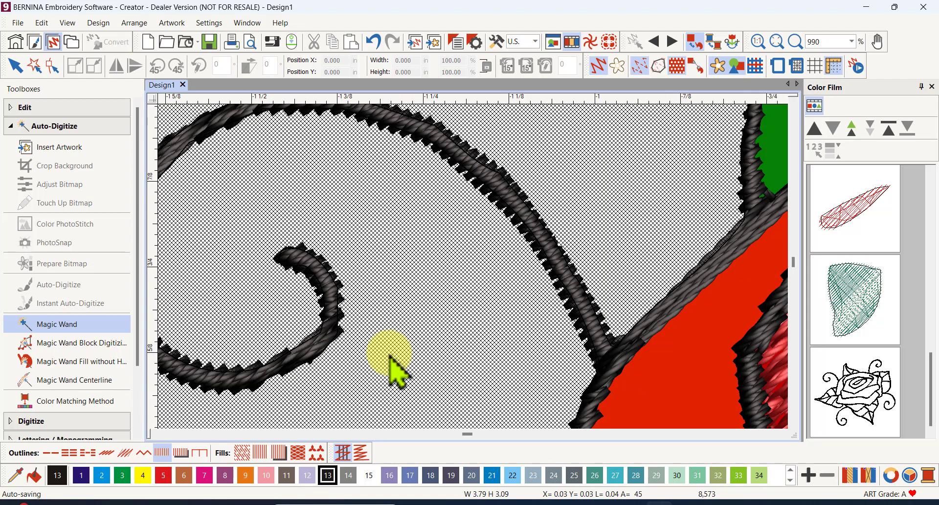
scroll(477, 279, down, 3)
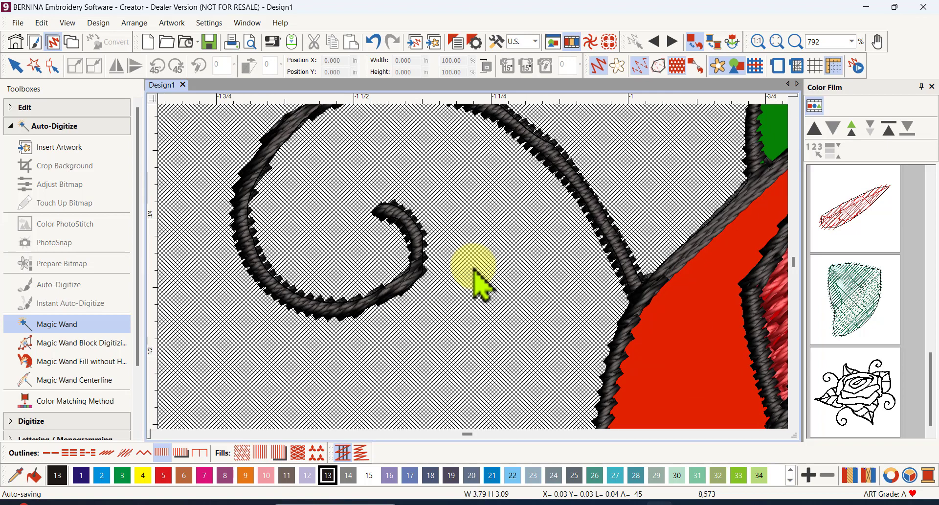
scroll(472, 274, down, 3)
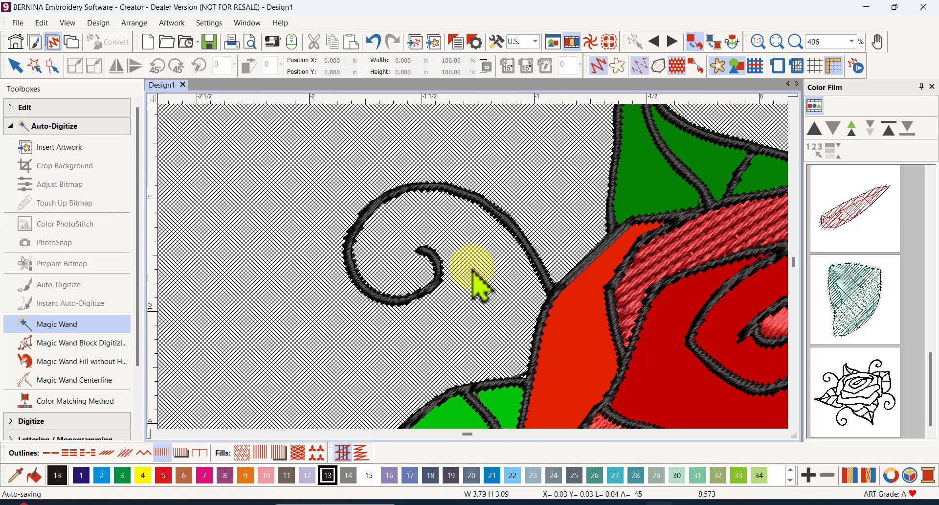
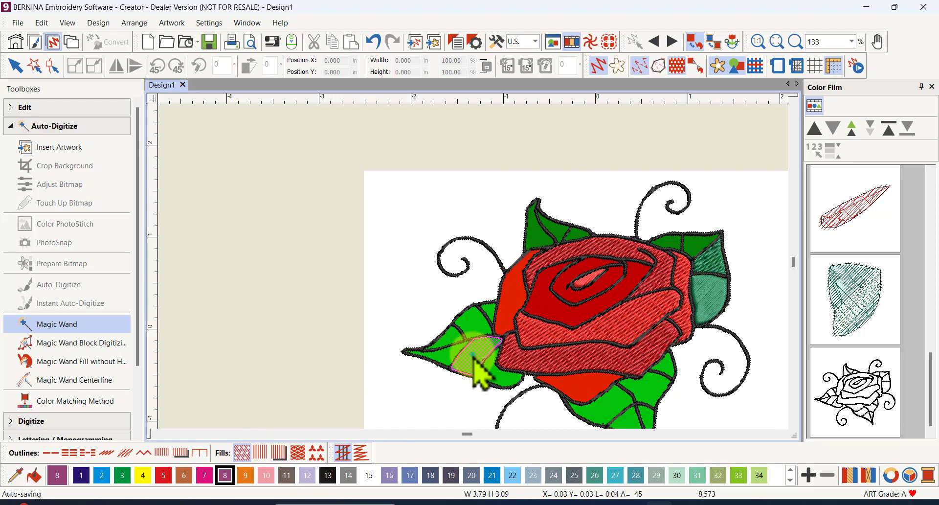
Fill the middle lower section of the lower-left leaf with Magic Wand using Step fill, and examine its stitching.
click(474, 359)
scroll(478, 364, up, 6)
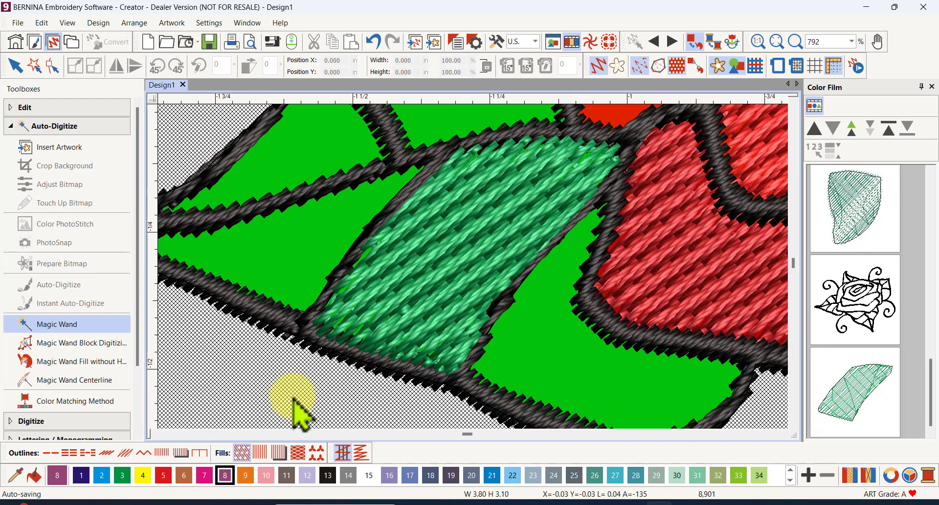
click(451, 279)
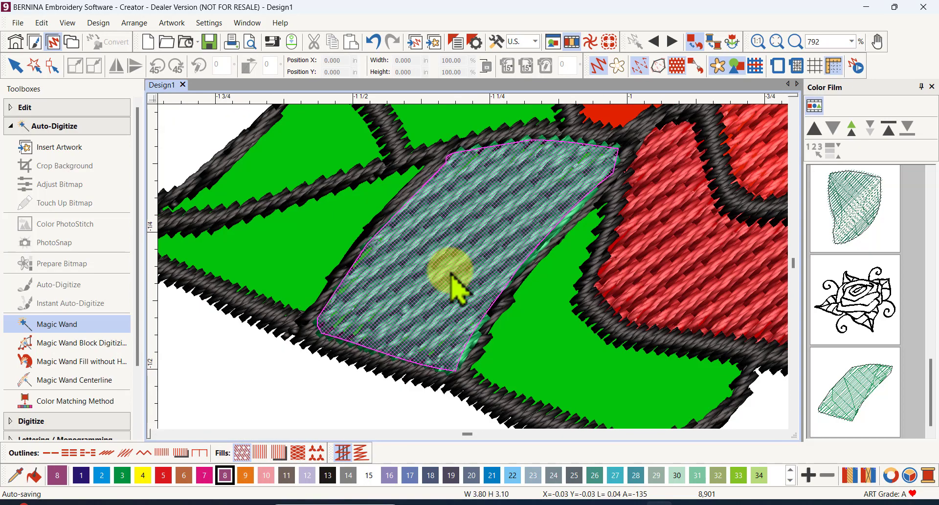
scroll(470, 279, down, 1)
scroll(477, 280, down, 6)
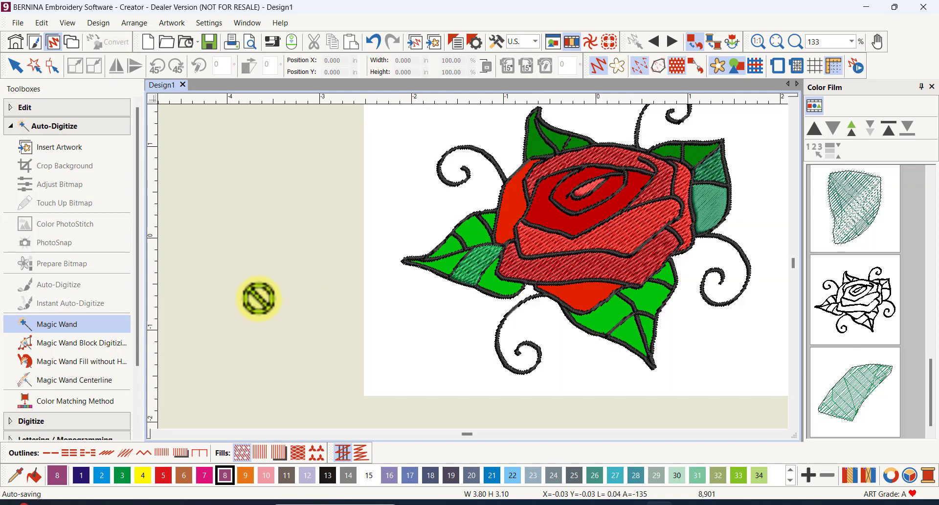
Undo all the Magic Wand objects back to an empty design, and restore only the inserted rose artwork.
click(374, 42)
click(375, 43)
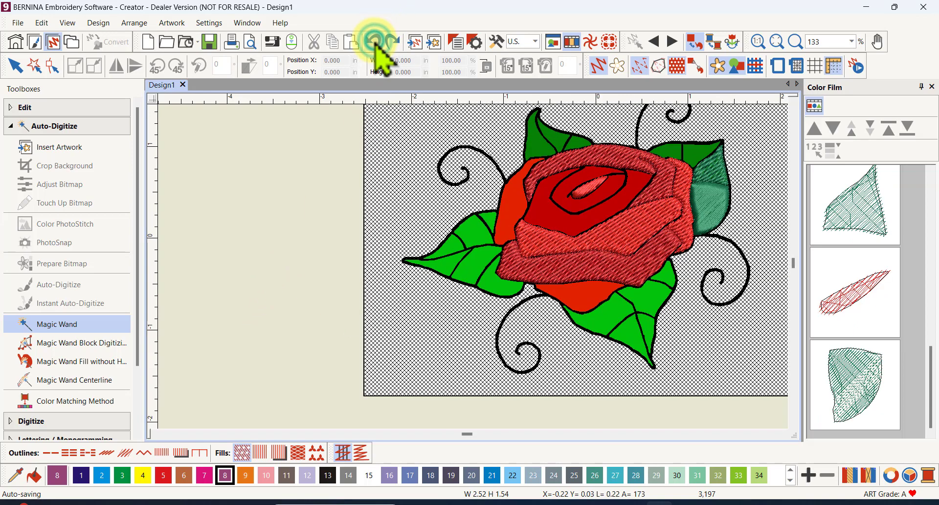
click(375, 42)
click(374, 42)
click(375, 42)
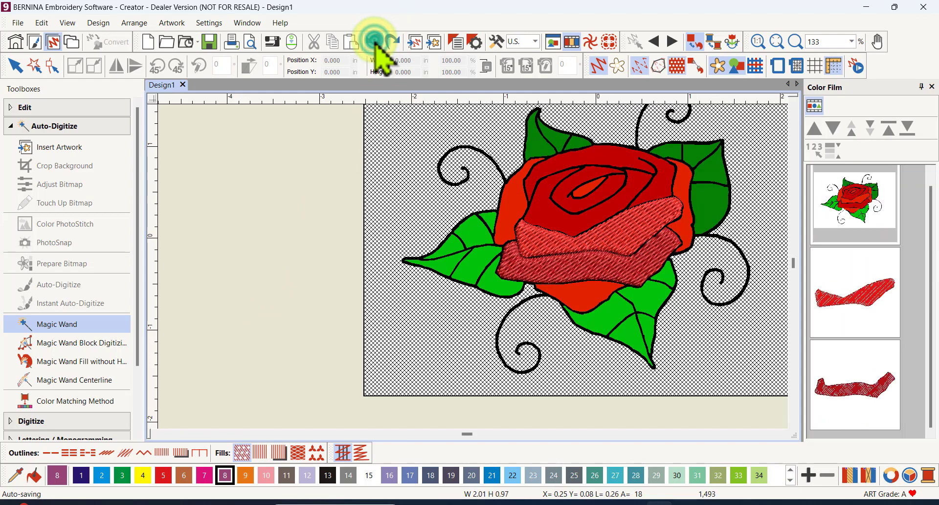
click(375, 43)
click(374, 42)
click(375, 43)
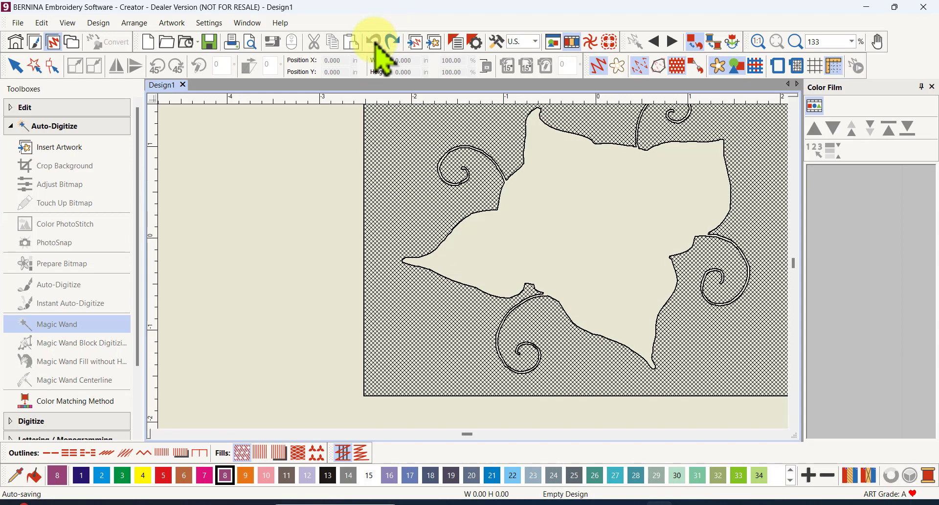
click(375, 42)
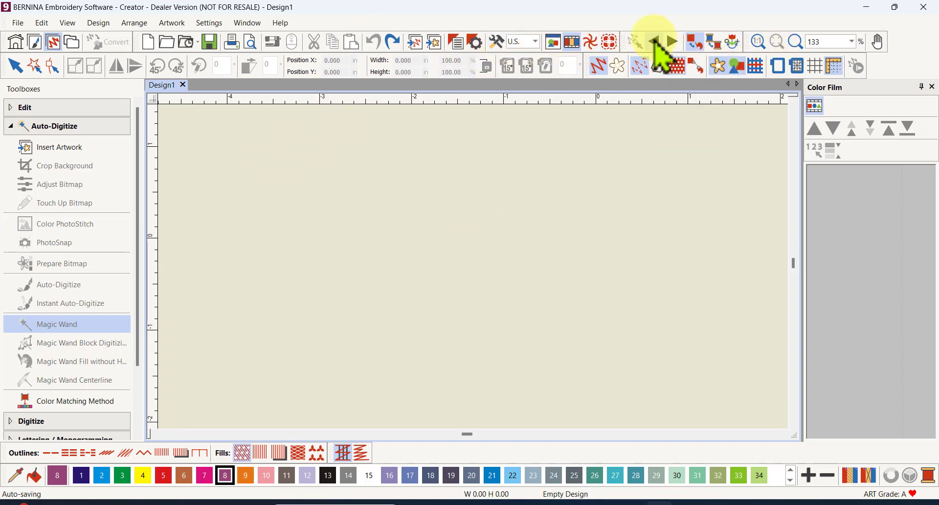
click(392, 42)
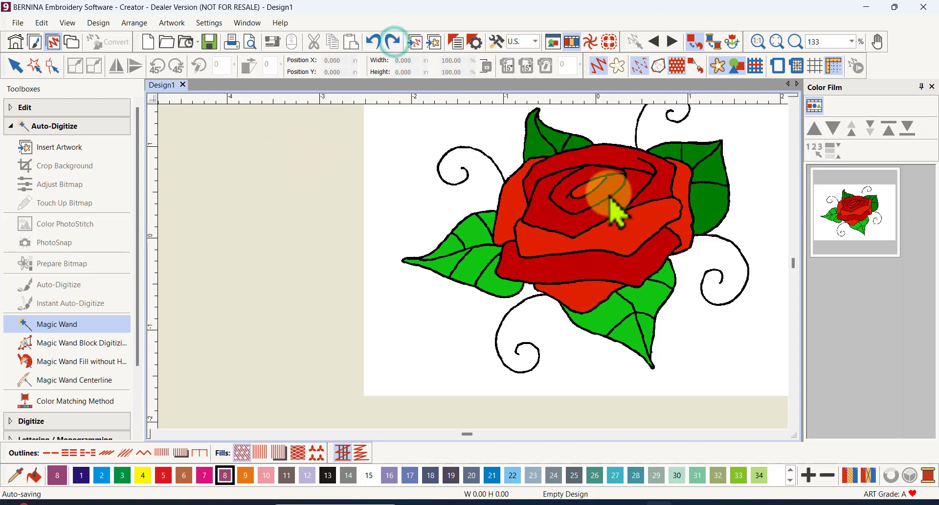
Start Magic Wand Block Digitizing on the rose artwork and accept the prepared six-color rose1-color.bmp.
click(870, 210)
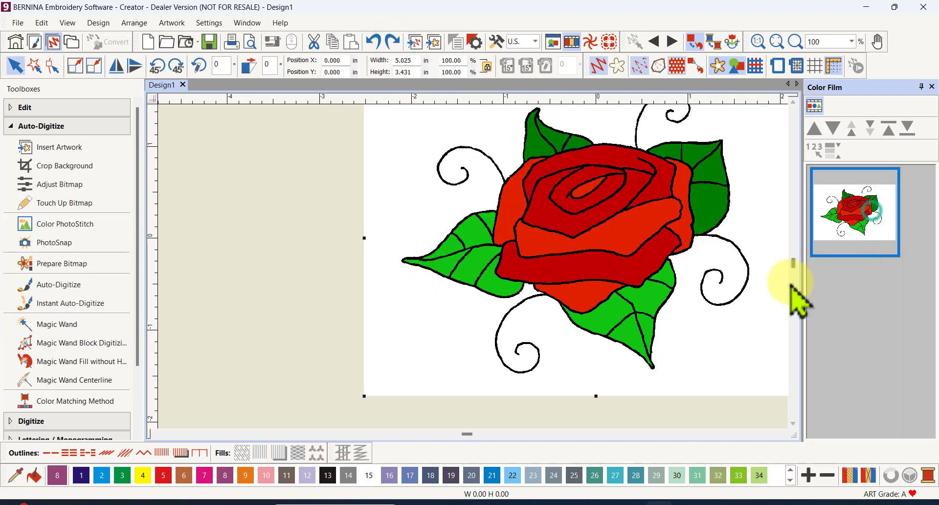
click(78, 344)
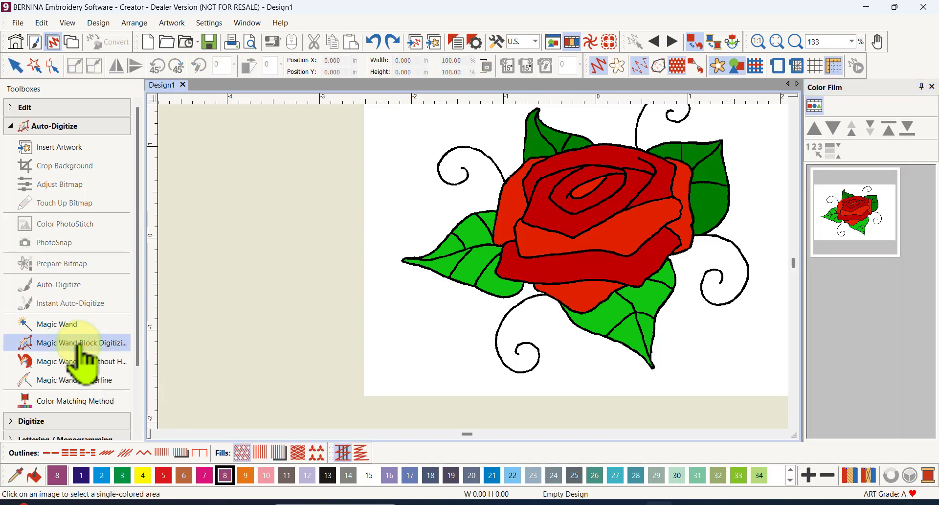
click(571, 188)
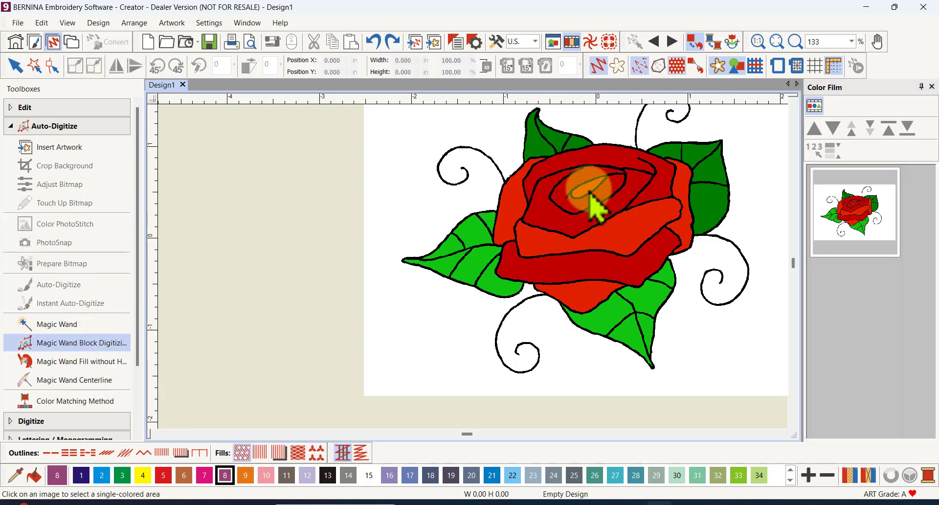
click(475, 192)
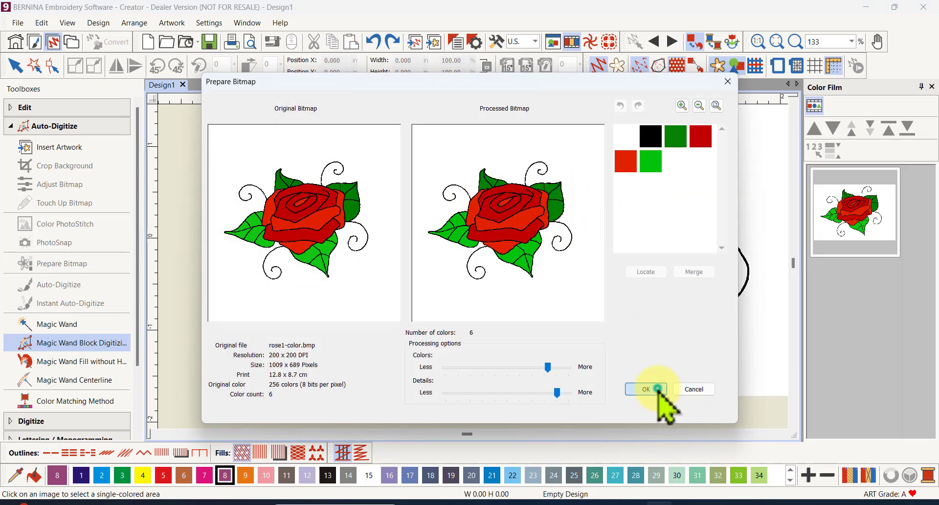
click(658, 389)
Block digitize the dark red ring that surrounds the rose's small orange-red center.
click(595, 187)
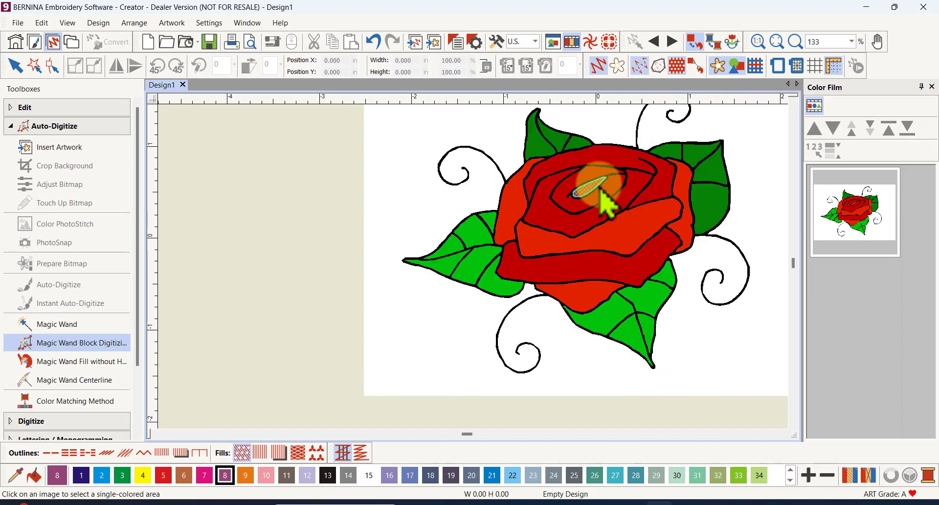
scroll(601, 198, up, 8)
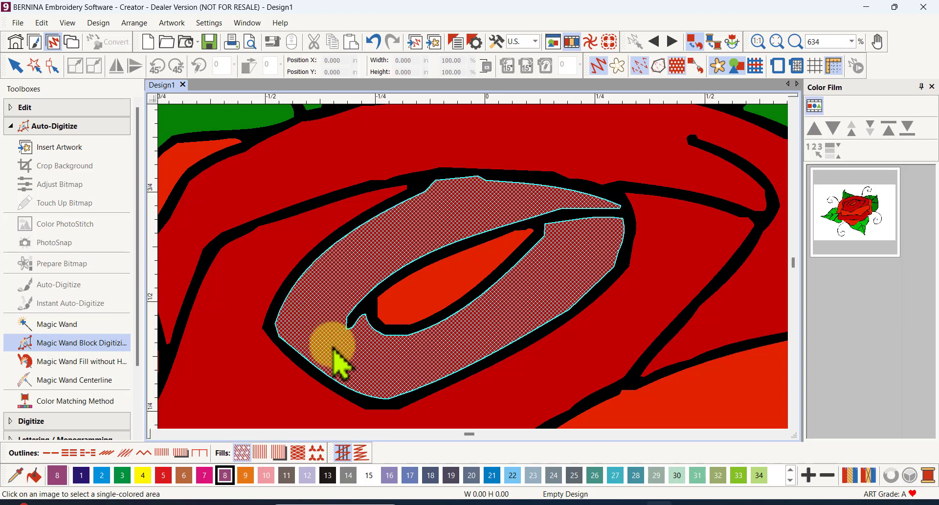
click(576, 248)
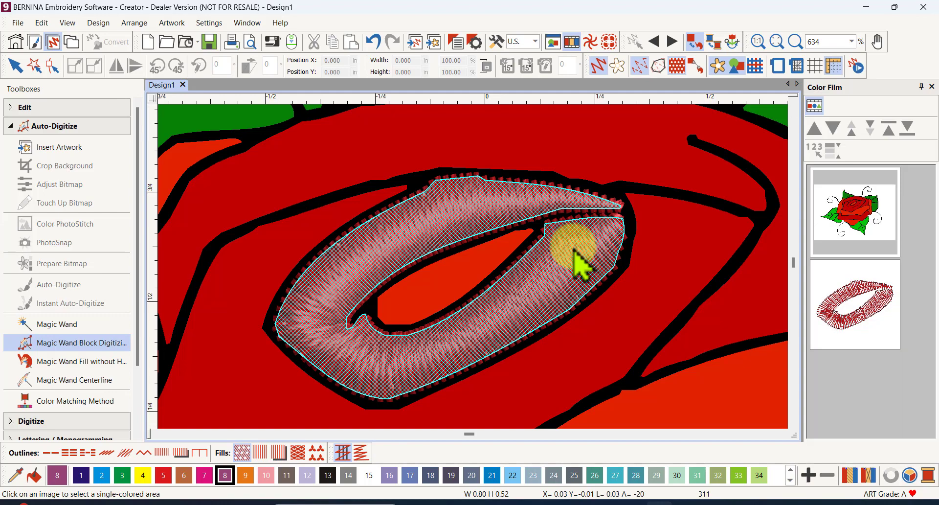
Try to block digitize the larger dark red area around the ring, and fill the upper dark red petal with regular Magic Wand.
click(189, 363)
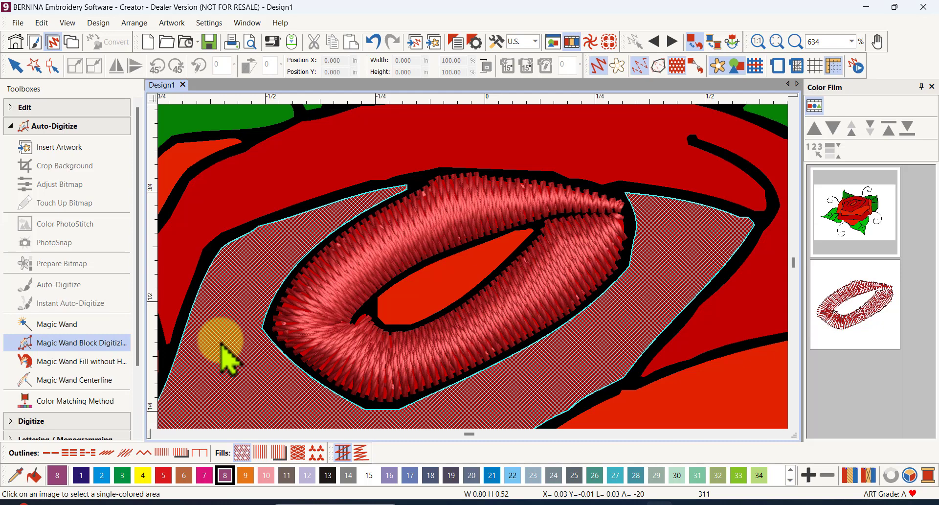
click(164, 330)
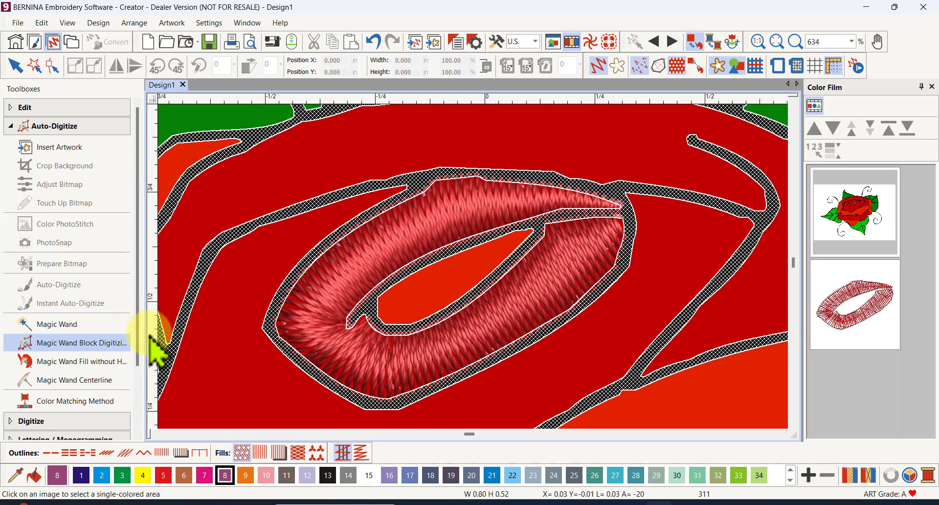
click(72, 326)
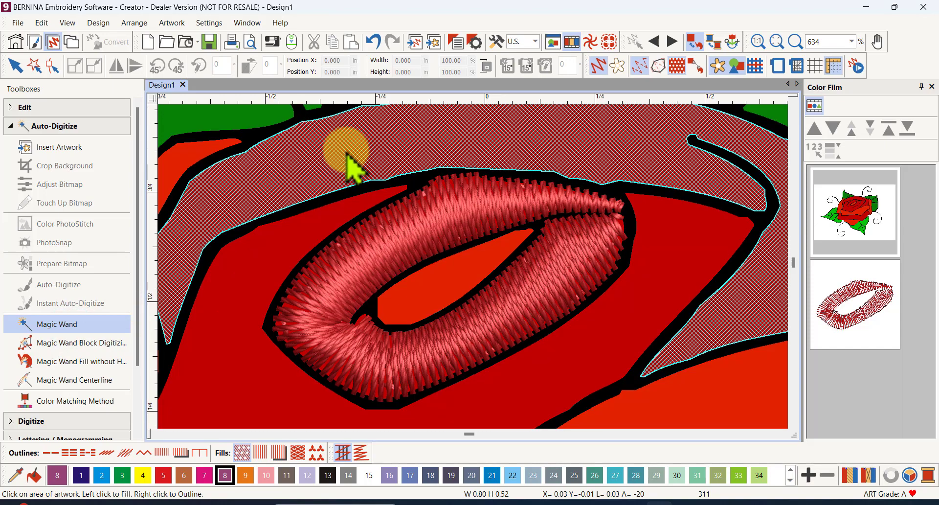
click(543, 134)
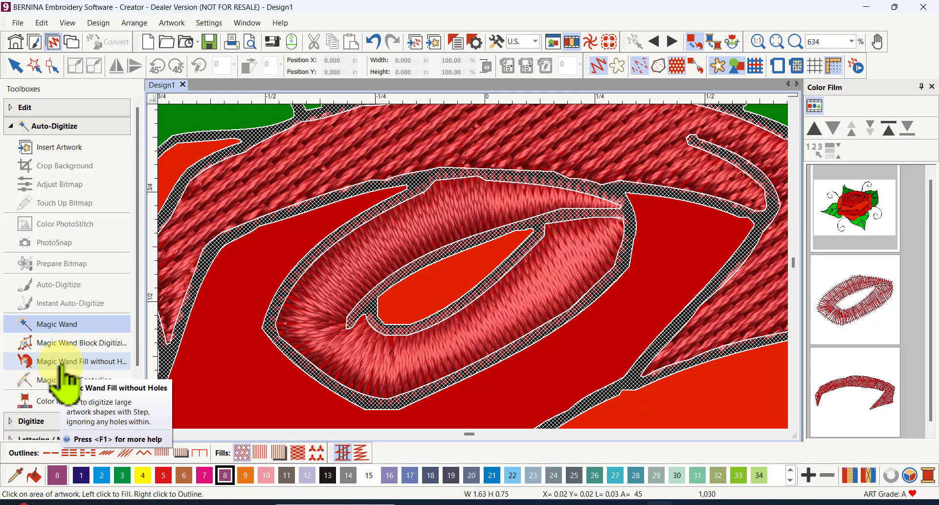
Fill the white background around the rose using Magic Wand Fill without Holes.
scroll(482, 289, down, 6)
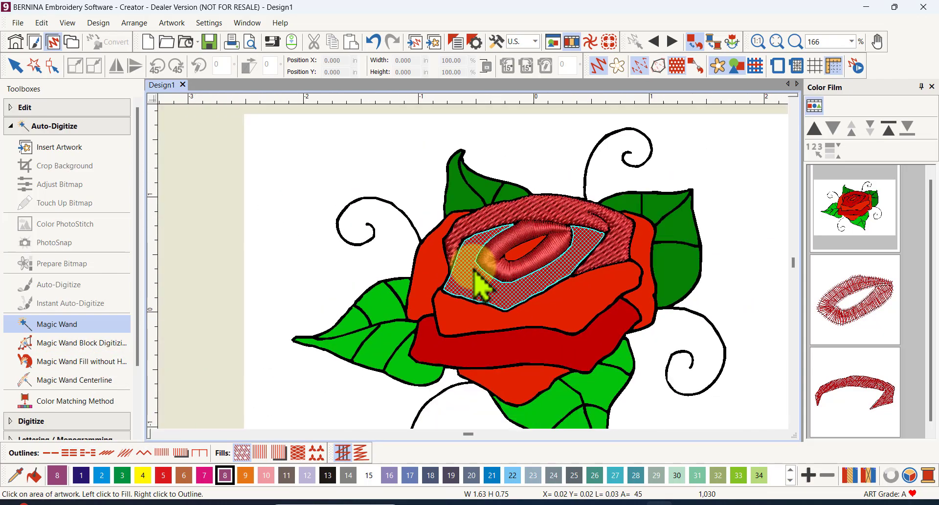
scroll(475, 272, down, 2)
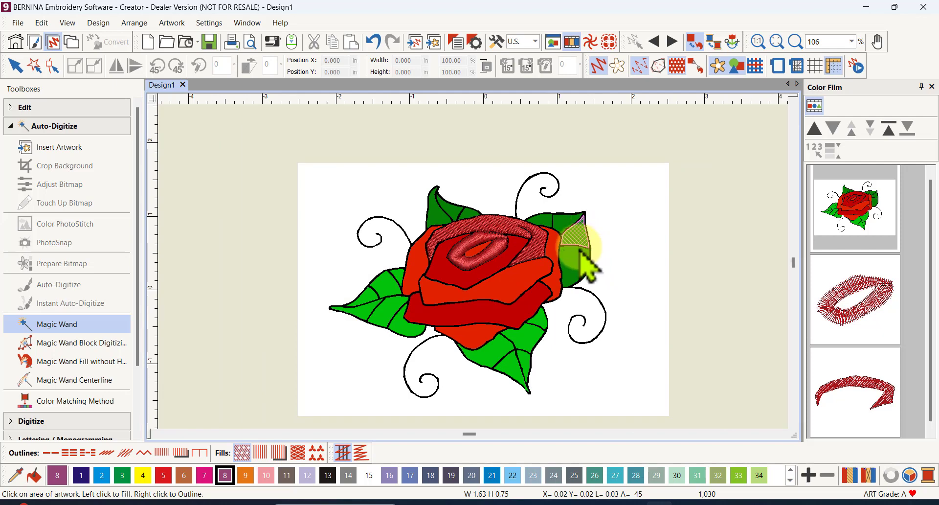
scroll(582, 252, up, 4)
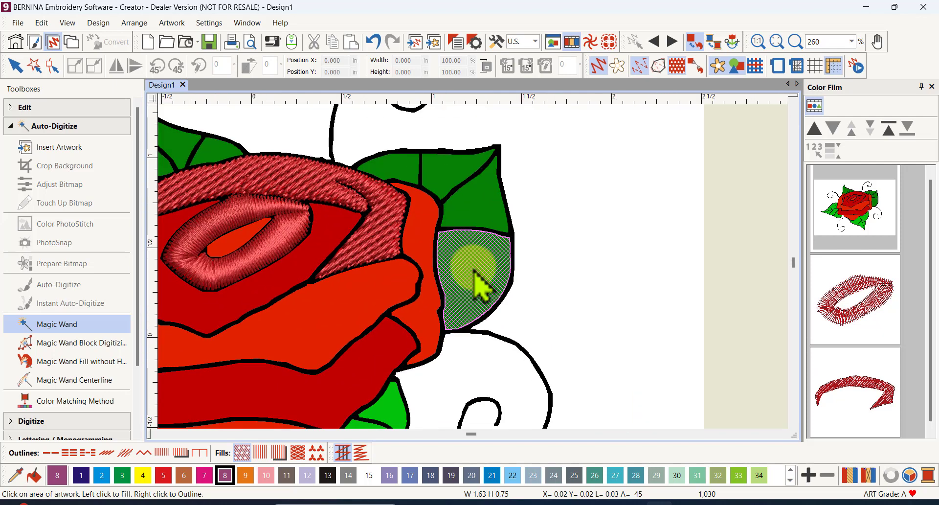
scroll(474, 271, up, 3)
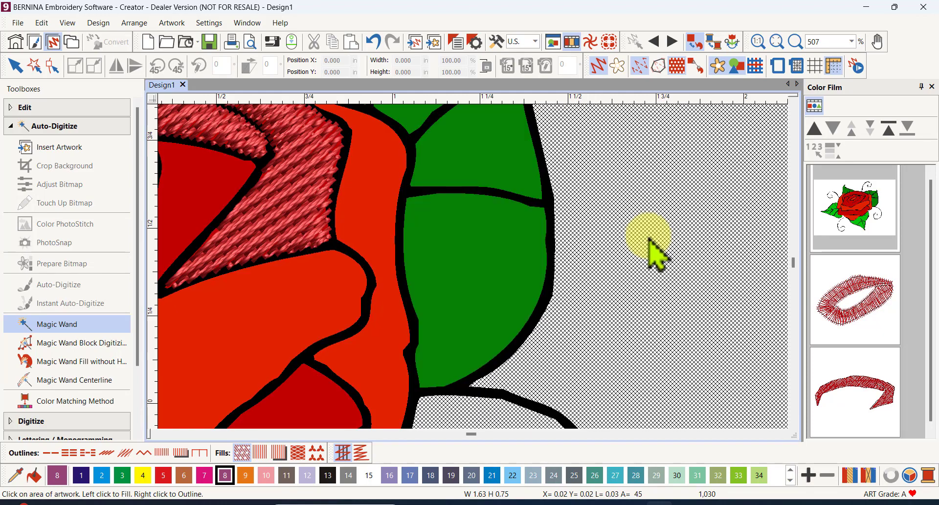
scroll(628, 233, down, 4)
scroll(482, 283, down, 2)
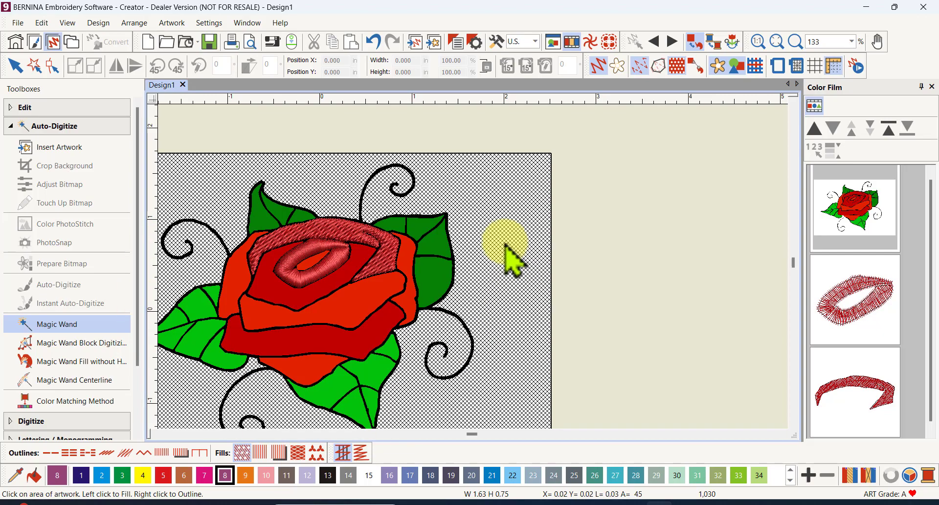
click(480, 251)
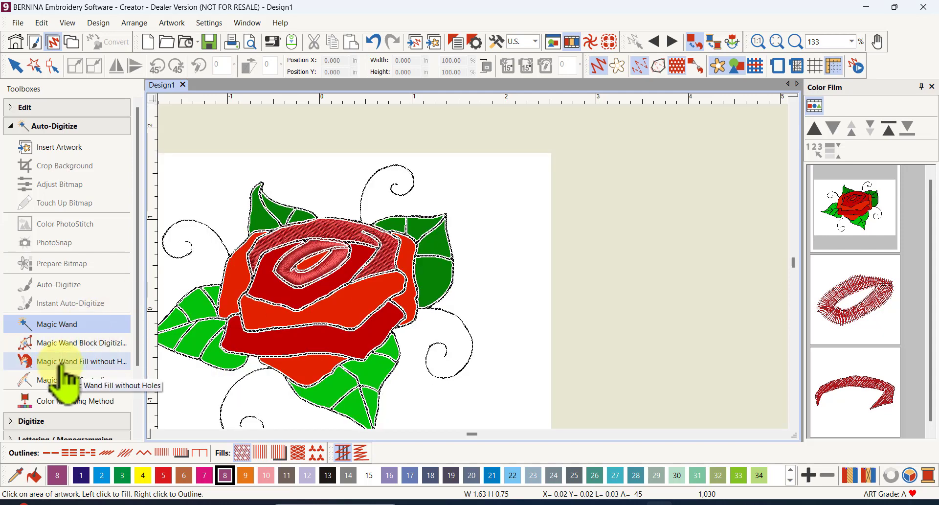
click(63, 364)
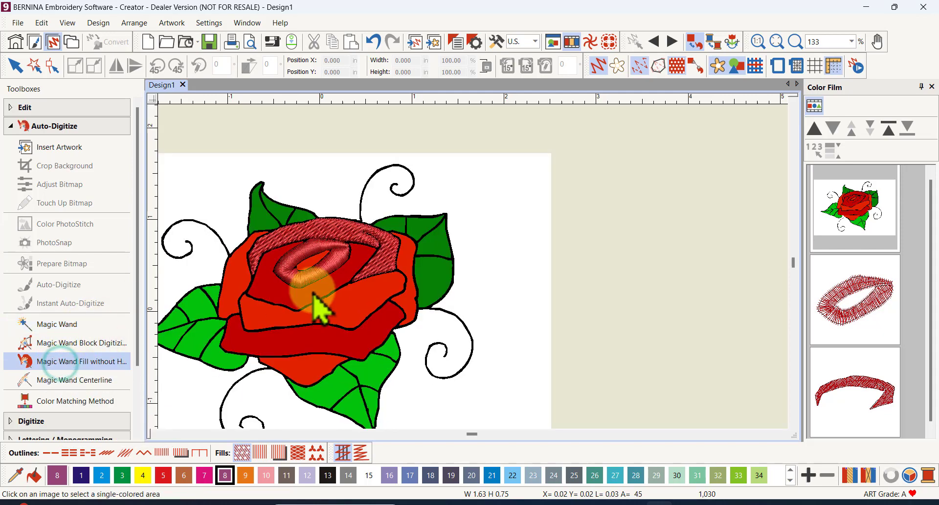
click(507, 221)
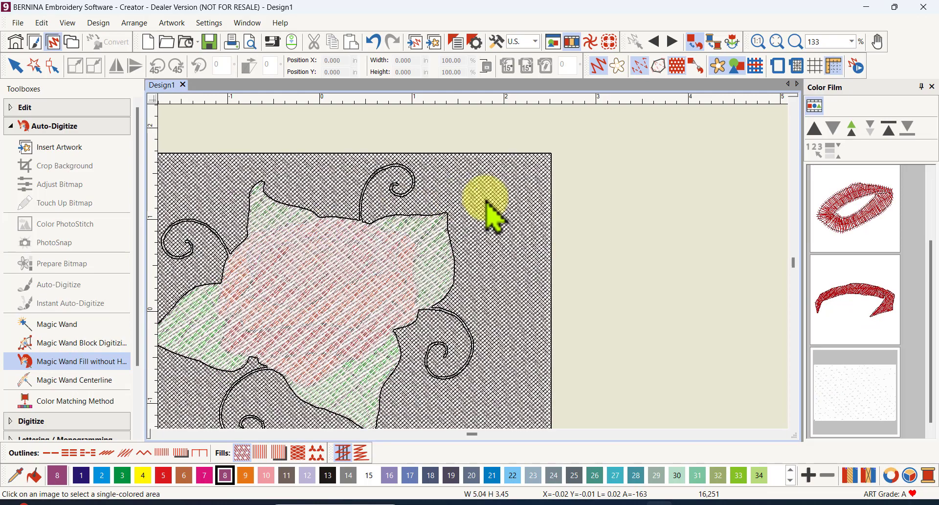
Move the white background fill to the start of the stitching sequence, behind the dark red ring and upper petal.
click(511, 338)
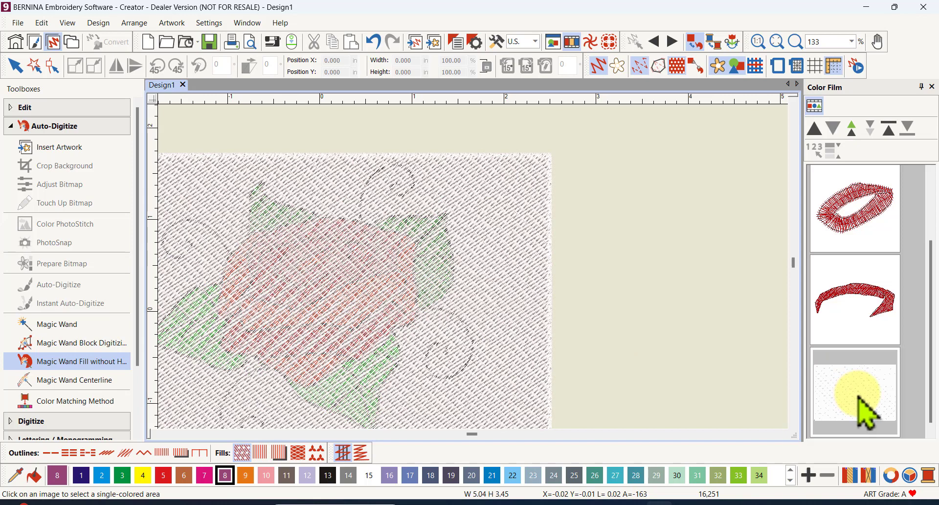
click(888, 125)
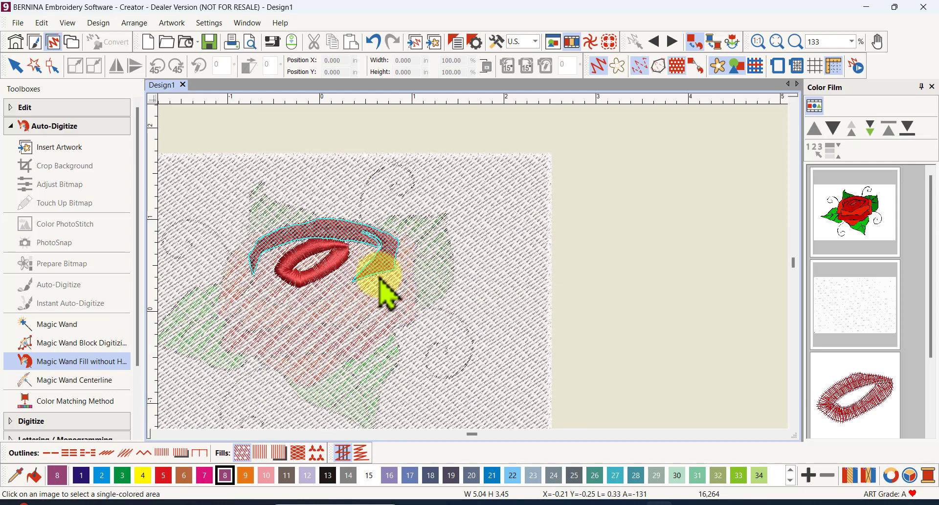
click(280, 249)
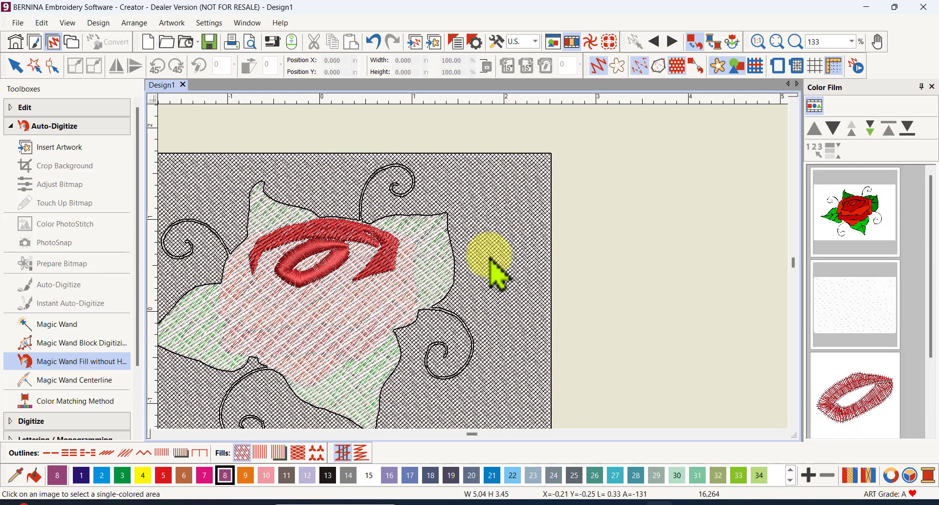
click(477, 273)
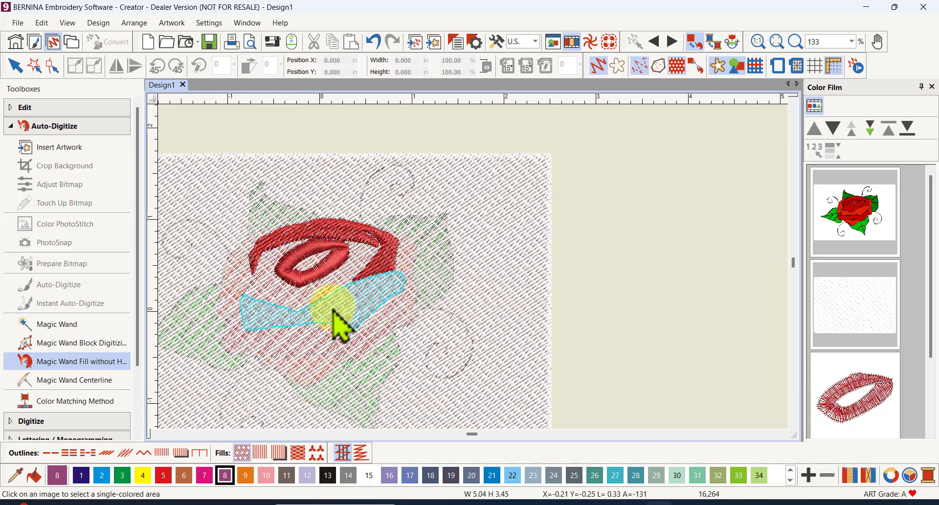
click(361, 304)
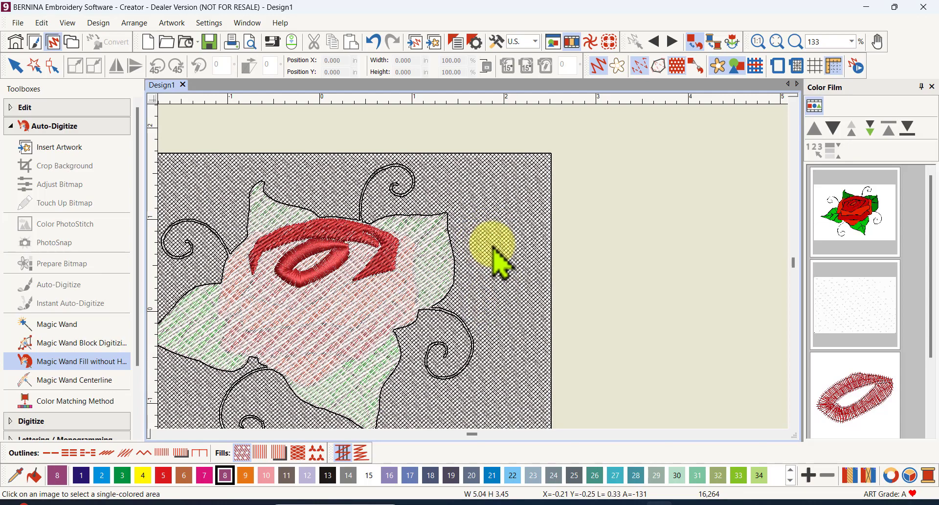
click(495, 256)
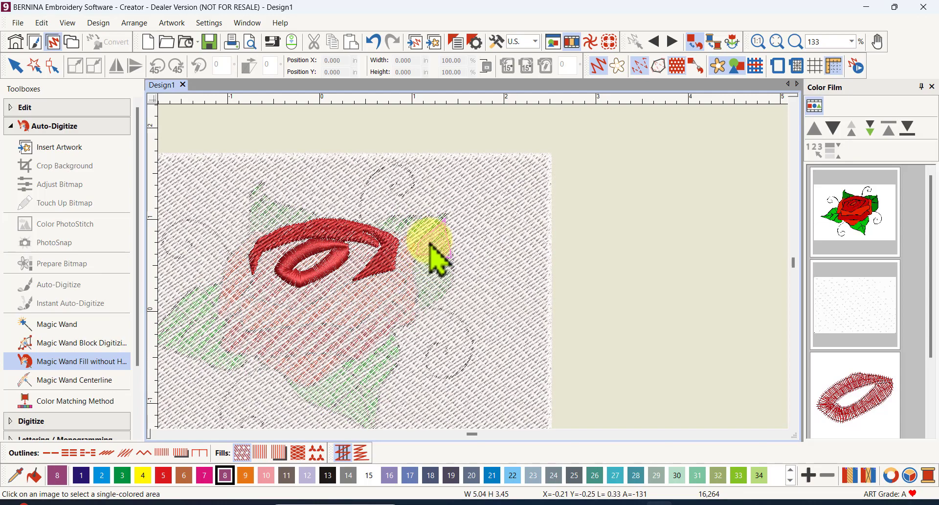
click(380, 264)
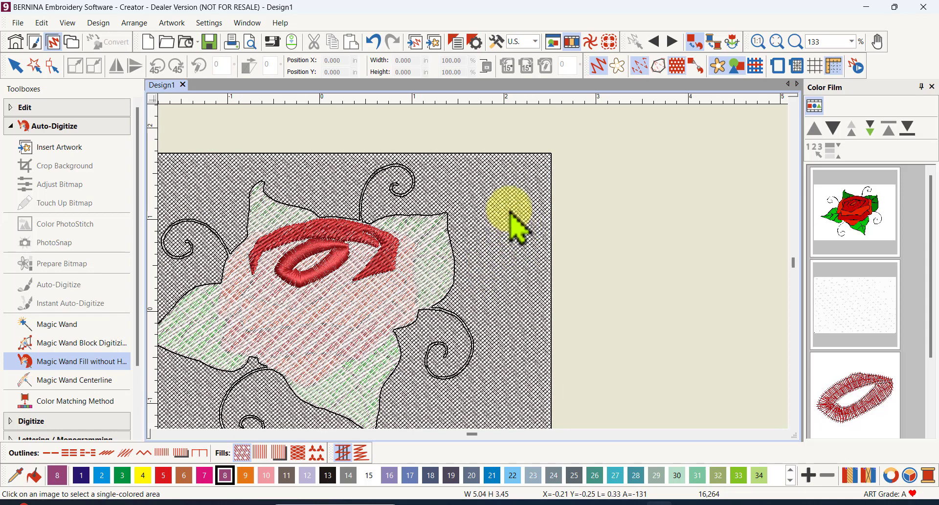
click(519, 229)
Undo the background fill's reordering and the fill itself.
click(373, 42)
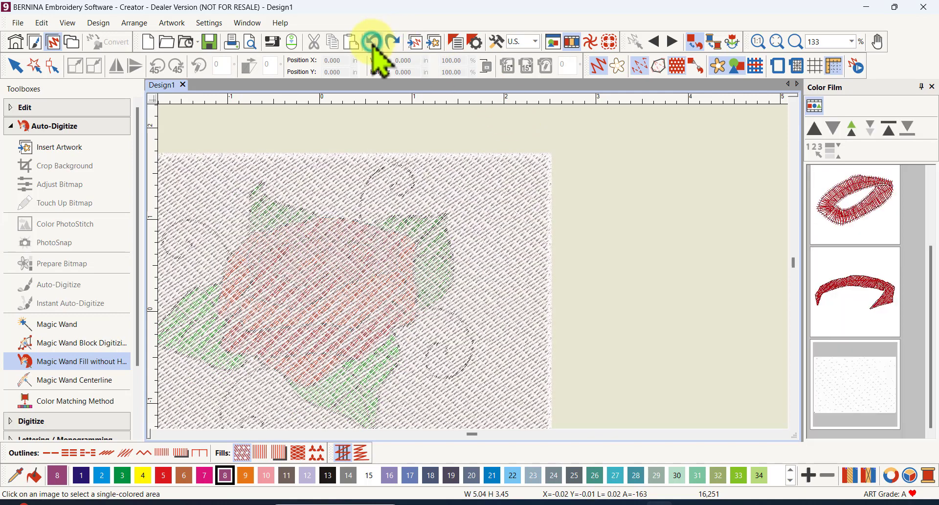
click(373, 43)
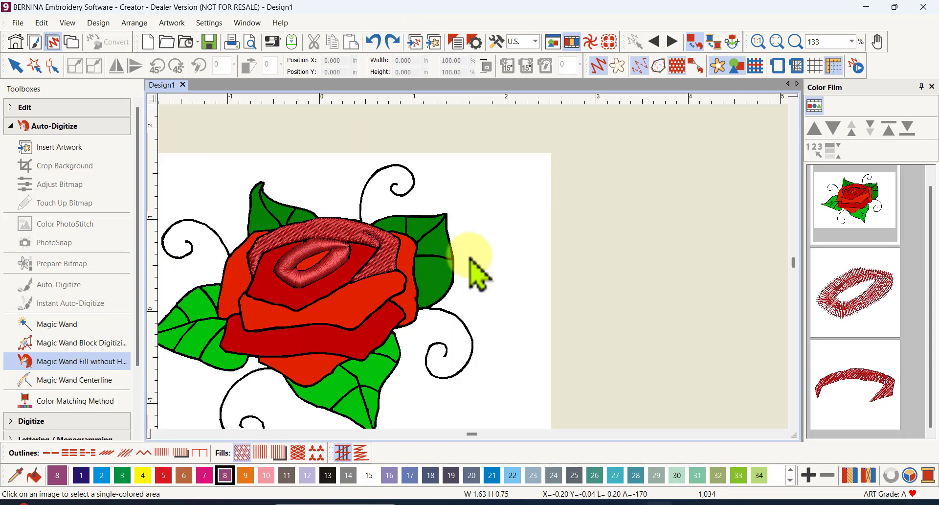
Digitize the black outlines and curls of the rose artwork as stitched lines with Magic Wand Centerline.
scroll(474, 269, up, 8)
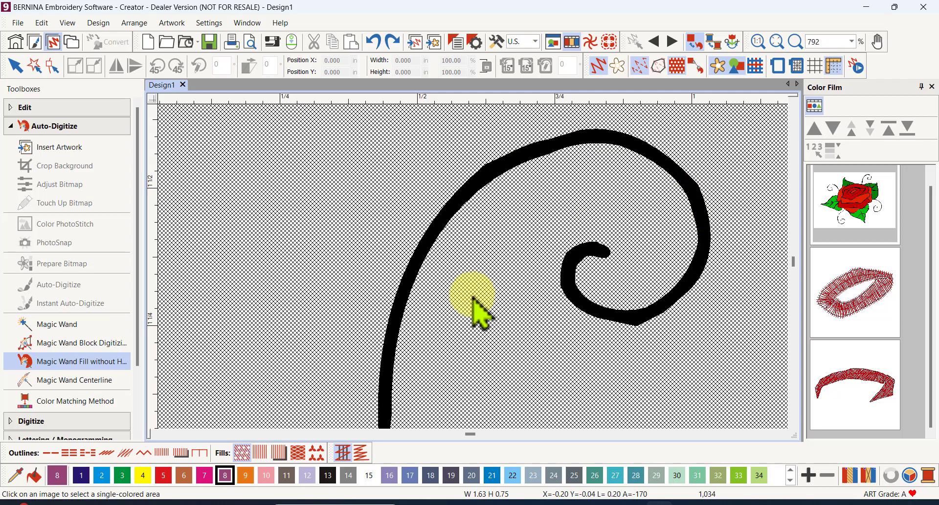
scroll(477, 310, down, 3)
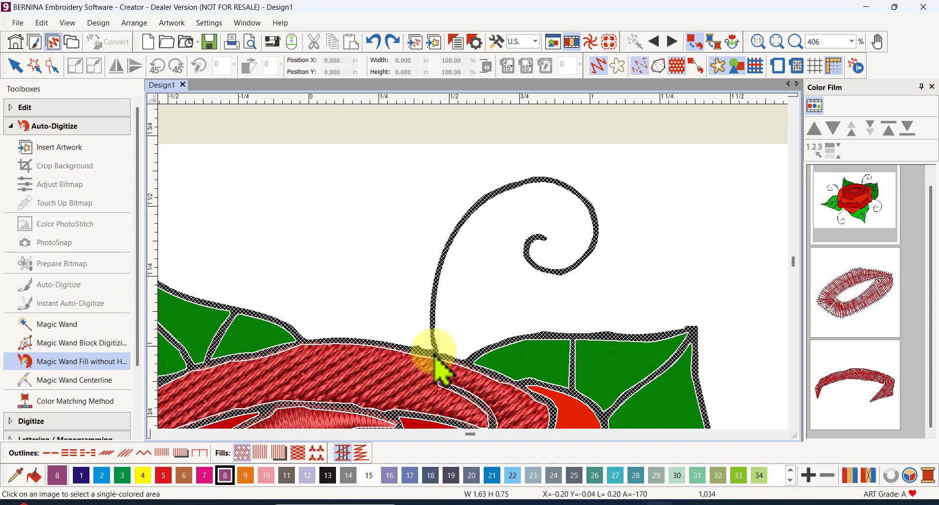
click(74, 382)
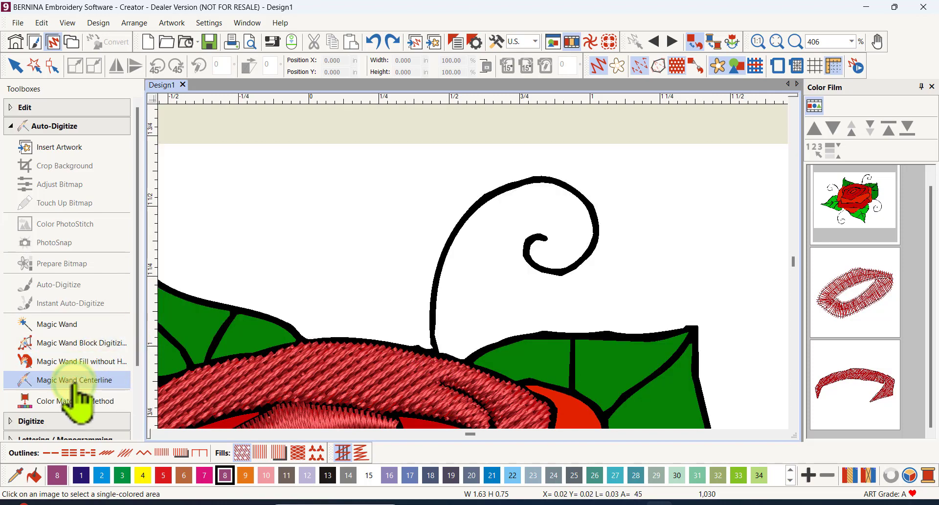
click(436, 283)
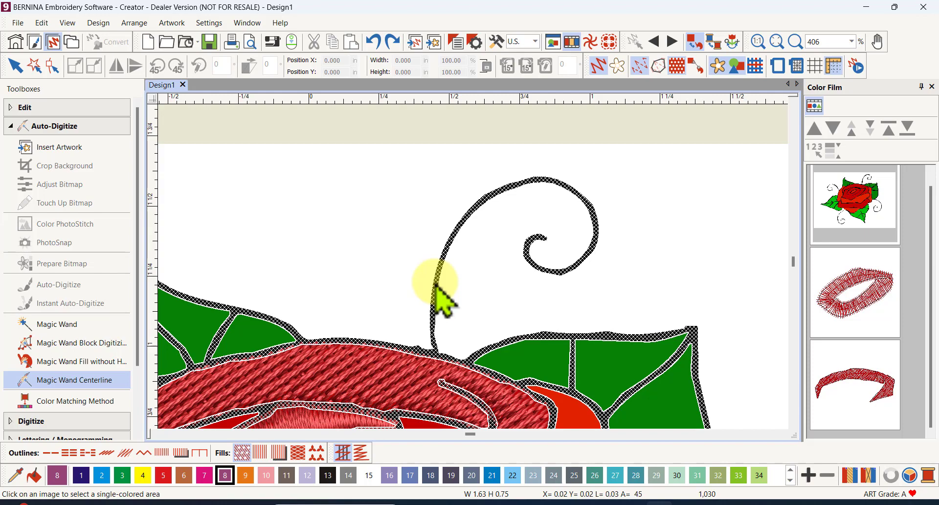
click(435, 283)
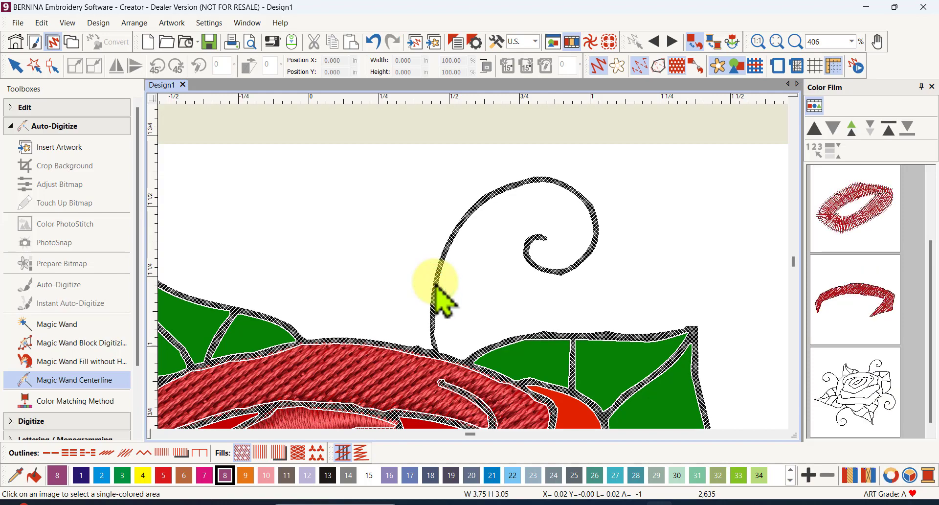
Recolor the rose's centerline outline with golden color 49.
click(866, 407)
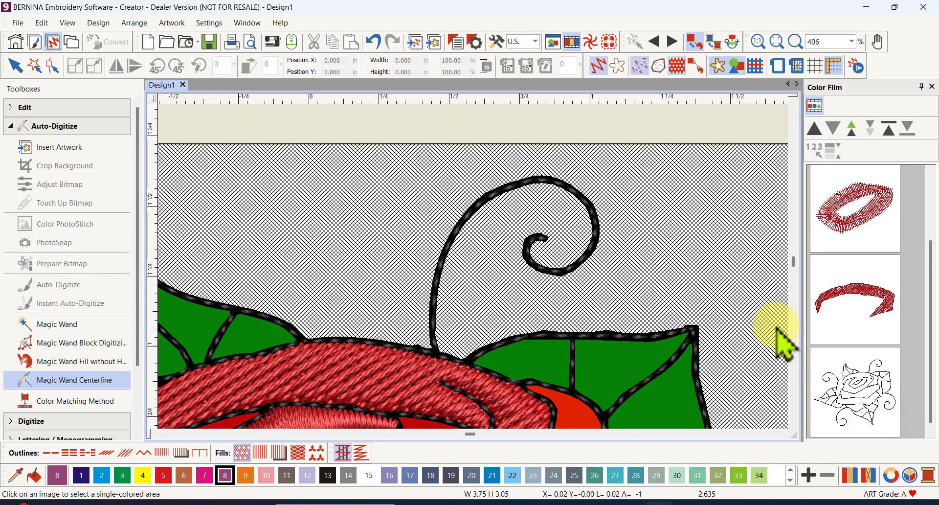
click(863, 398)
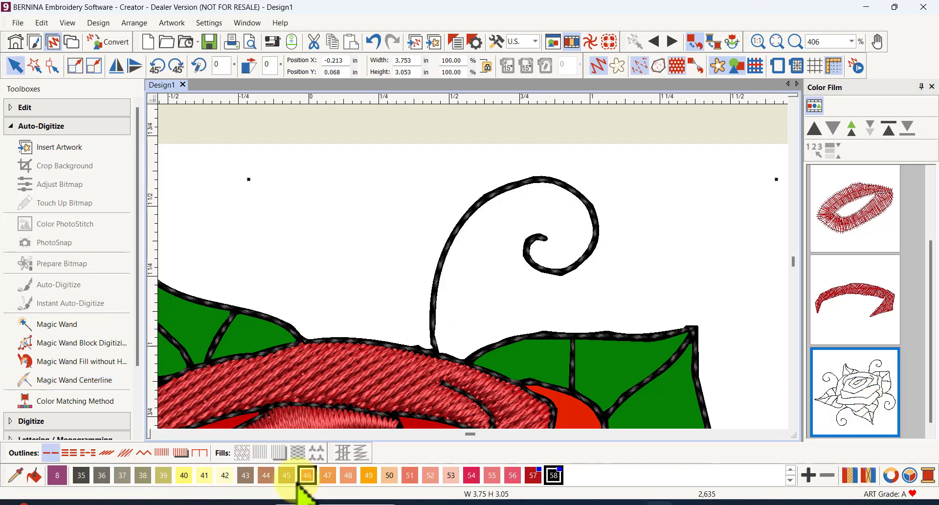
click(369, 475)
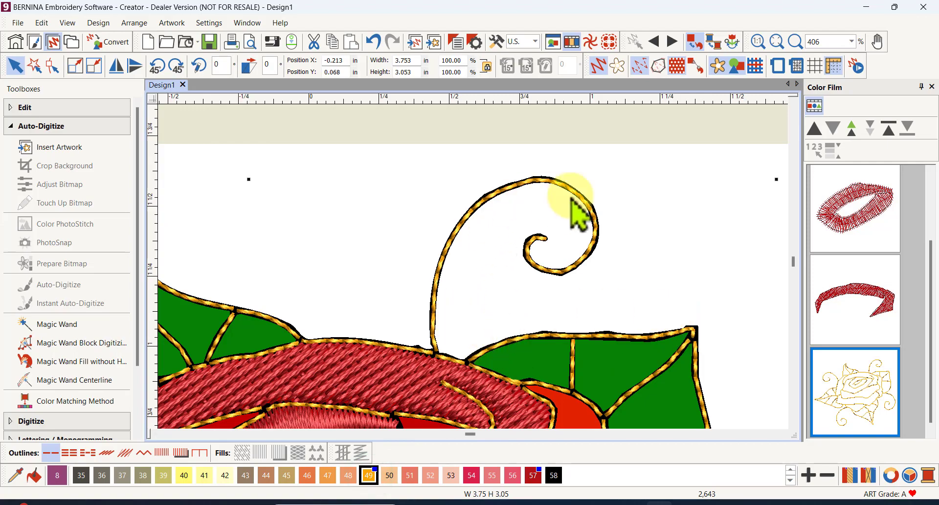
Hide the rose artwork and inspect how the golden outline meets the dark red ring and upper petal stitching.
scroll(393, 379, down, 3)
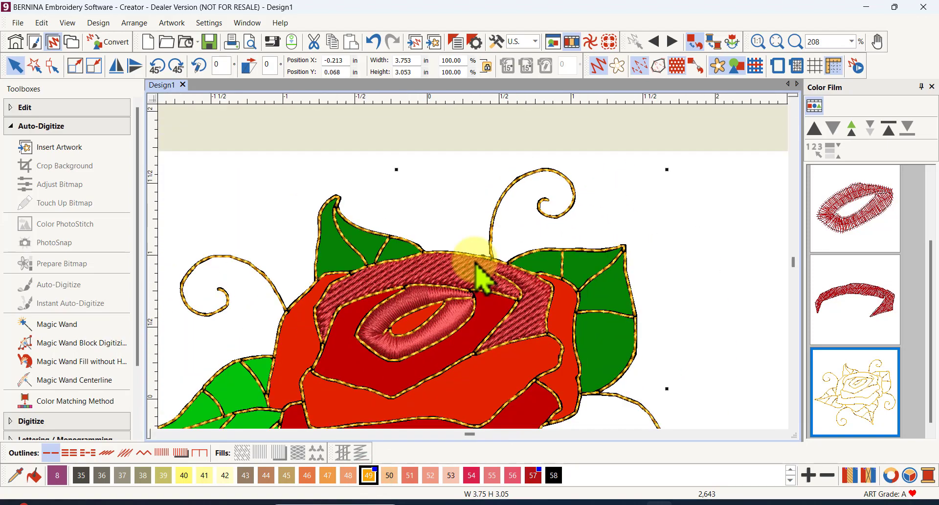
scroll(470, 294, up, 7)
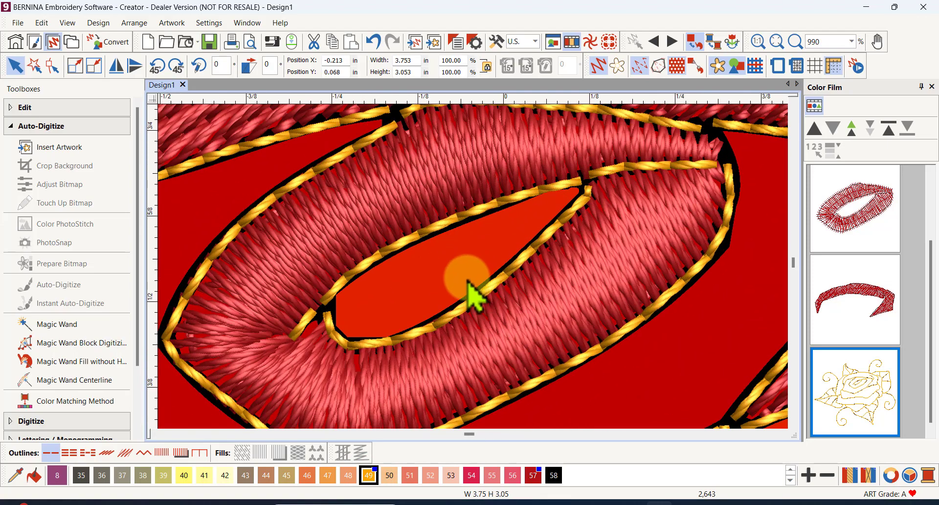
scroll(383, 311, up, 2)
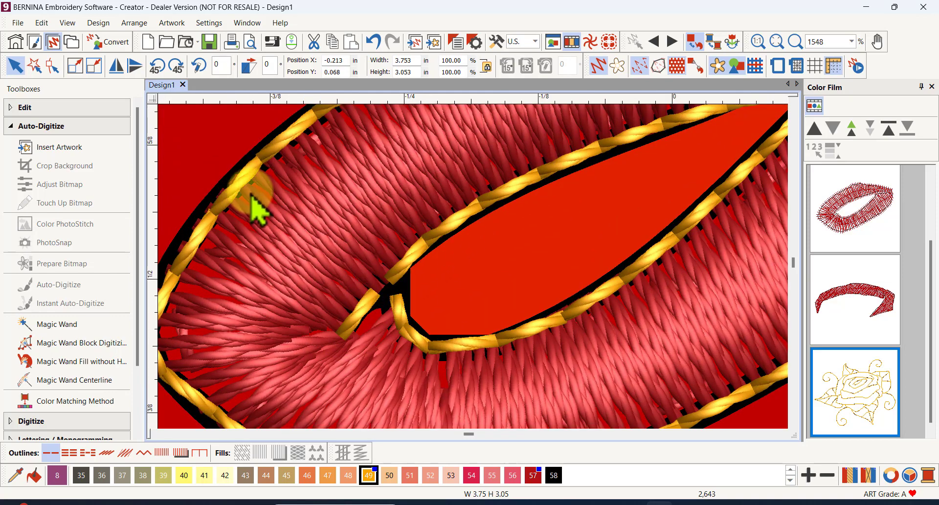
scroll(480, 279, down, 3)
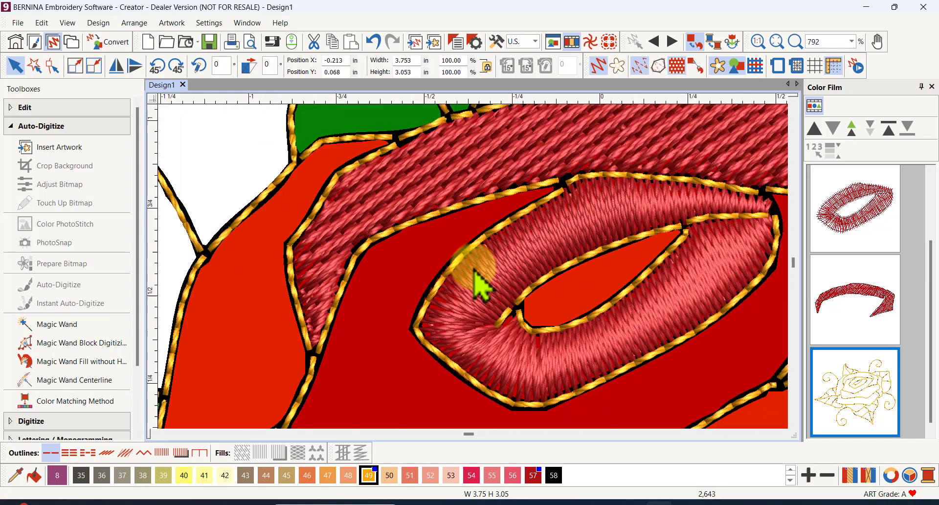
scroll(480, 286, down, 5)
scroll(601, 235, up, 2)
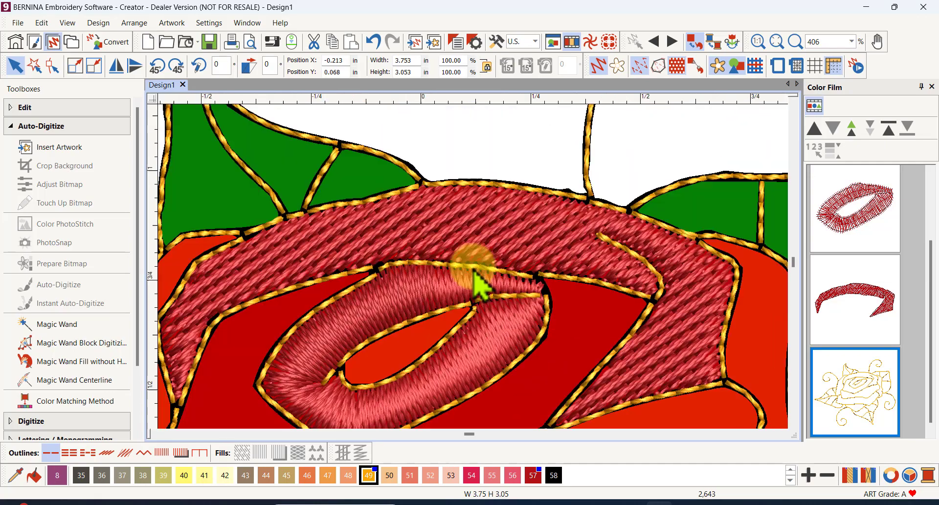
scroll(477, 284, up, 4)
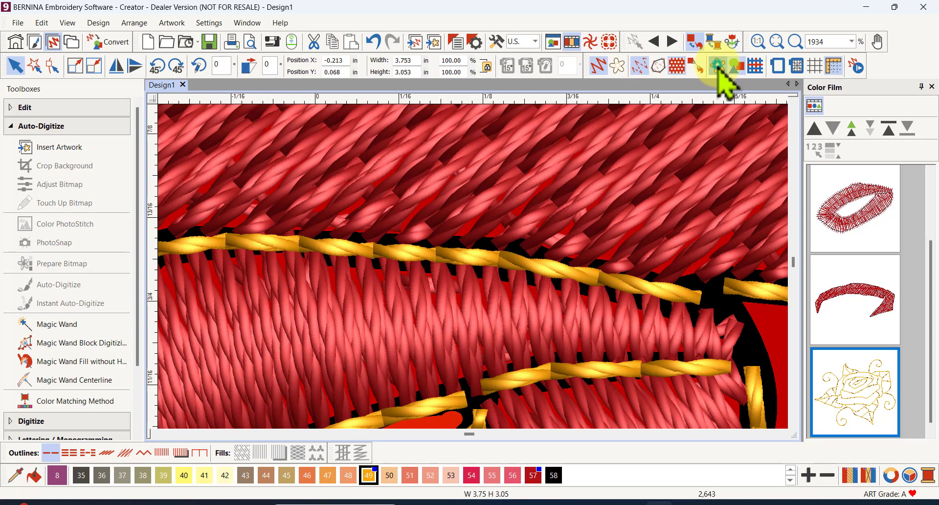
click(718, 67)
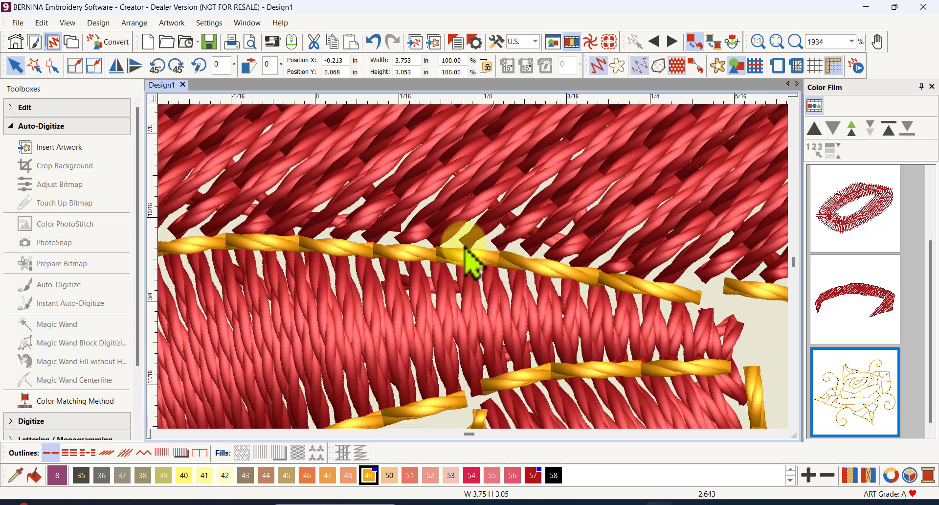
scroll(473, 271, down, 1)
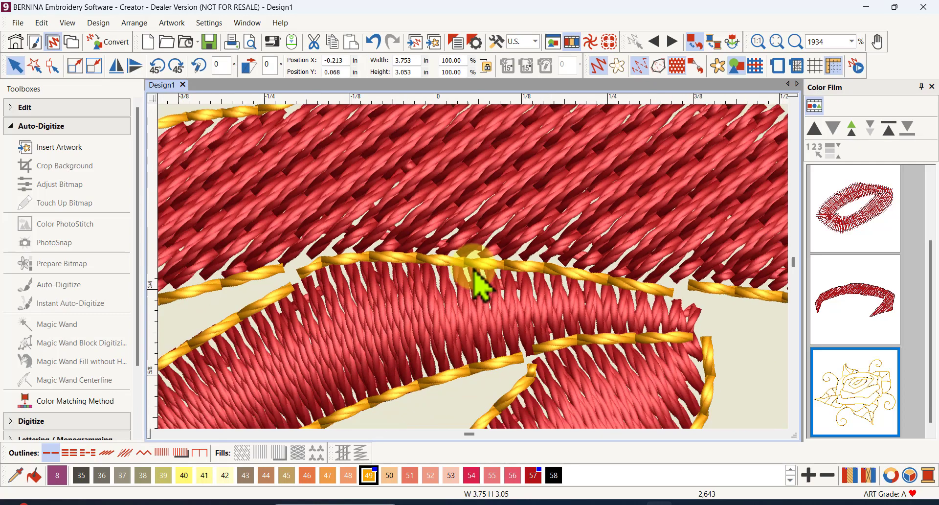
scroll(473, 270, down, 2)
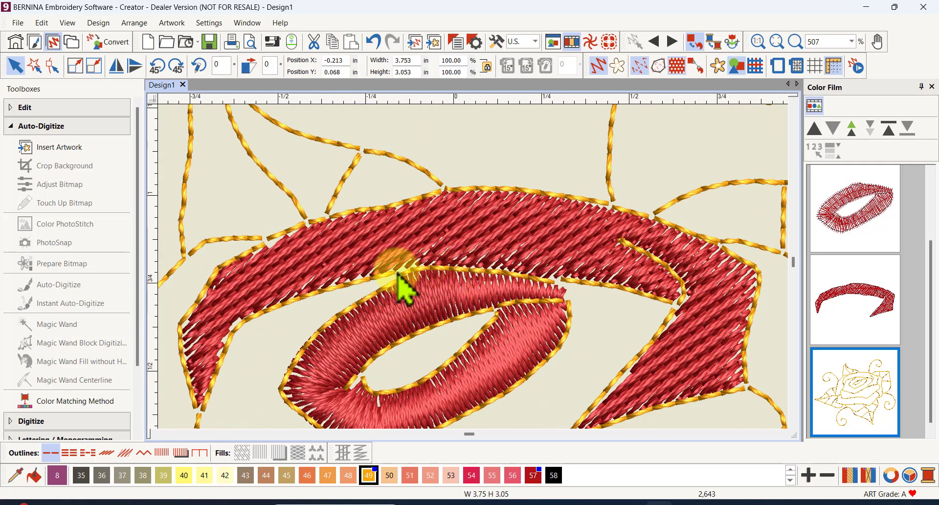
scroll(399, 277, up, 2)
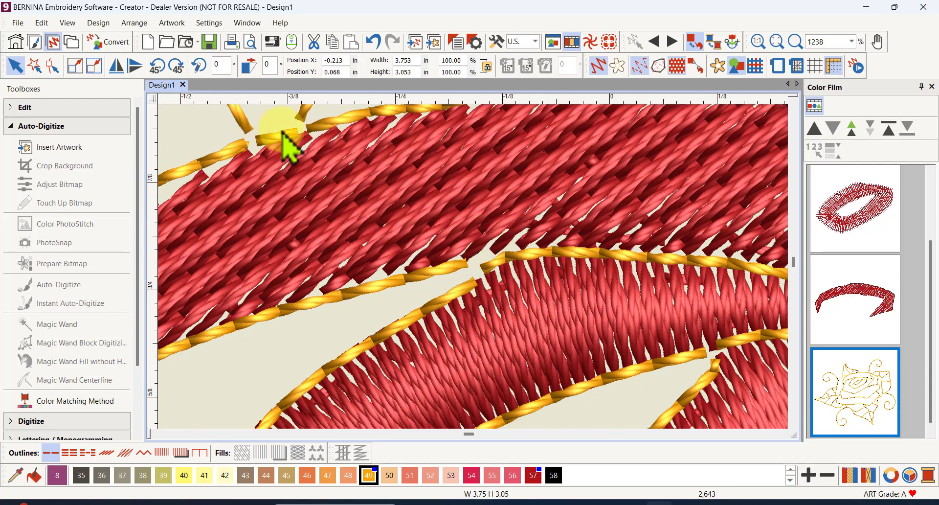
Delete the dark red upper petal and ring fills, and inspect the golden centerline outline on its own.
scroll(294, 151, down, 1)
scroll(477, 283, down, 5)
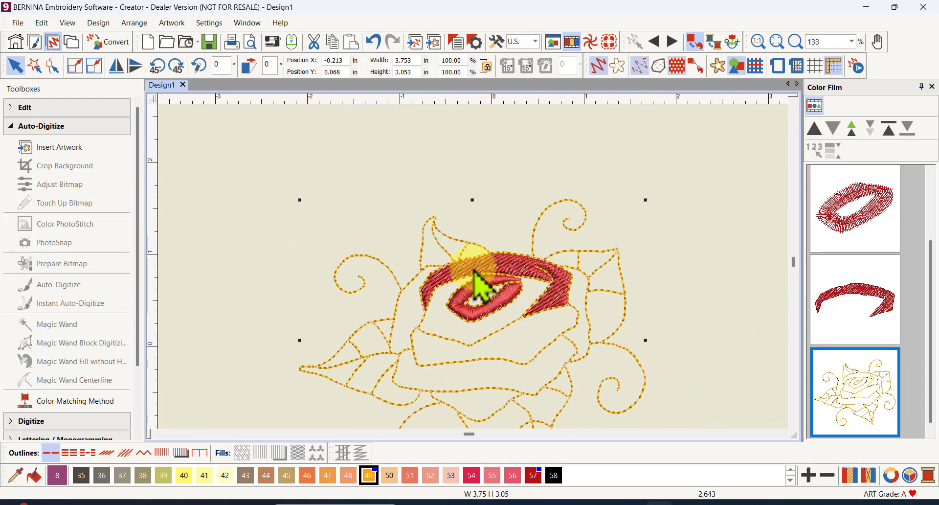
scroll(498, 314, down, 2)
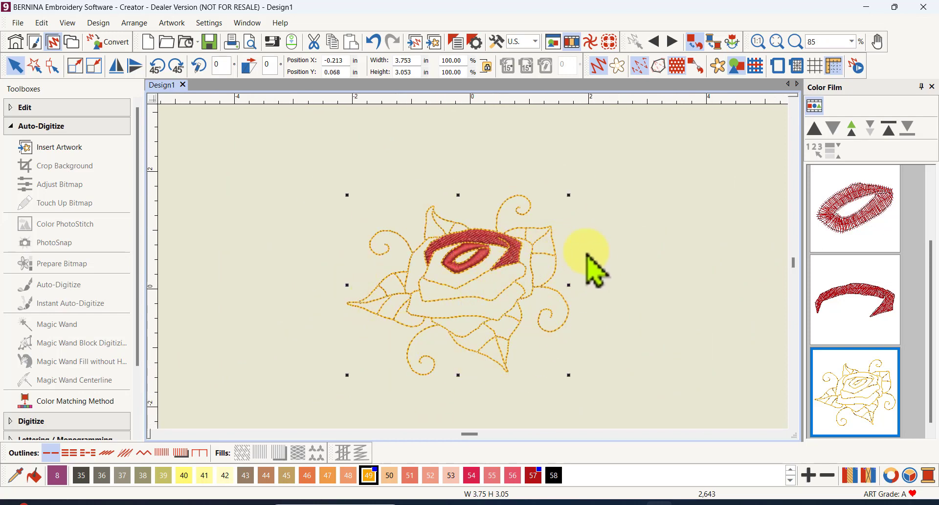
click(854, 296)
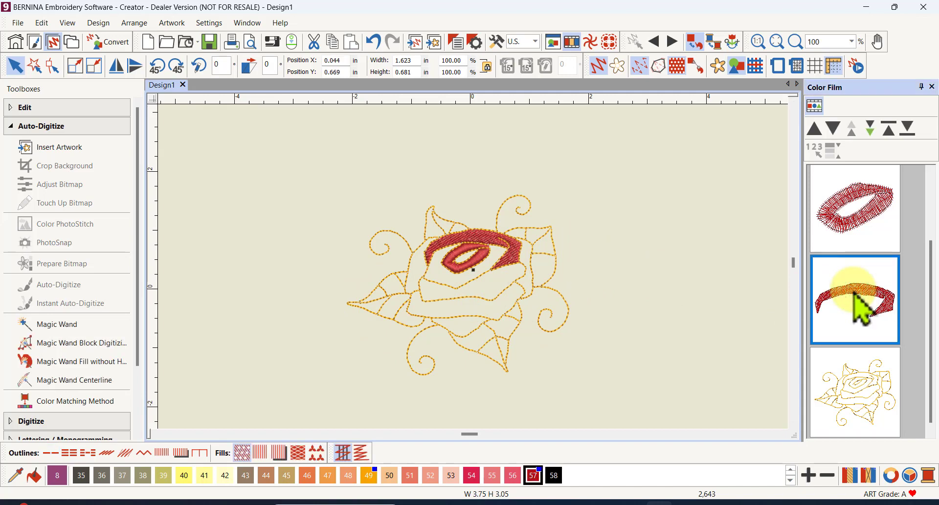
scroll(858, 305, up, 1)
click(855, 293)
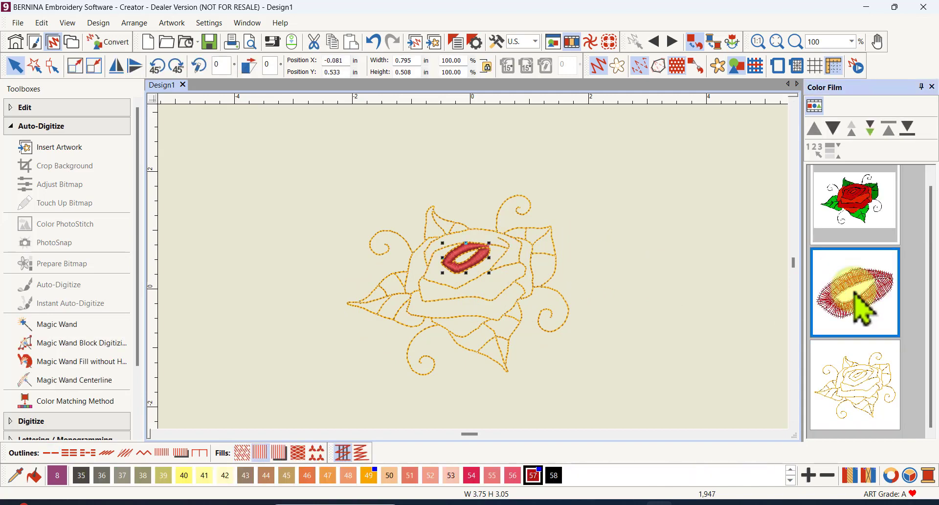
key(Delete)
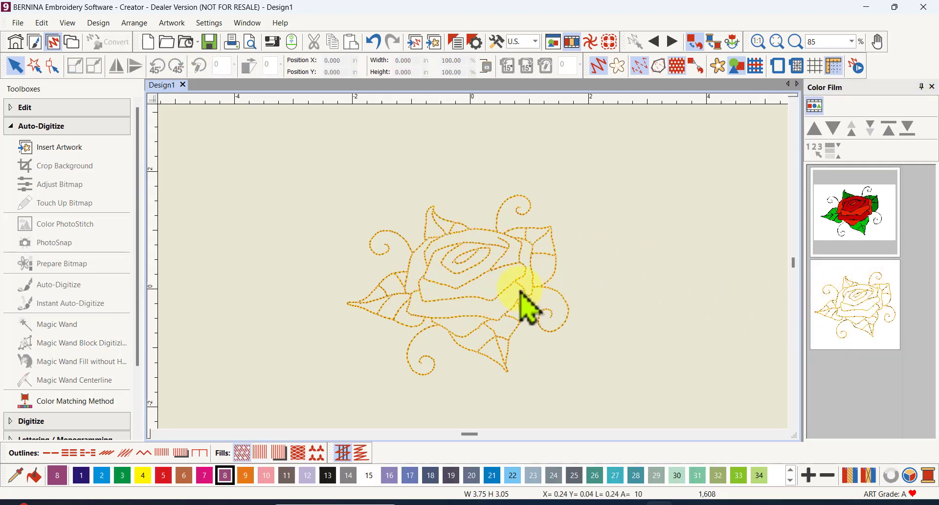
scroll(521, 303, up, 4)
scroll(476, 279, up, 3)
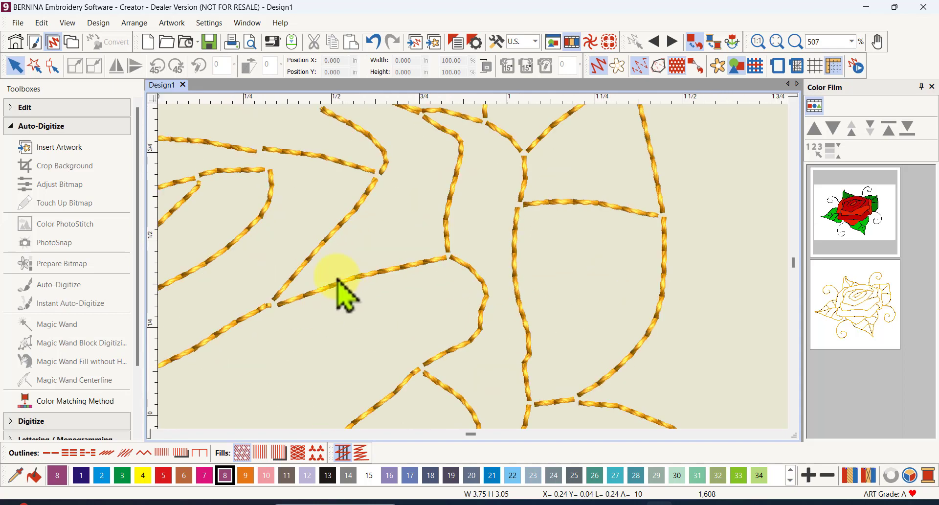
scroll(479, 282, down, 6)
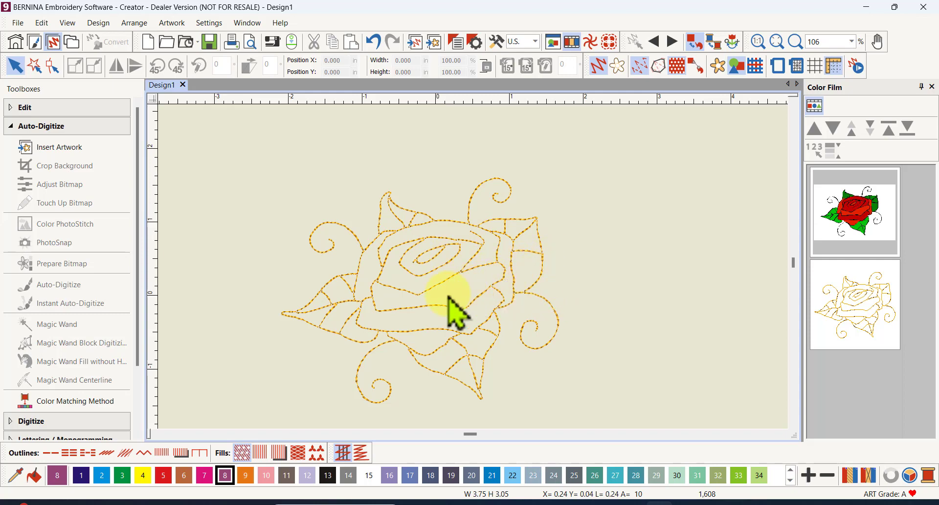
Undo the two fill deletions, the golden recoloring and the centerline outline.
click(372, 43)
click(380, 45)
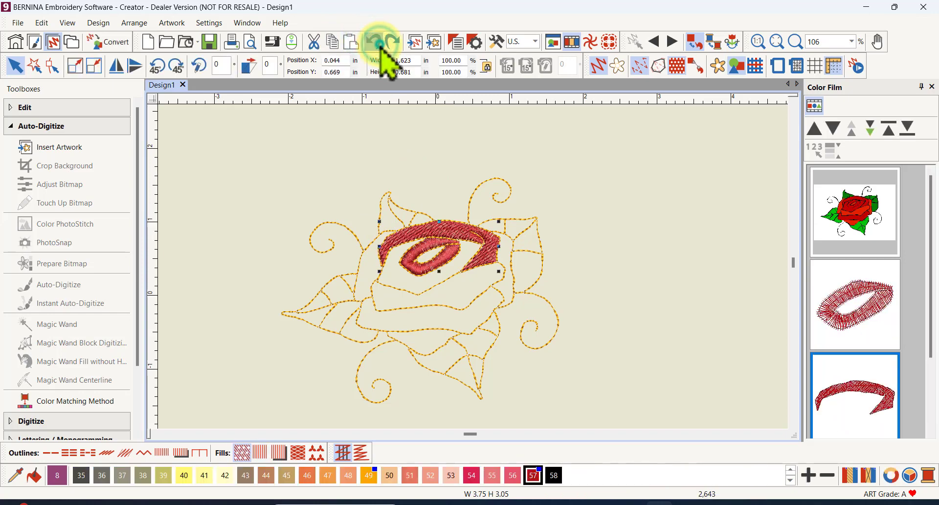
click(380, 46)
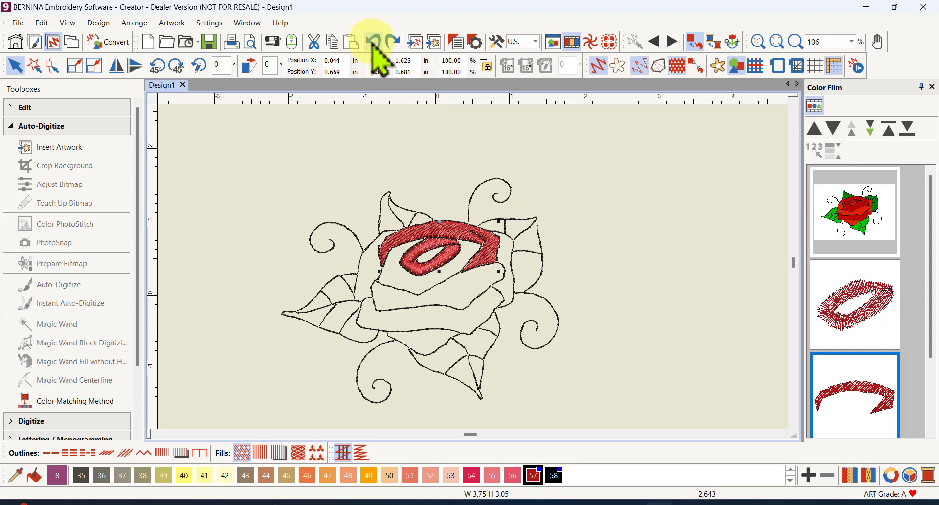
click(374, 44)
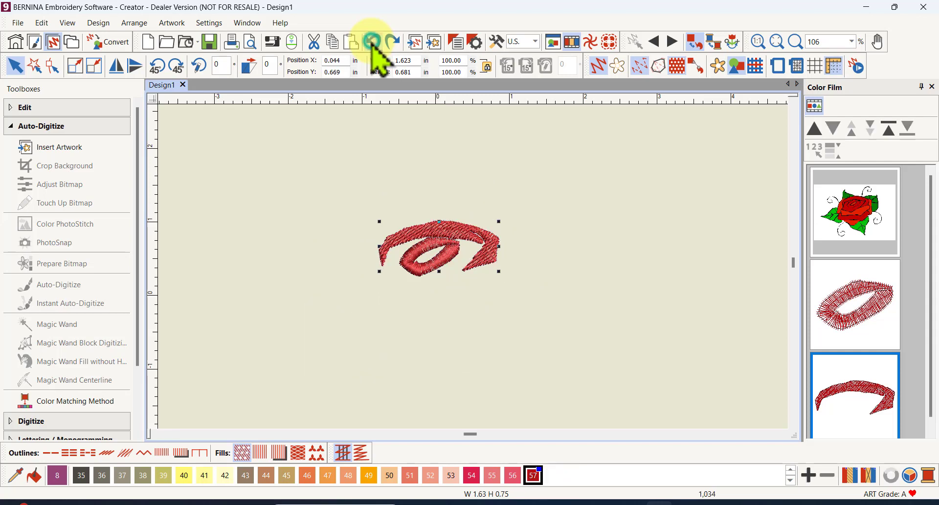
Show the hidden rose artwork again behind the dark red stitching.
click(718, 66)
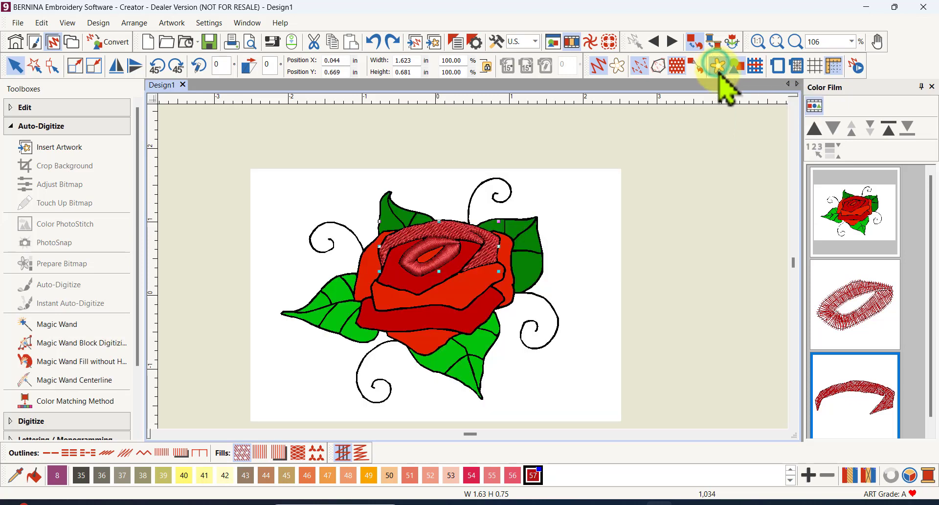
scroll(456, 291, up, 3)
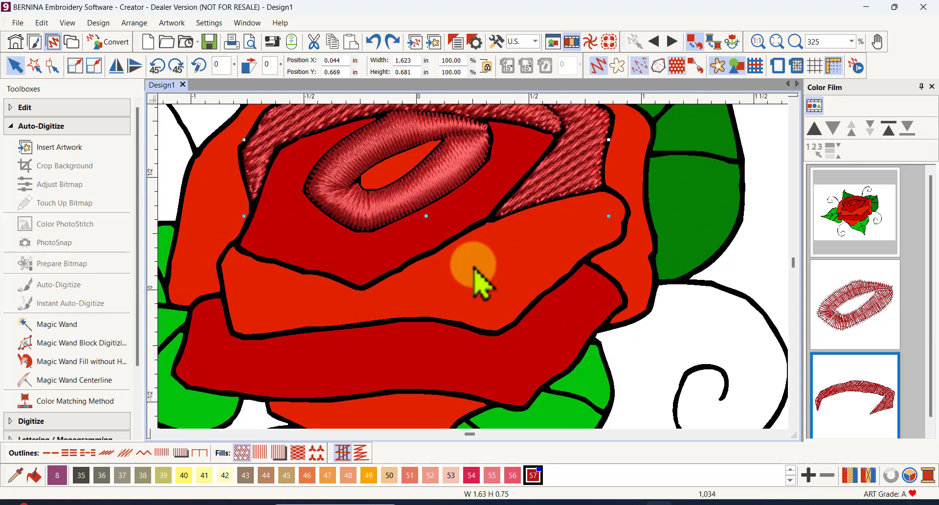
scroll(473, 279, down, 2)
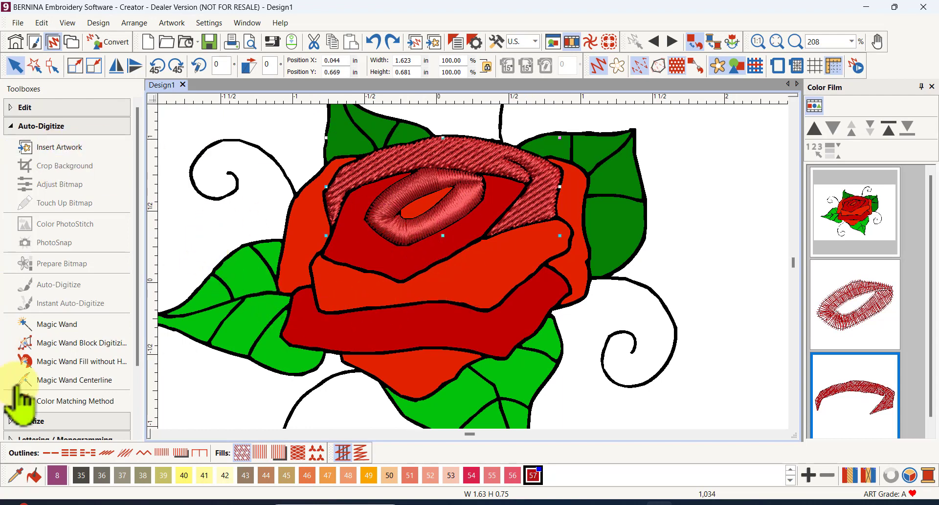
Start a Closed Object in green color 3, tracing the outer edge of the left leaf's upper middle section along its black outline.
click(12, 420)
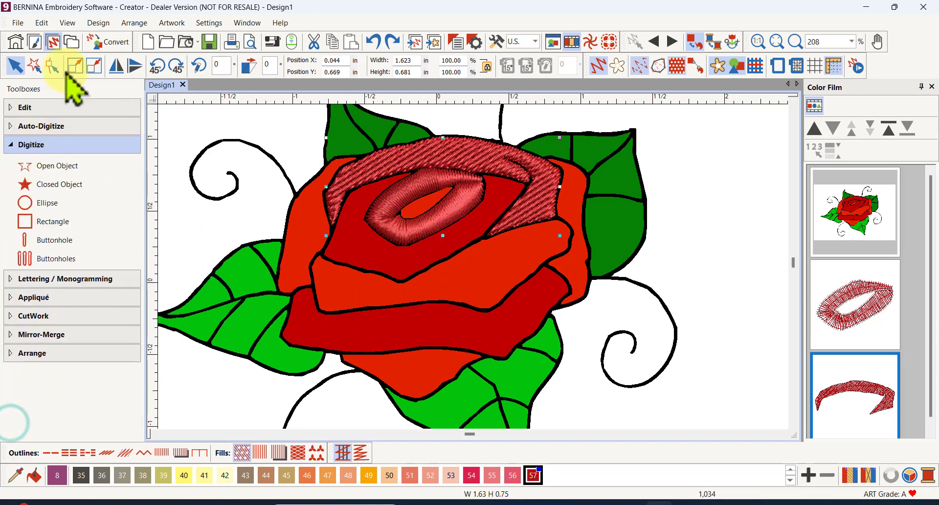
click(51, 187)
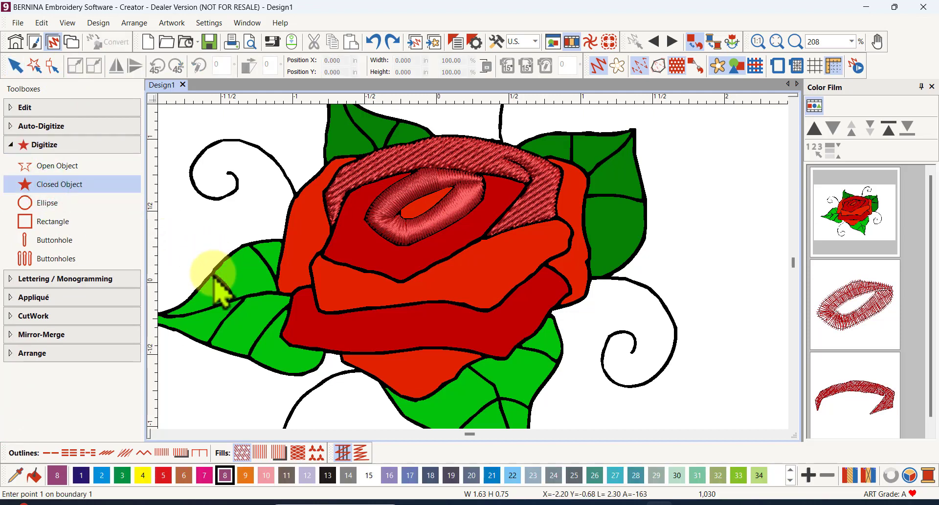
scroll(215, 286, up, 5)
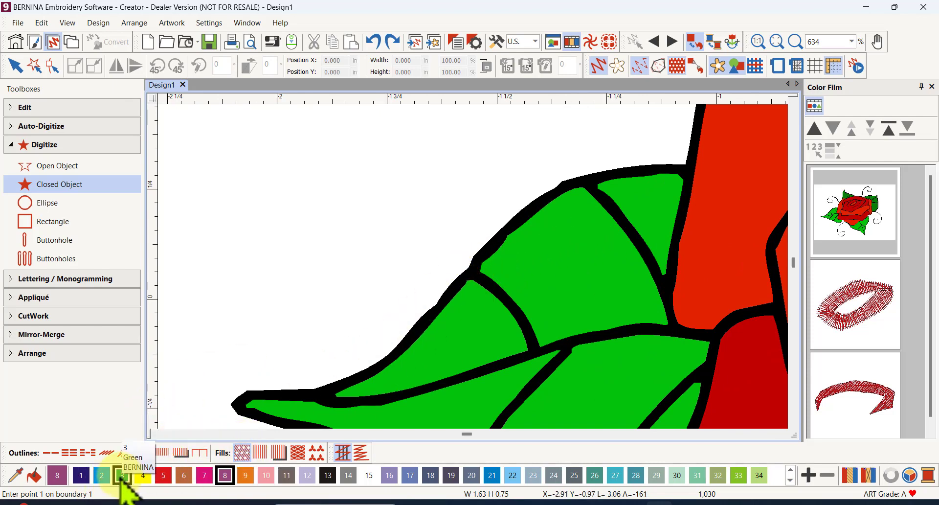
click(122, 474)
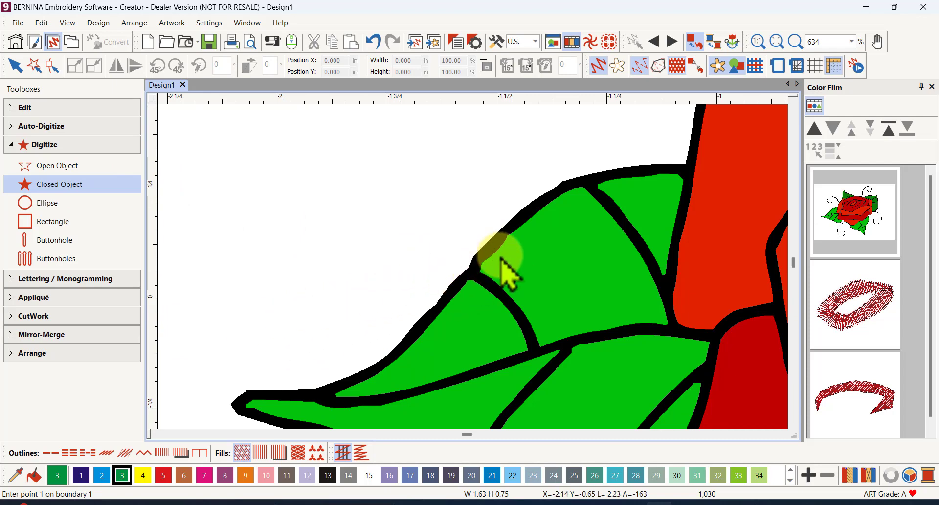
scroll(473, 273, up, 2)
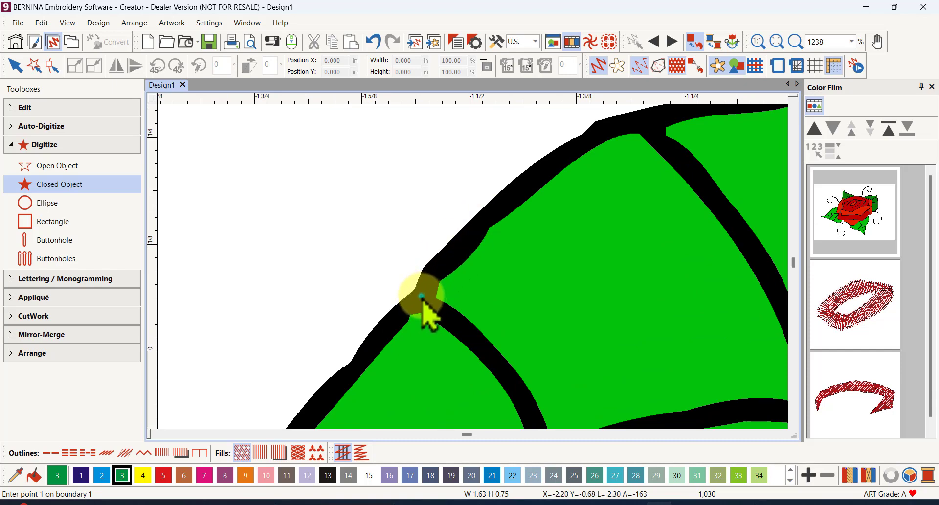
click(420, 296)
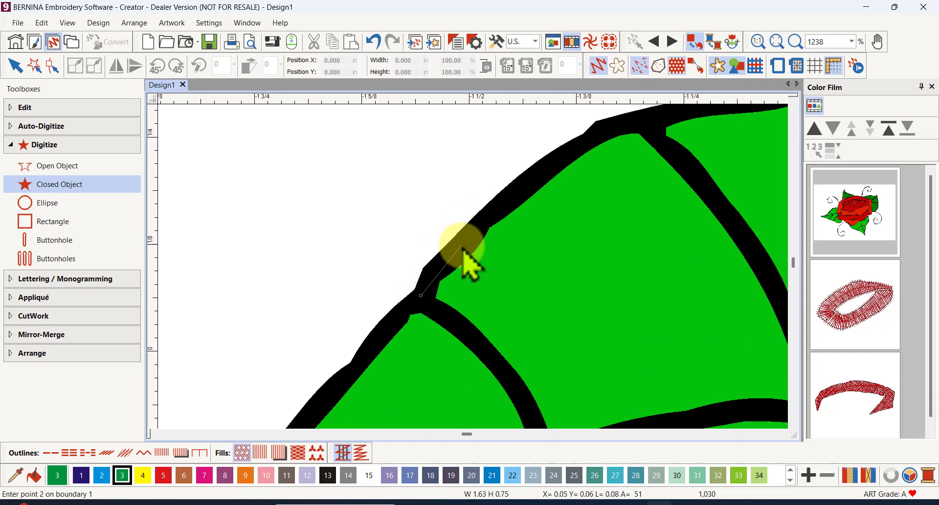
click(524, 184)
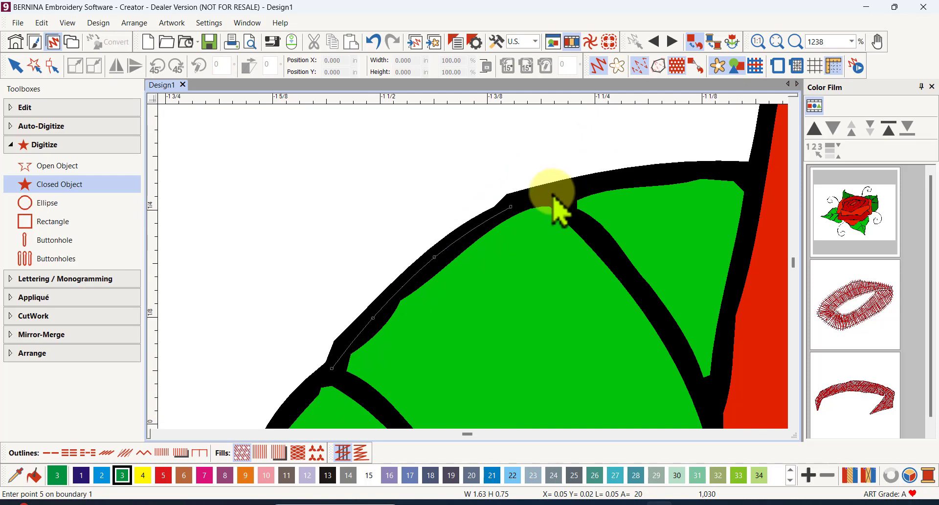
click(555, 192)
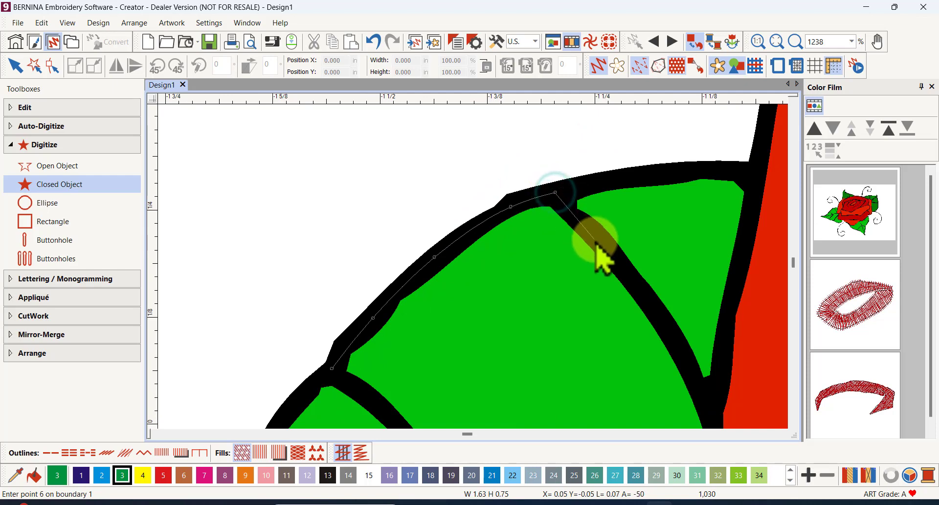
Continue the closed boundary along the curved side vein nearest the rose to the leaf's central vein.
click(595, 239)
click(646, 300)
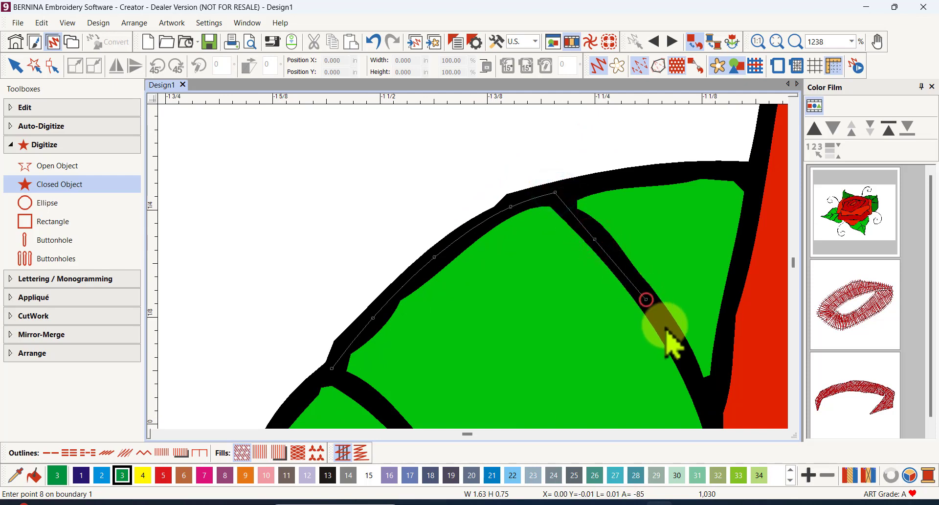
click(685, 360)
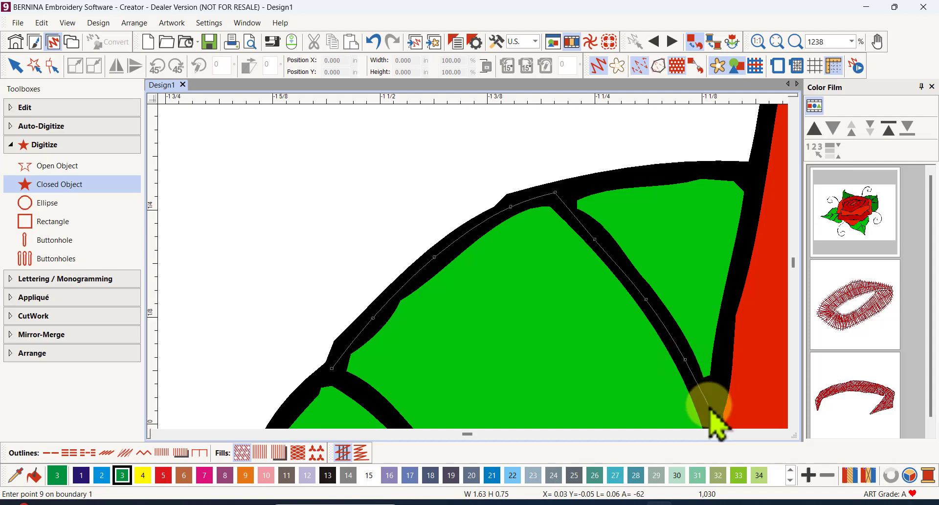
click(709, 405)
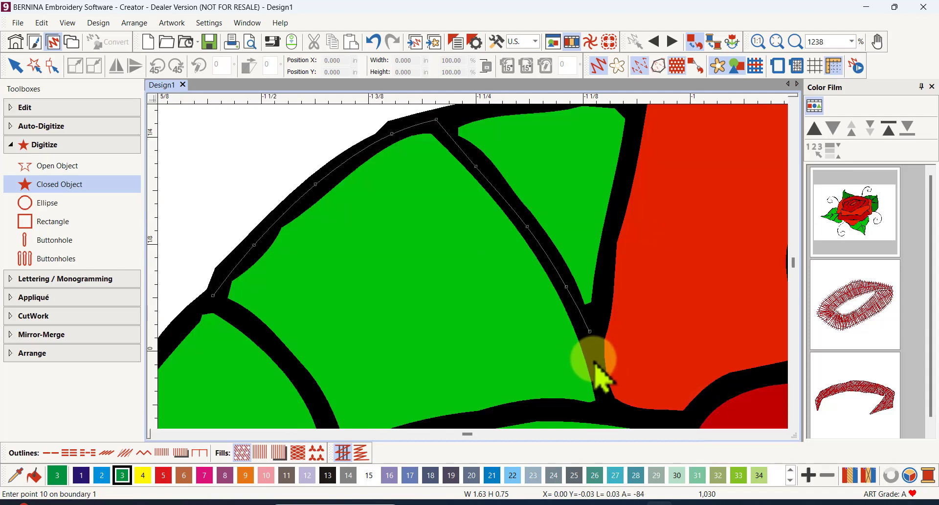
click(595, 361)
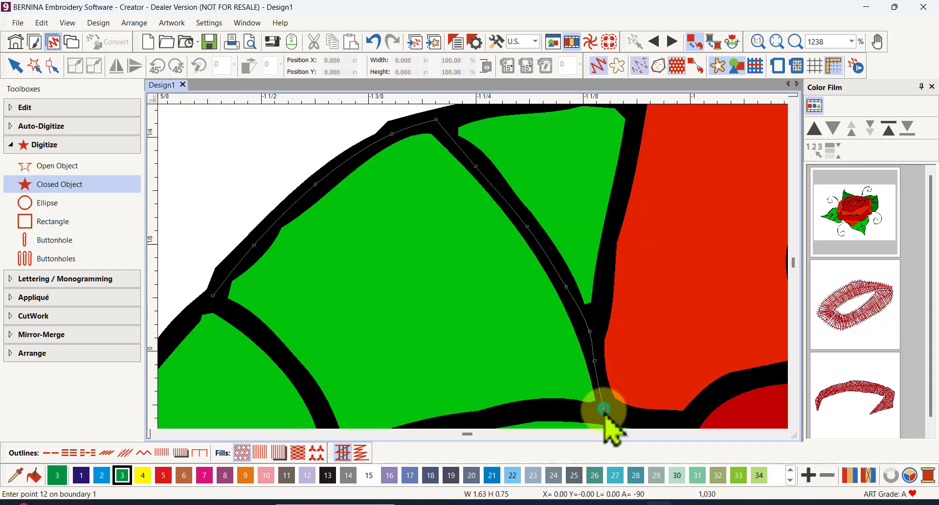
Trace back along the central vein and up the other side vein to the starting corner, completing the green filled shape.
click(477, 336)
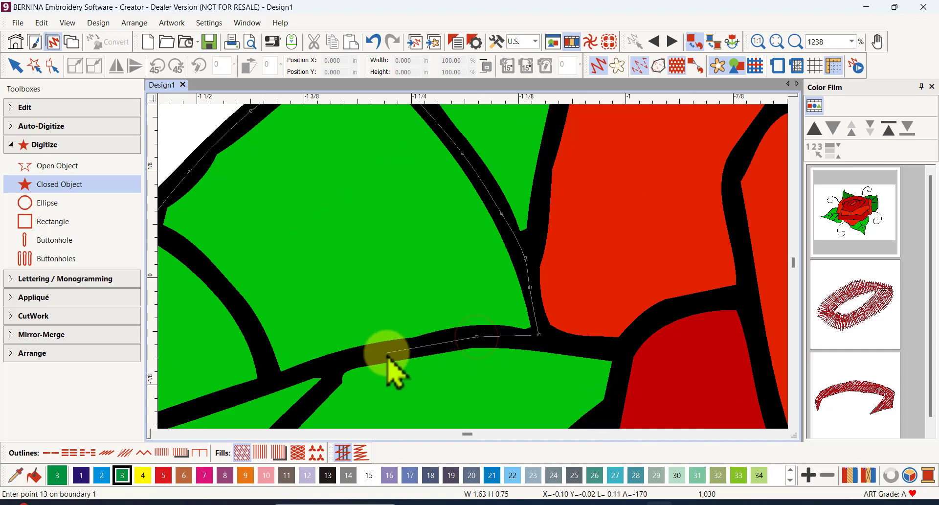
click(387, 353)
click(300, 373)
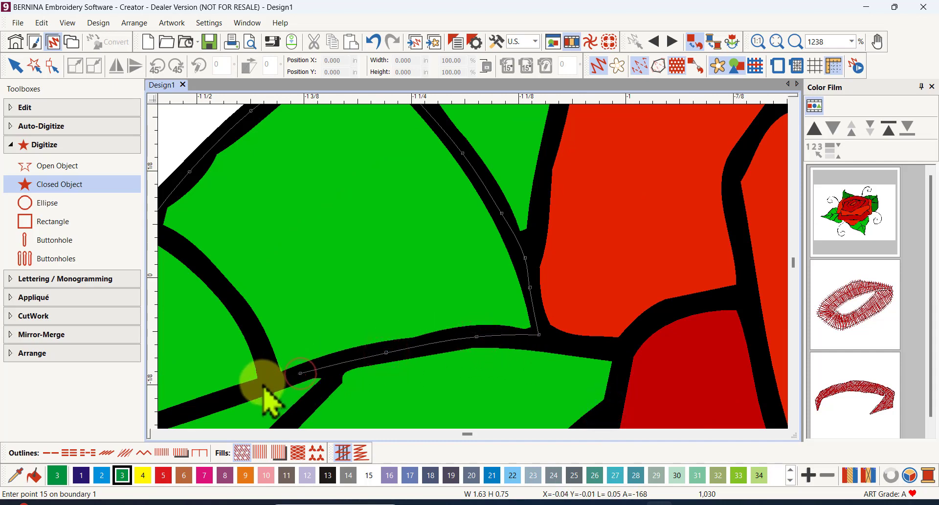
click(268, 384)
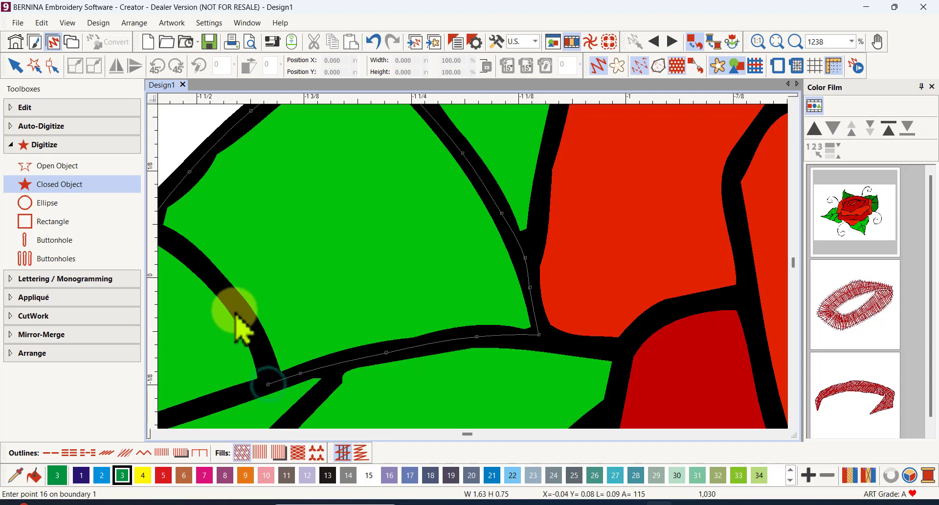
click(230, 297)
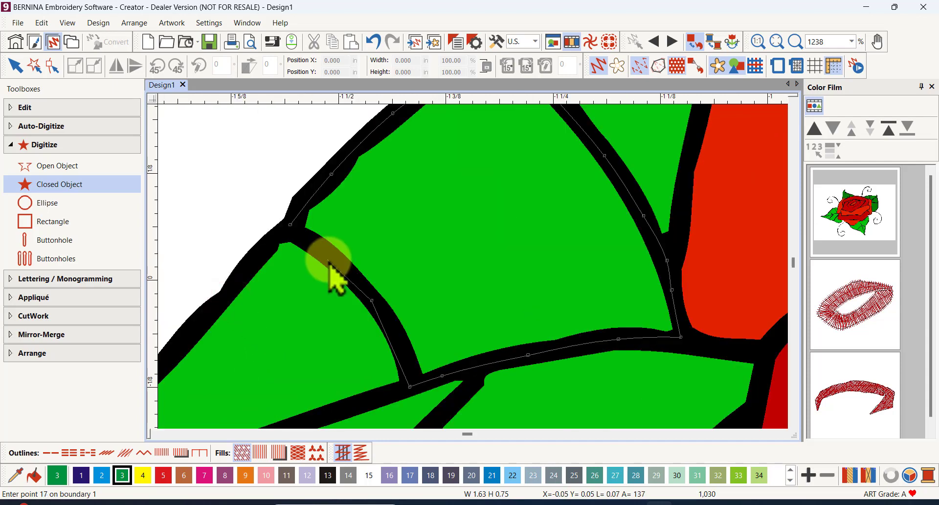
click(331, 256)
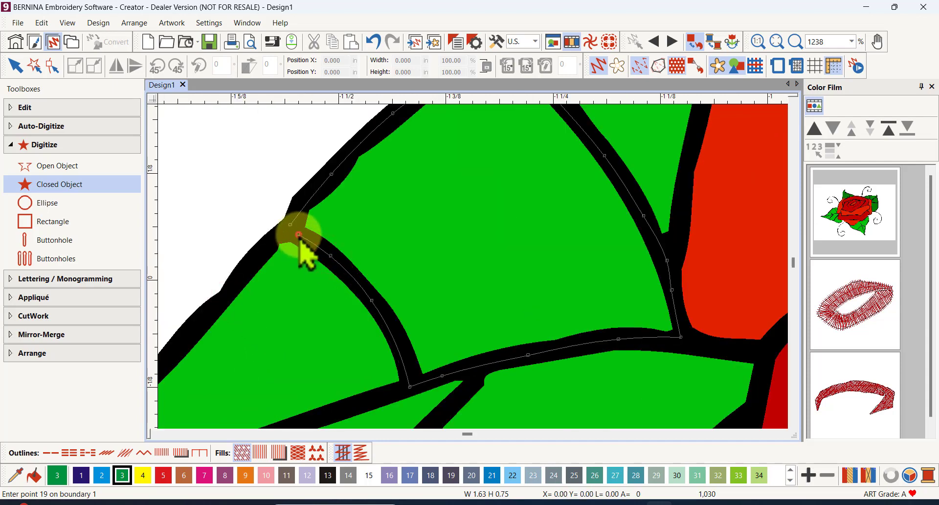
key(Return)
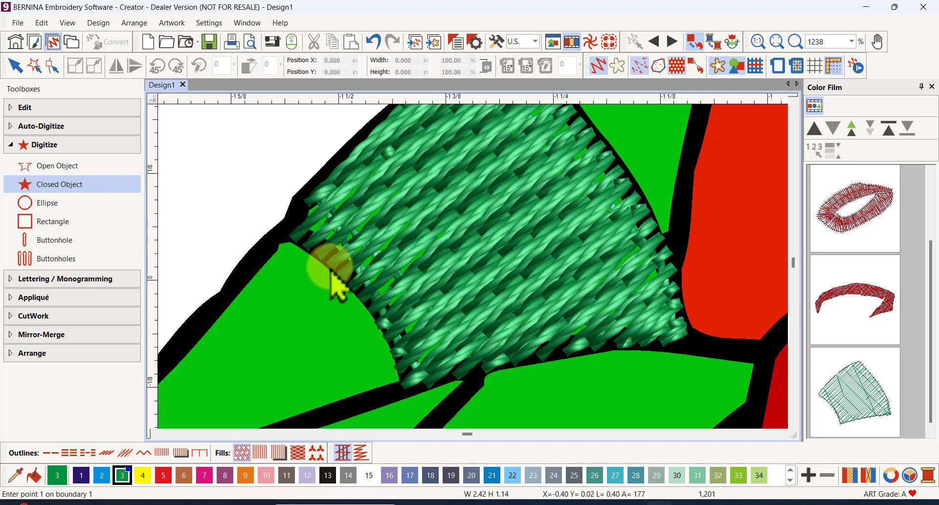
Digitize the rose artwork's connected black outline as satin stitching with Magic Wand Block Digitizing, picking it along the left leaf's edge.
scroll(473, 274, down, 4)
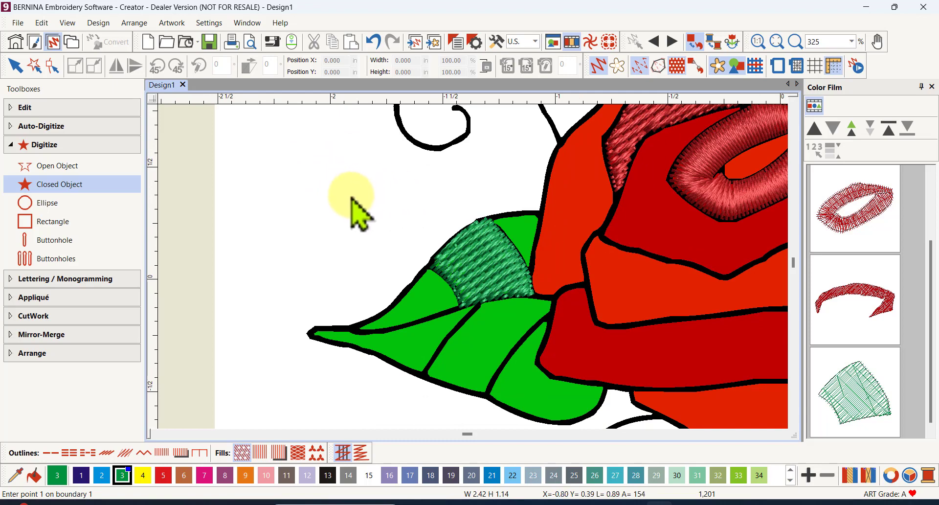
click(27, 127)
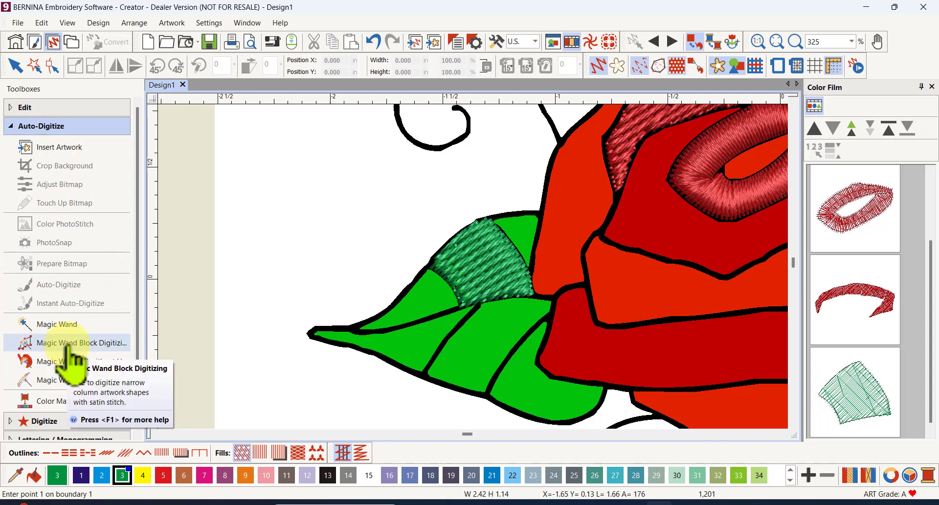
click(68, 345)
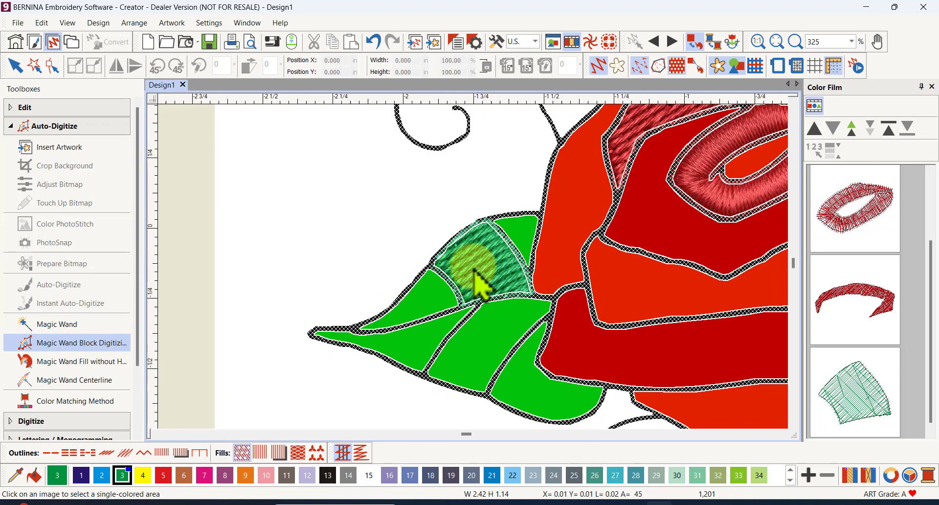
scroll(474, 270, up, 5)
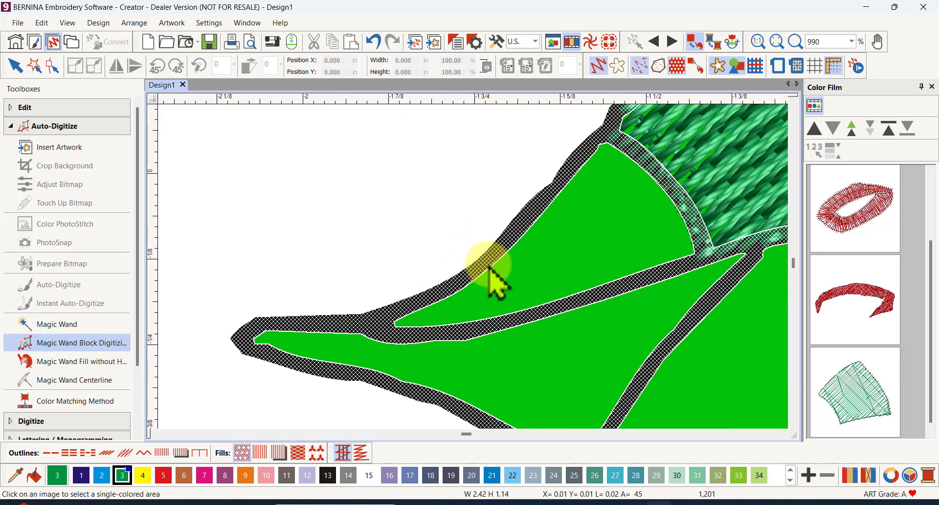
click(504, 242)
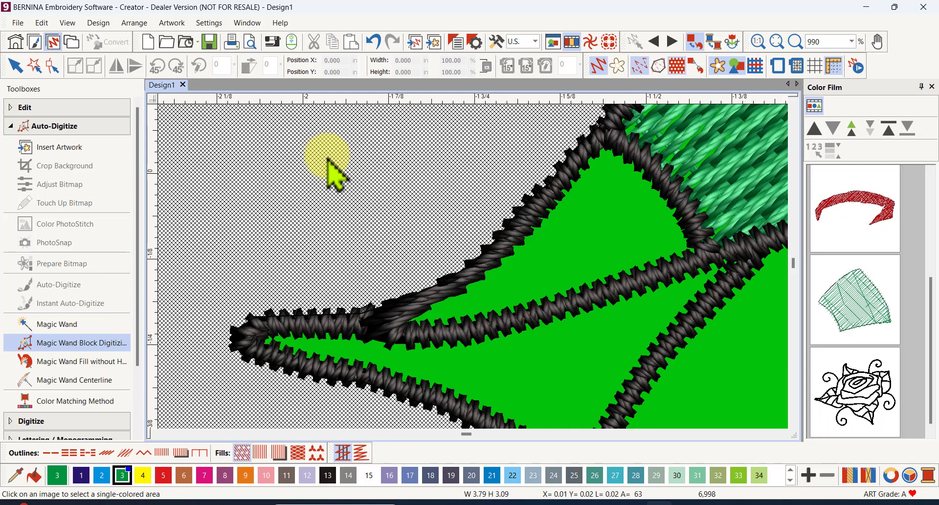
Examine how the black satin outline covers the fill edges around the left leaf, the whole rose and the upper red petal's inner line.
scroll(472, 279, down, 6)
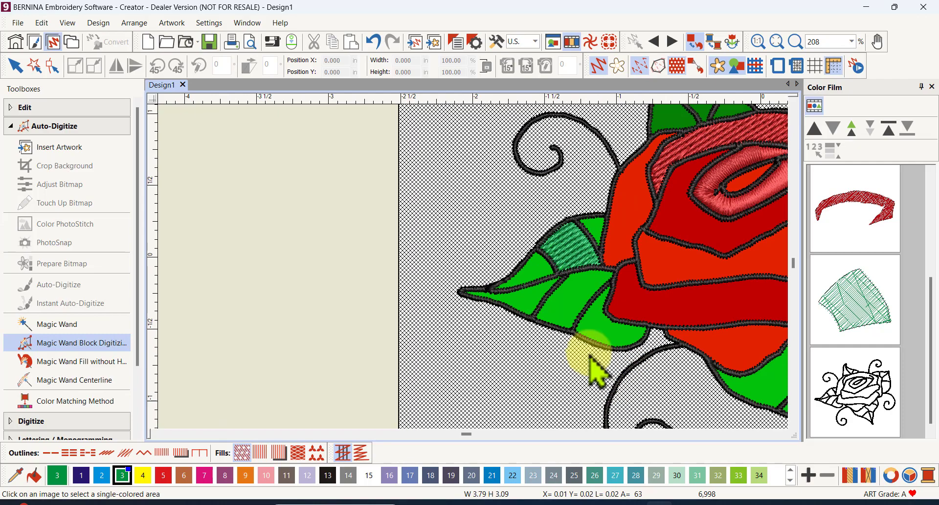
scroll(594, 373, up, 3)
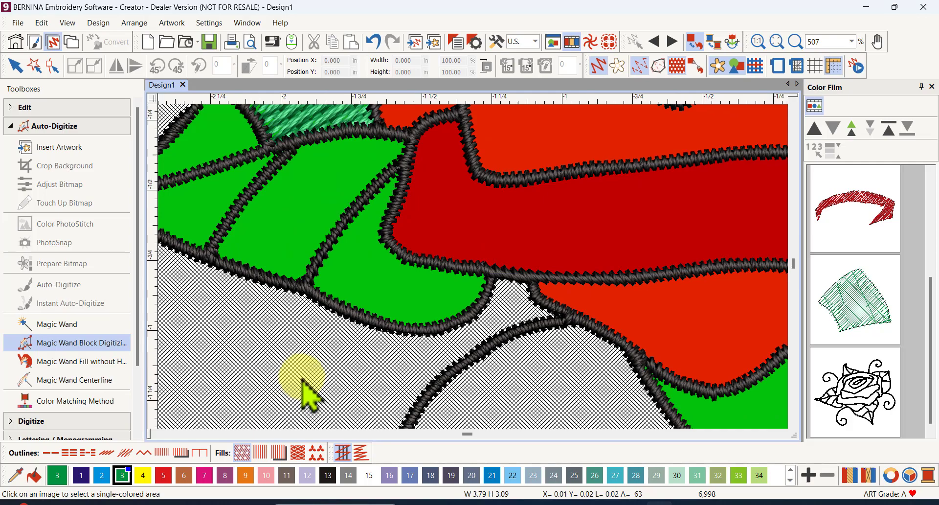
scroll(304, 384, down, 3)
scroll(472, 264, down, 2)
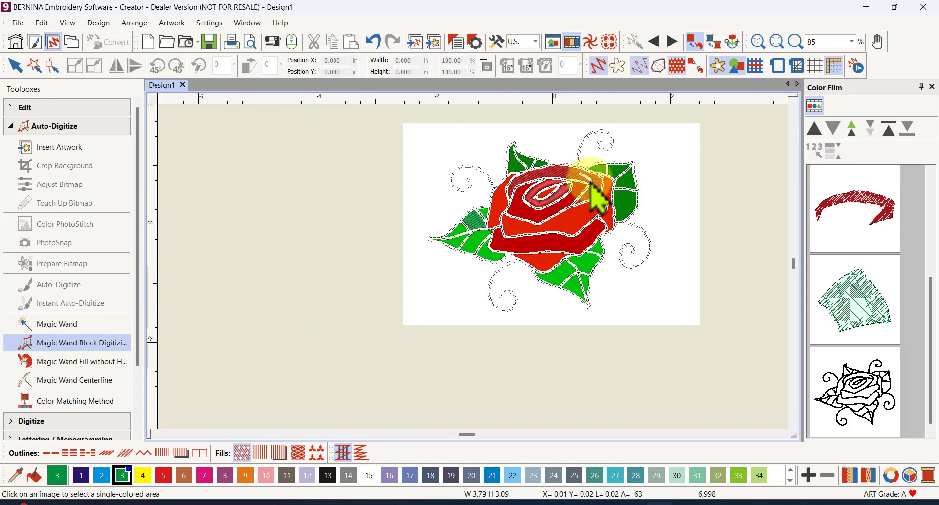
scroll(583, 177, up, 3)
scroll(477, 283, up, 3)
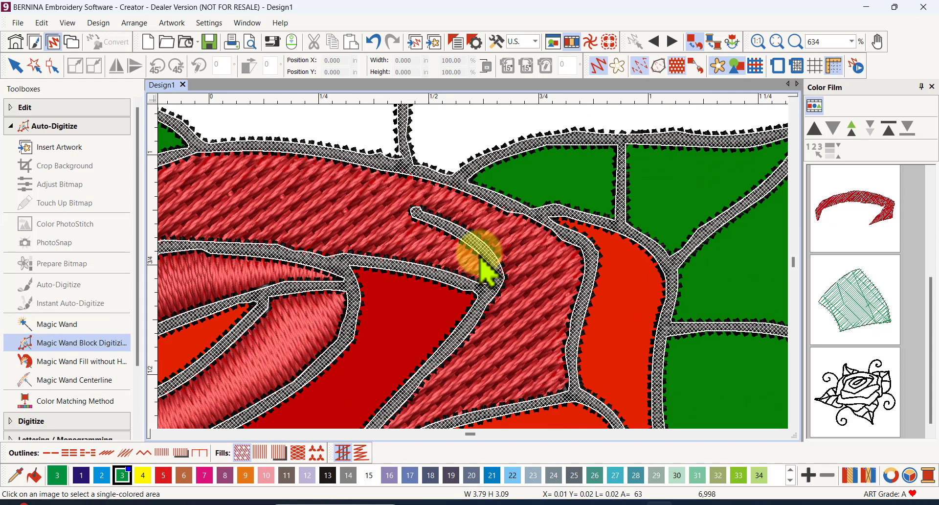
click(482, 258)
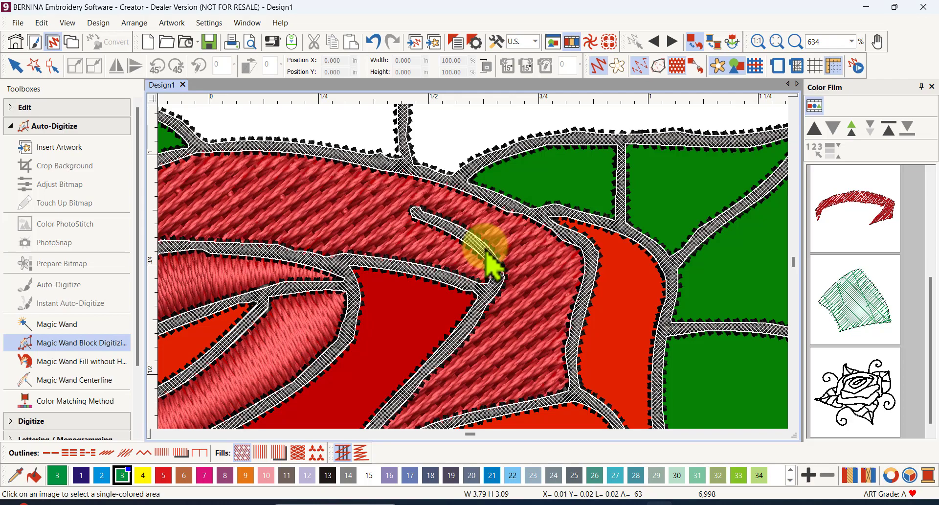
click(482, 123)
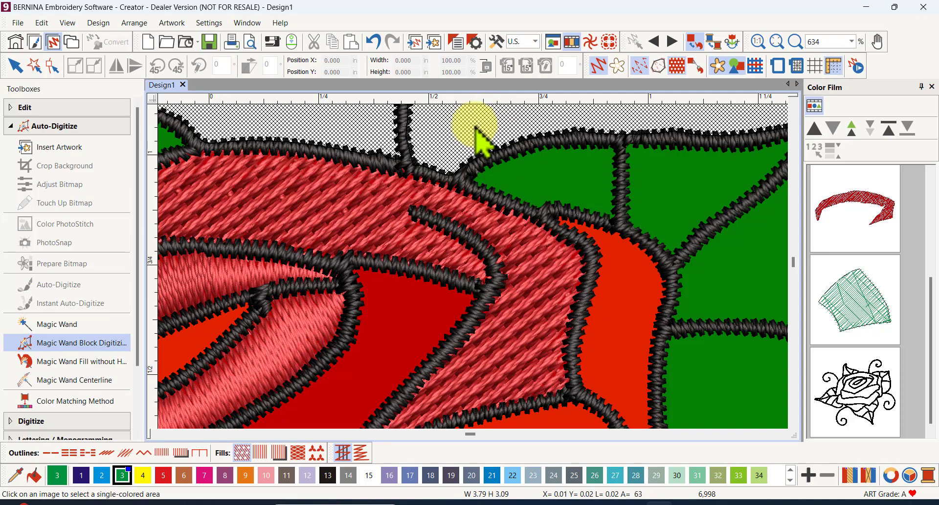